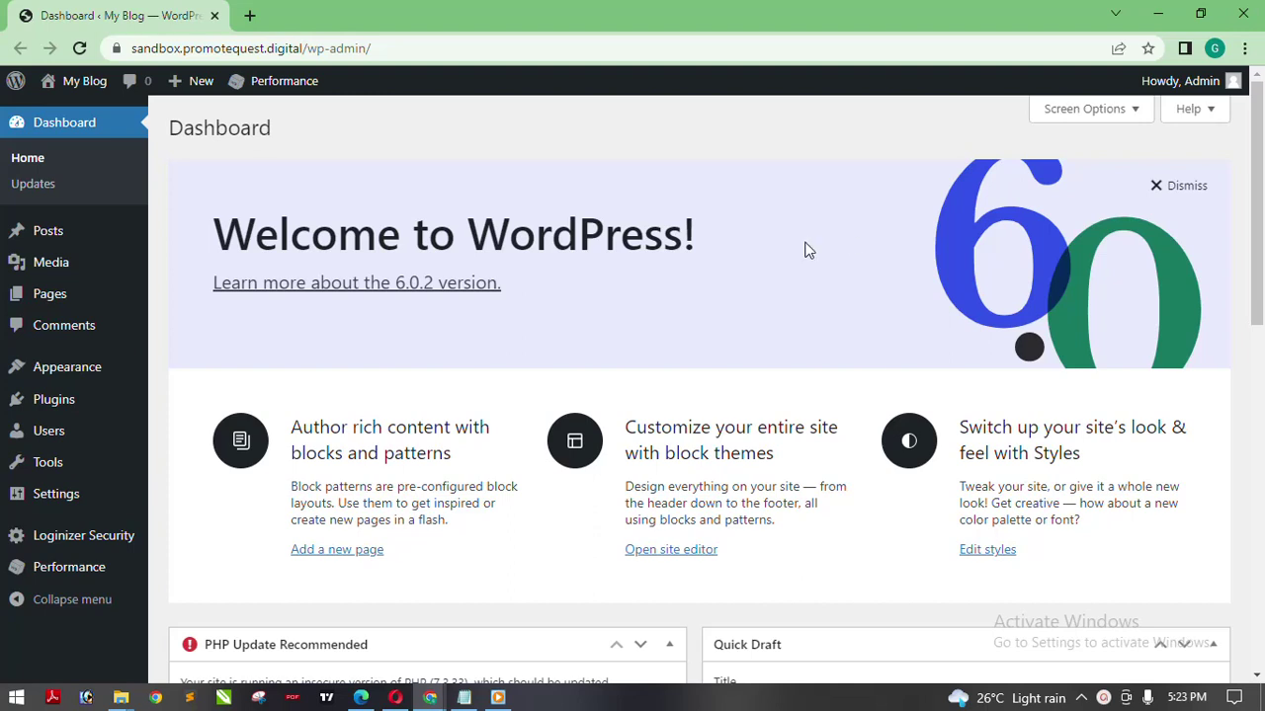
left_click_drag(755, 247, 477, 247)
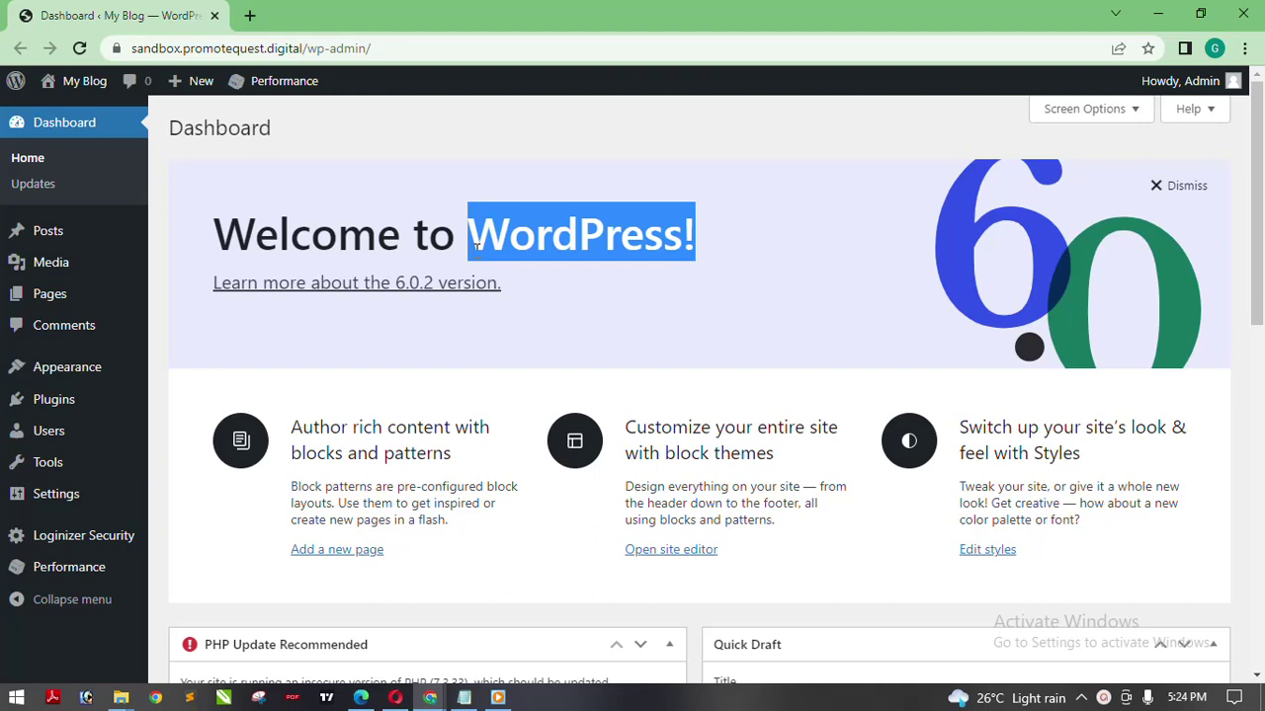
mouse_move(648, 219)
left_mouse_down()
mouse_move(740, 248)
mouse_move(647, 217)
left_mouse_up()
left_click(731, 237)
left_click_drag(731, 237, 492, 237)
left_click_drag(707, 231, 601, 221)
left_click(595, 234)
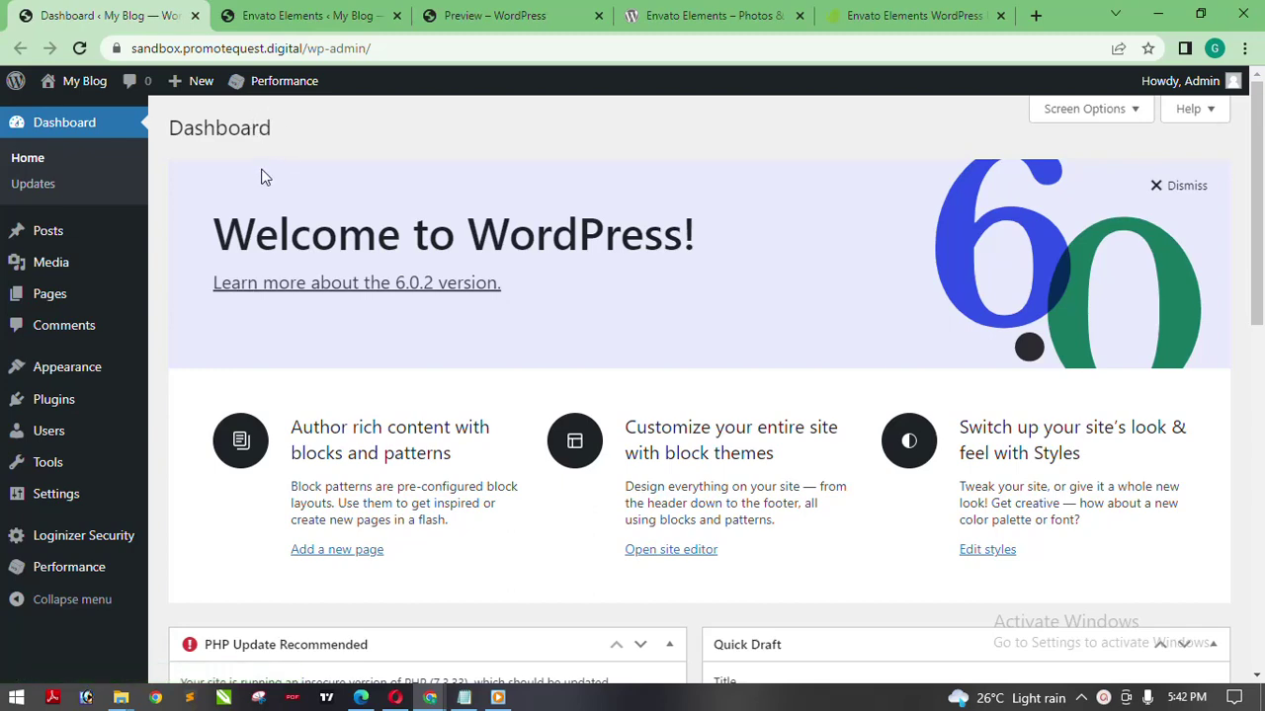
Browse the first two pages of free Envato Elements template kits and open the Solar Company kit's preview
left_click(306, 16)
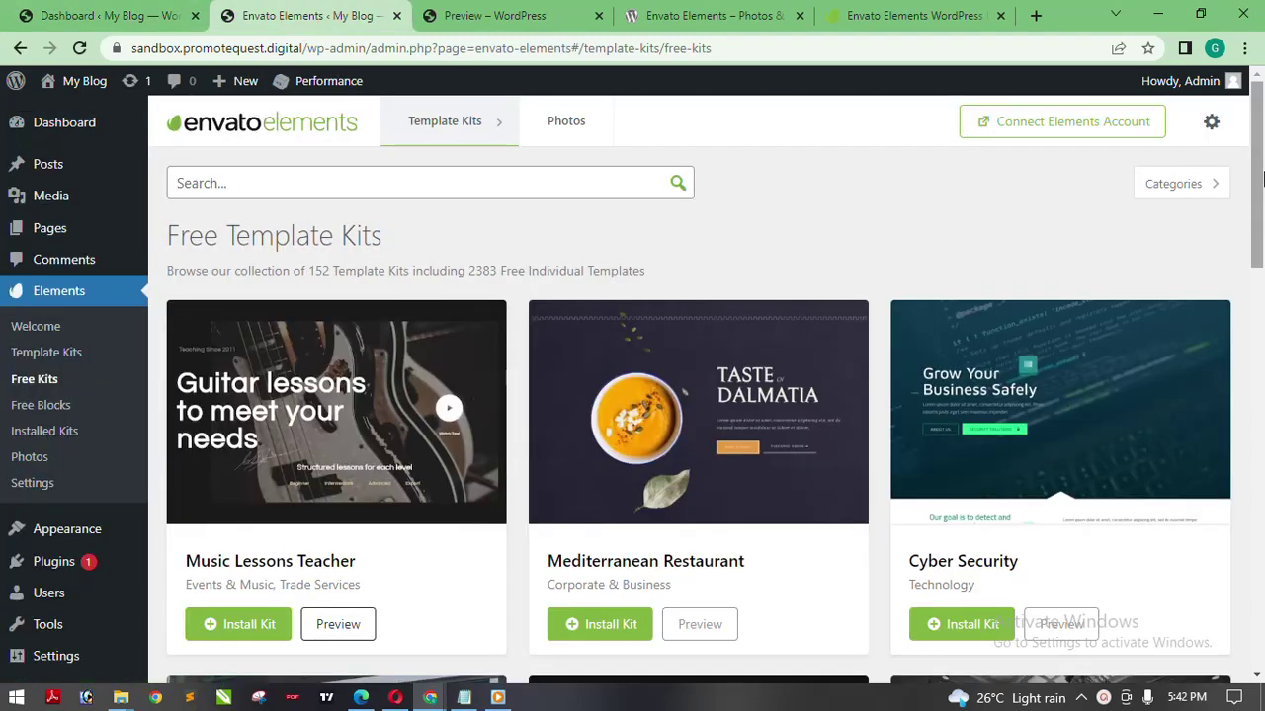
left_click_drag(1260, 176, 1261, 590)
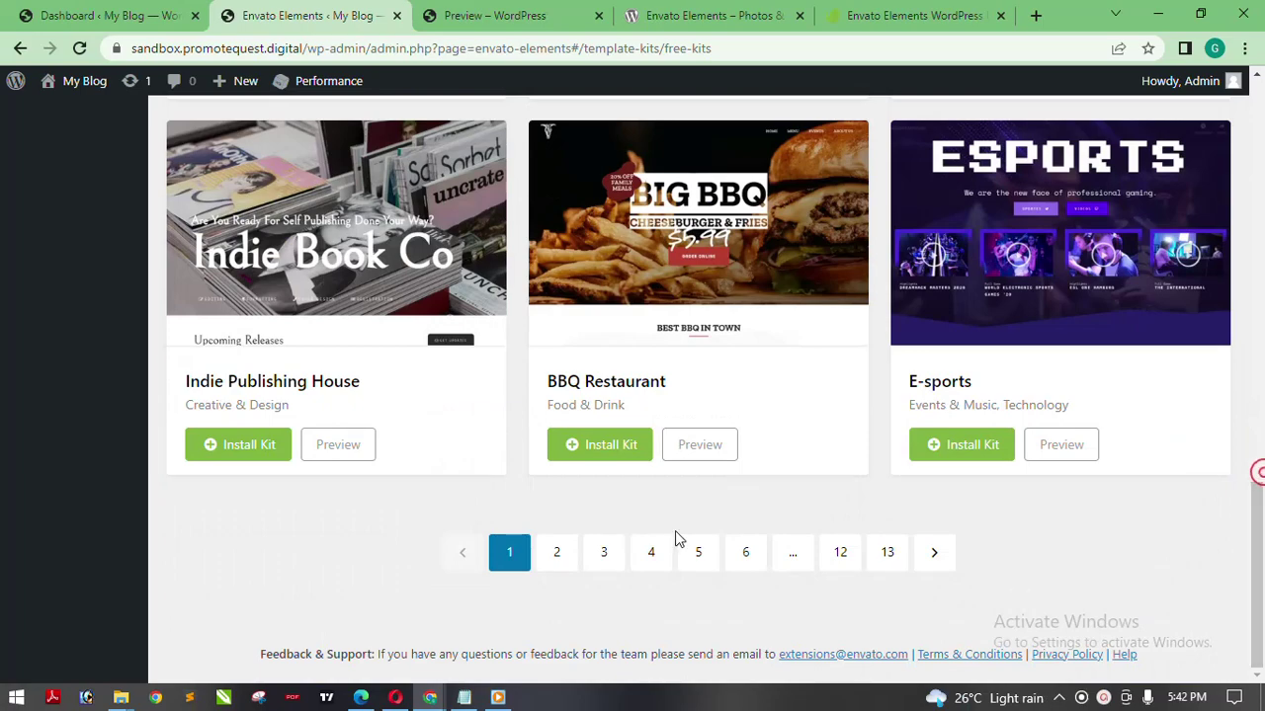
left_click(935, 555)
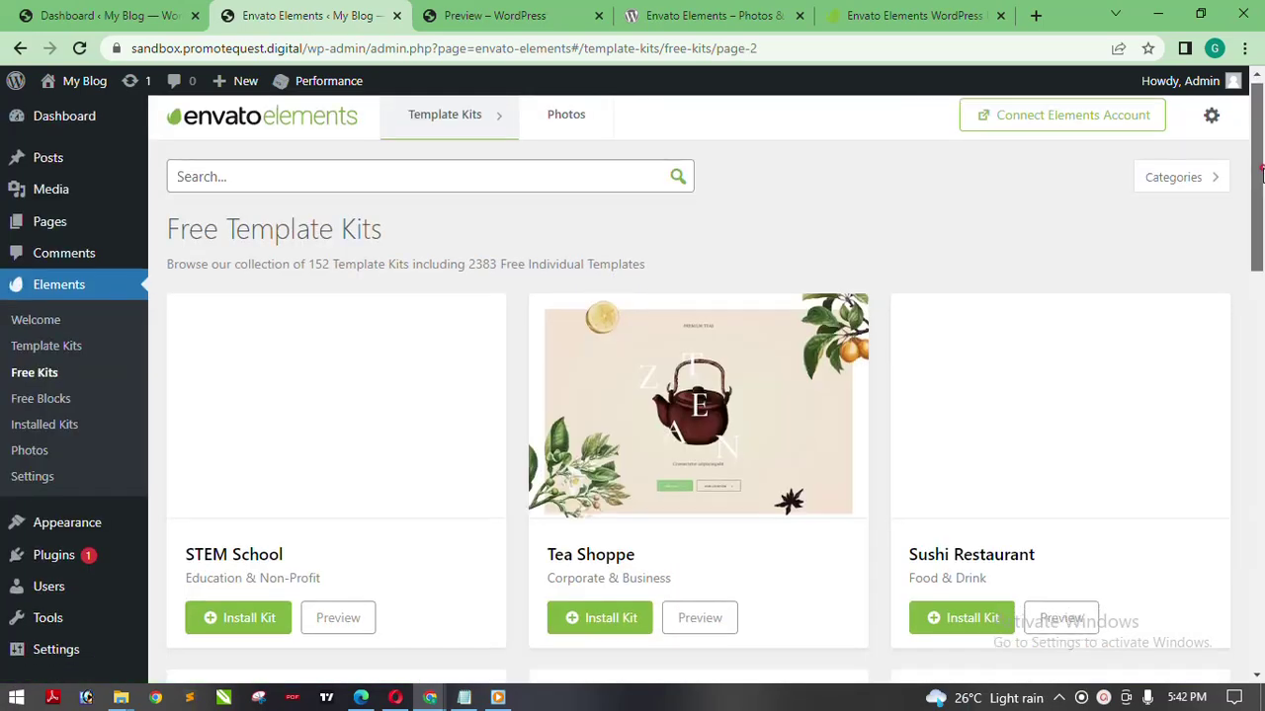
left_click_drag(1261, 162, 1261, 368)
left_click_drag(1260, 425, 1261, 476)
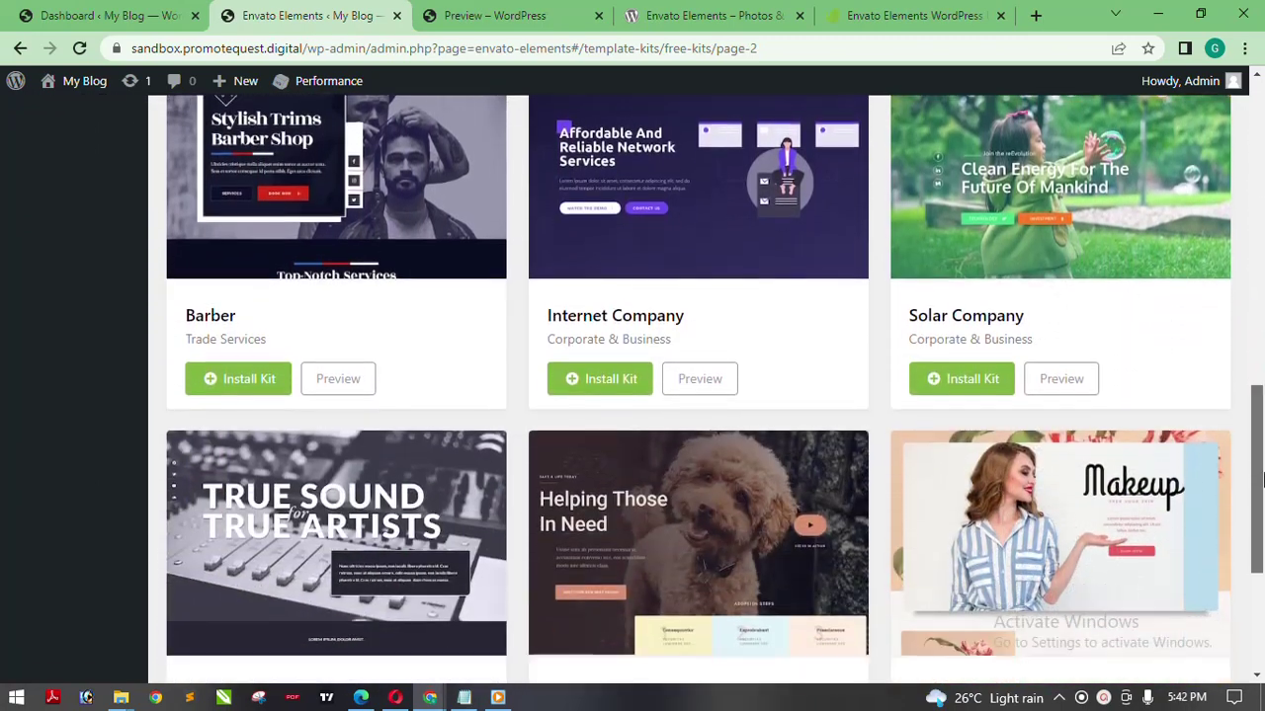
left_click(1059, 384)
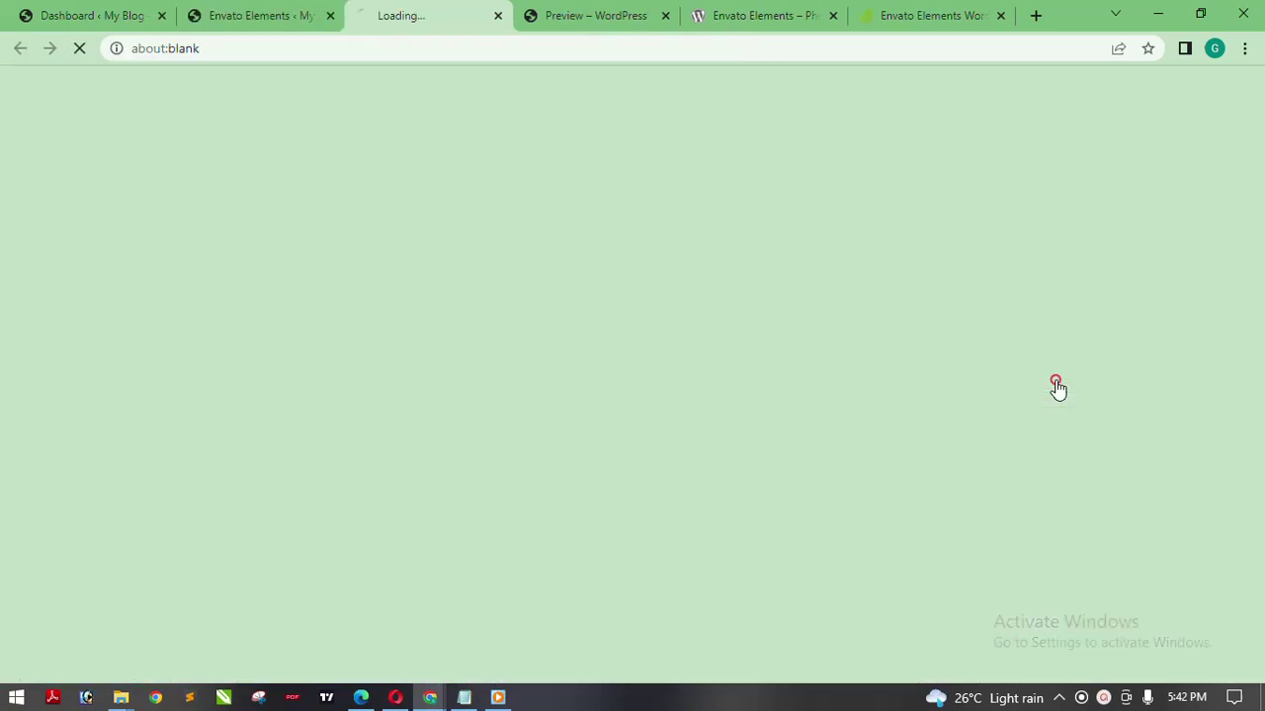
Return to the free template kits list and look through the kits on page 3
left_click(254, 14)
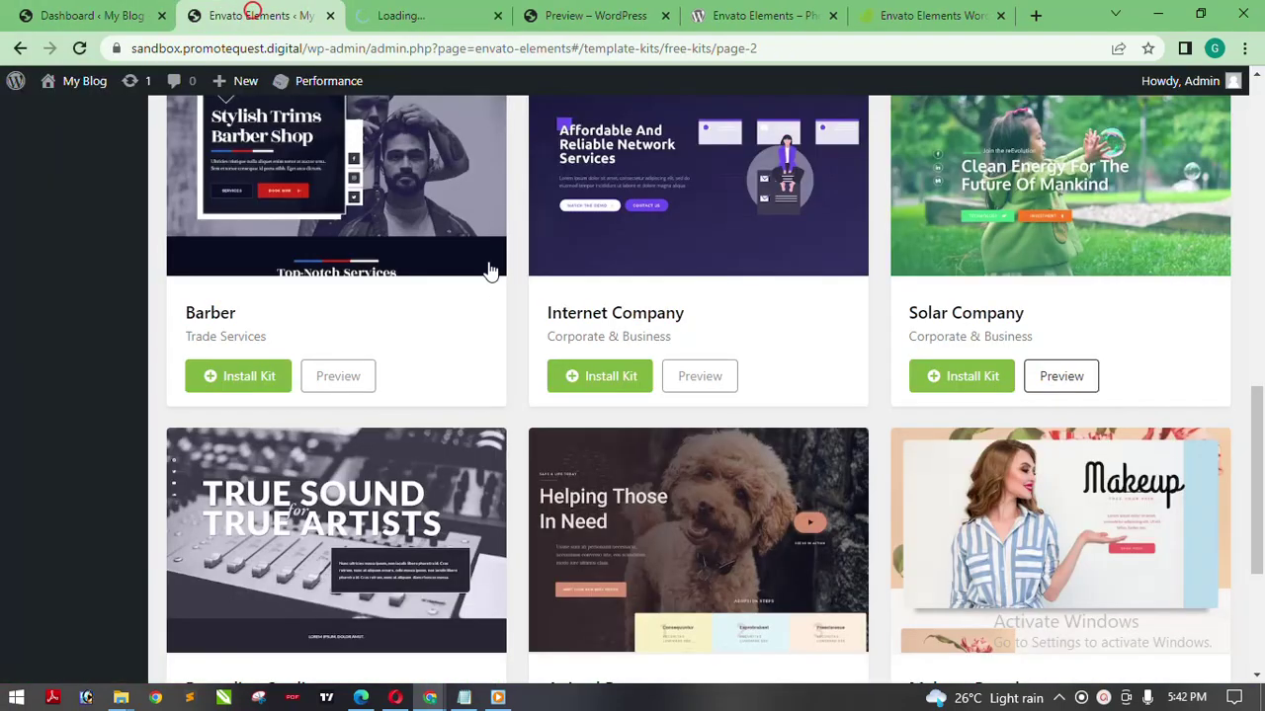
left_click_drag(1257, 418, 1259, 513)
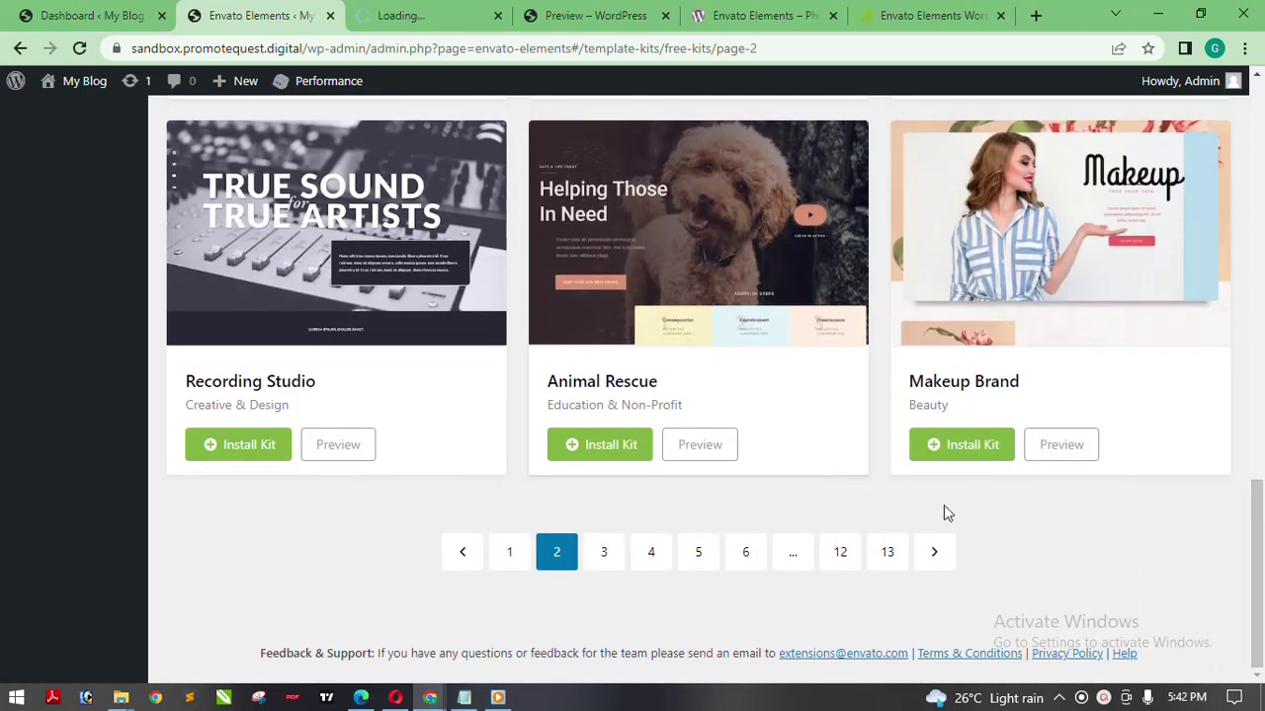
left_click(937, 554)
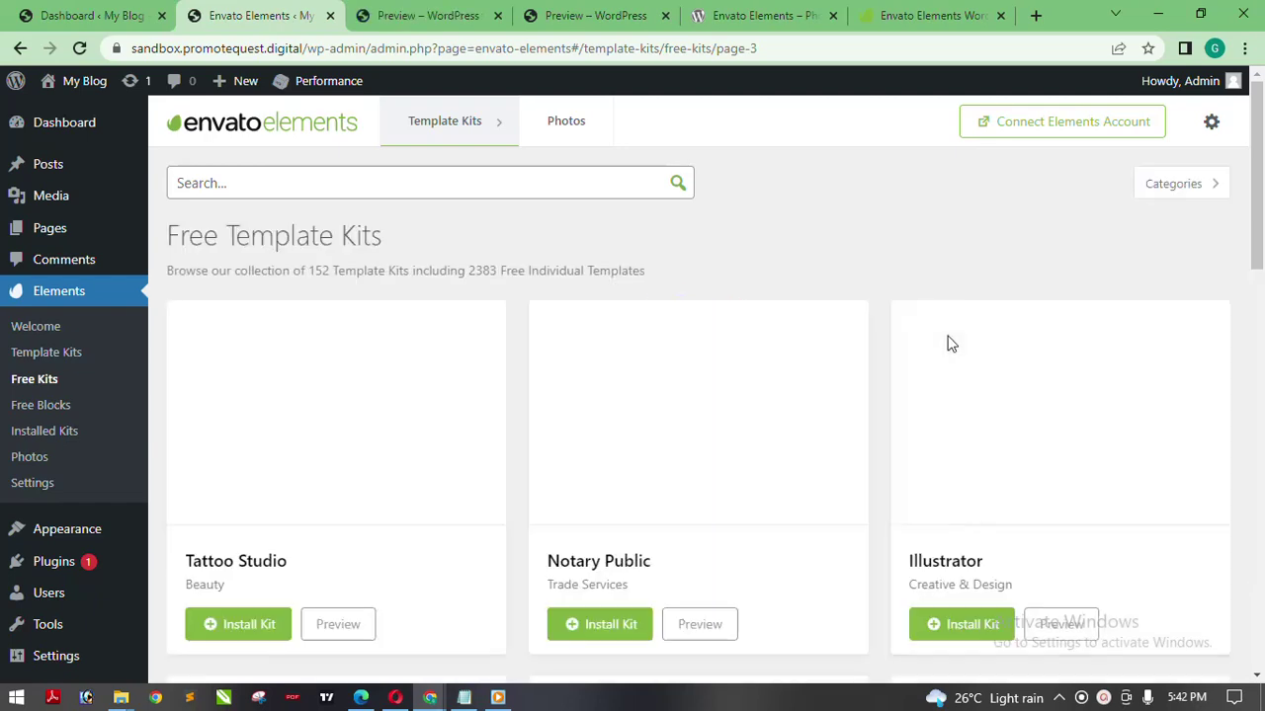
scroll(1256, 257, "down", 5)
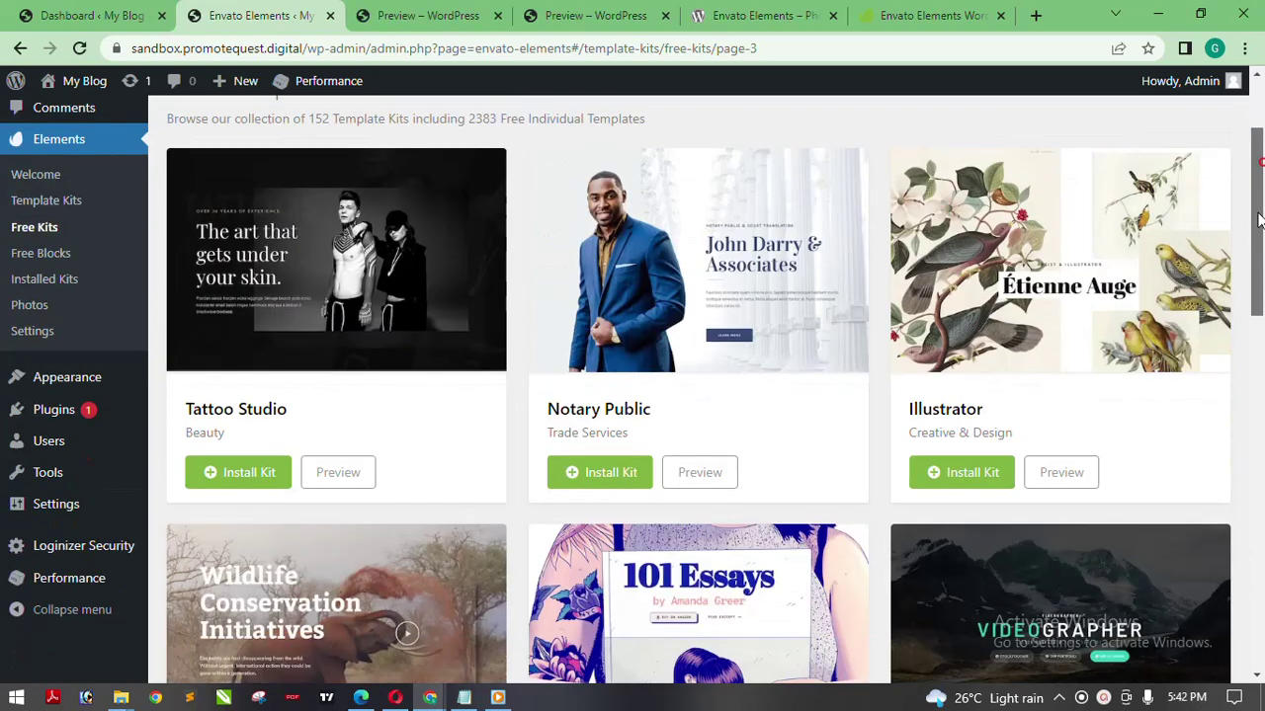
scroll(1260, 306, "down", 2)
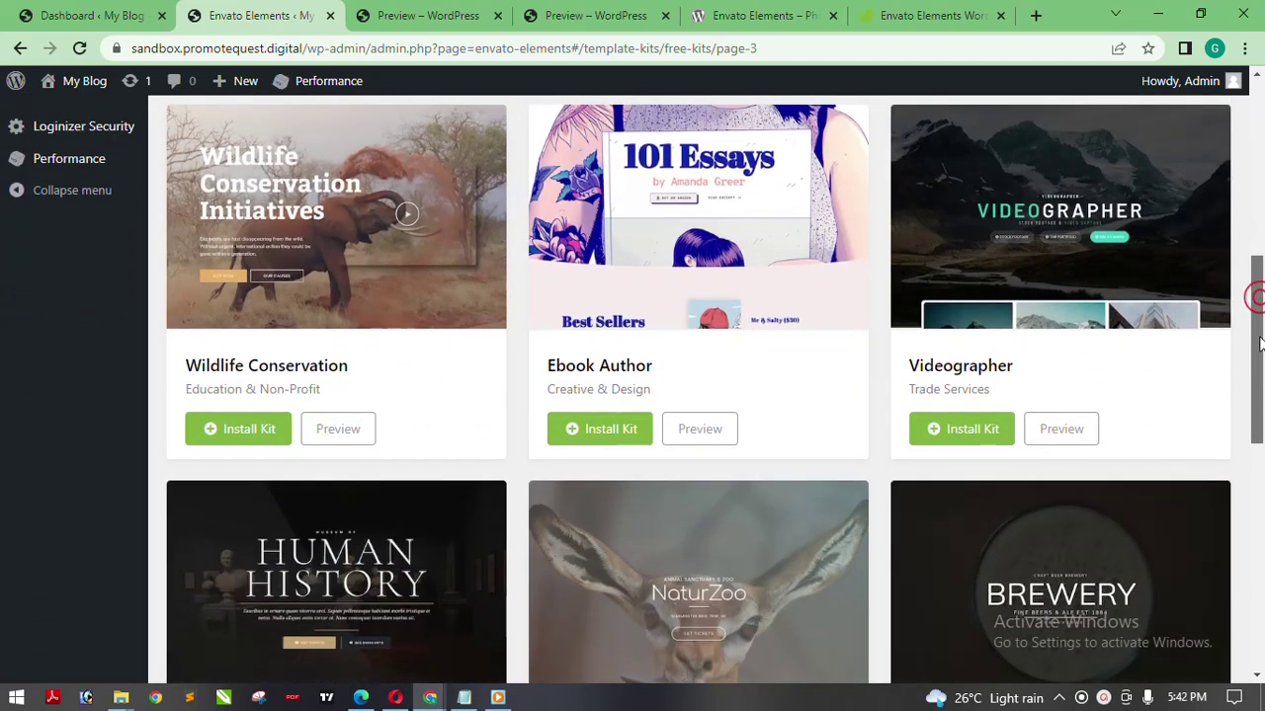
Examine the Solar Company kit's preview and open its Home 1 template
left_click(395, 16)
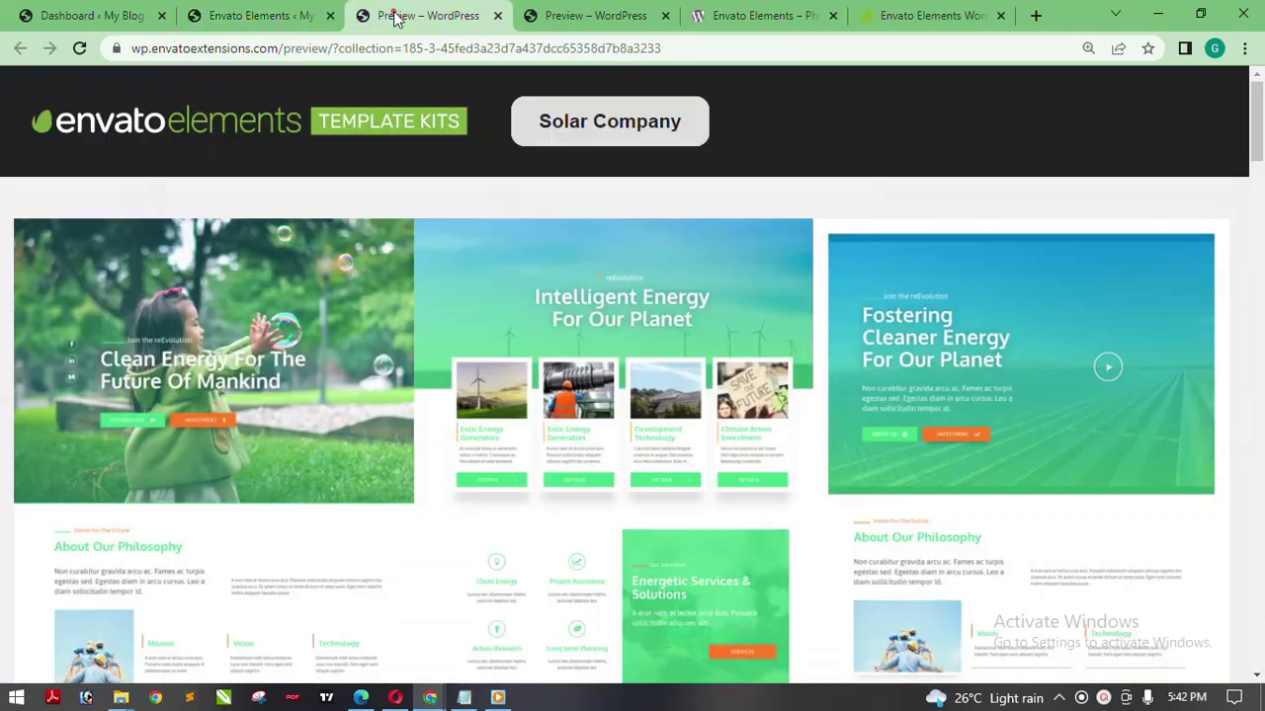
mouse_move(1256, 166)
left_mouse_down()
mouse_move(1260, 235)
mouse_move(1257, 126)
mouse_move(1257, 166)
left_mouse_up()
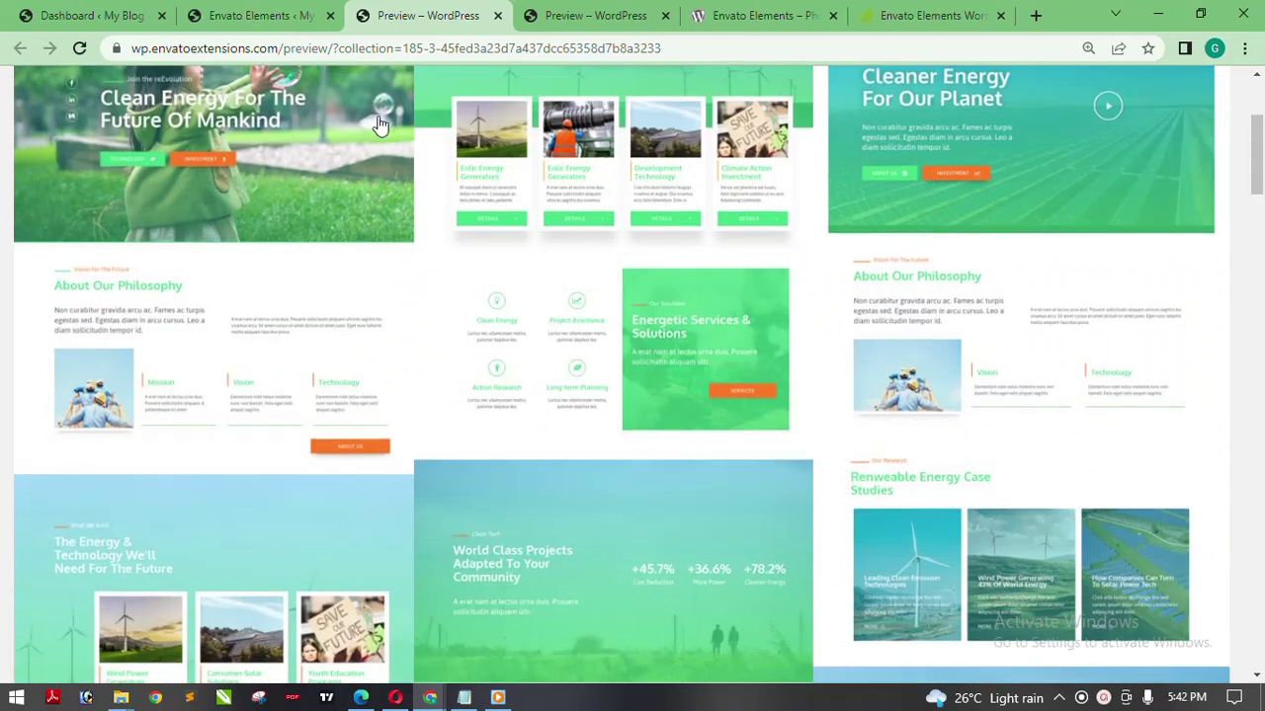
left_click(248, 216)
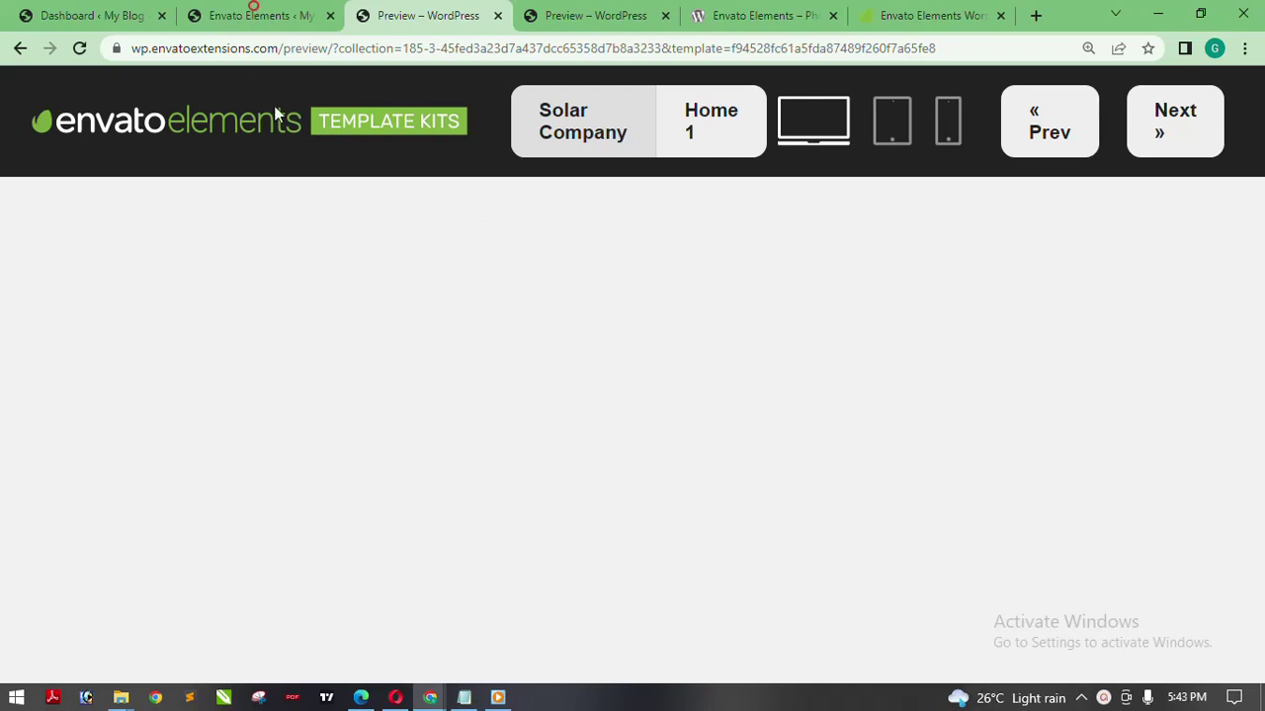
Open the preview of the Yoga Studio kit from page 3 of the free template kits
left_click(253, 15)
left_click_drag(1256, 352, 1258, 583)
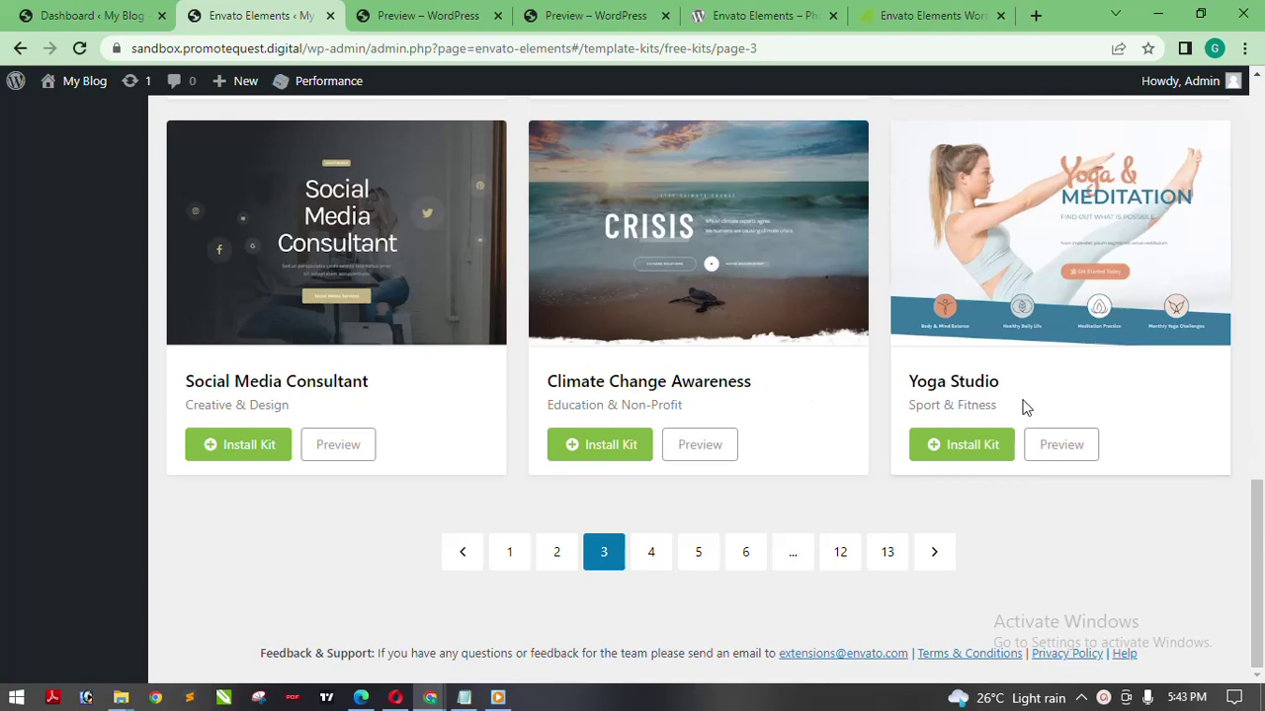
left_click(1053, 449)
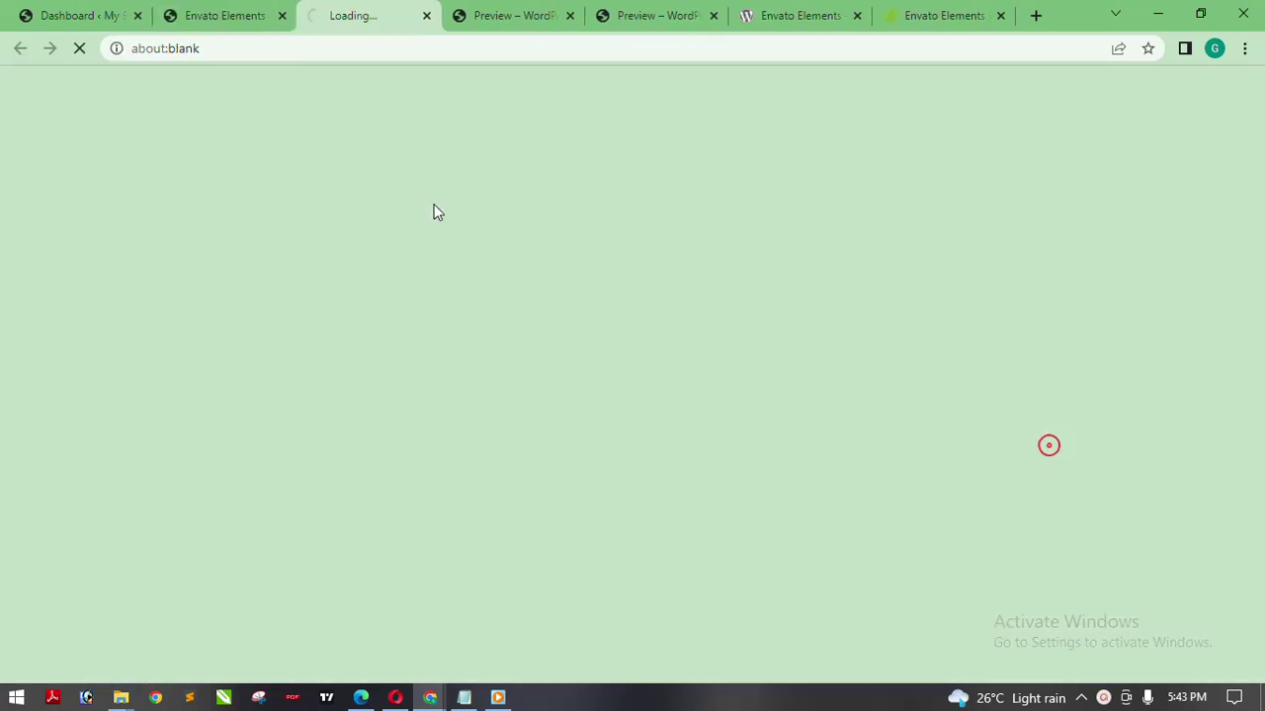
Examine the Solar Company kit's Home 1 template, followed by the page designs in the Yoga Studio kit's preview
left_click(520, 21)
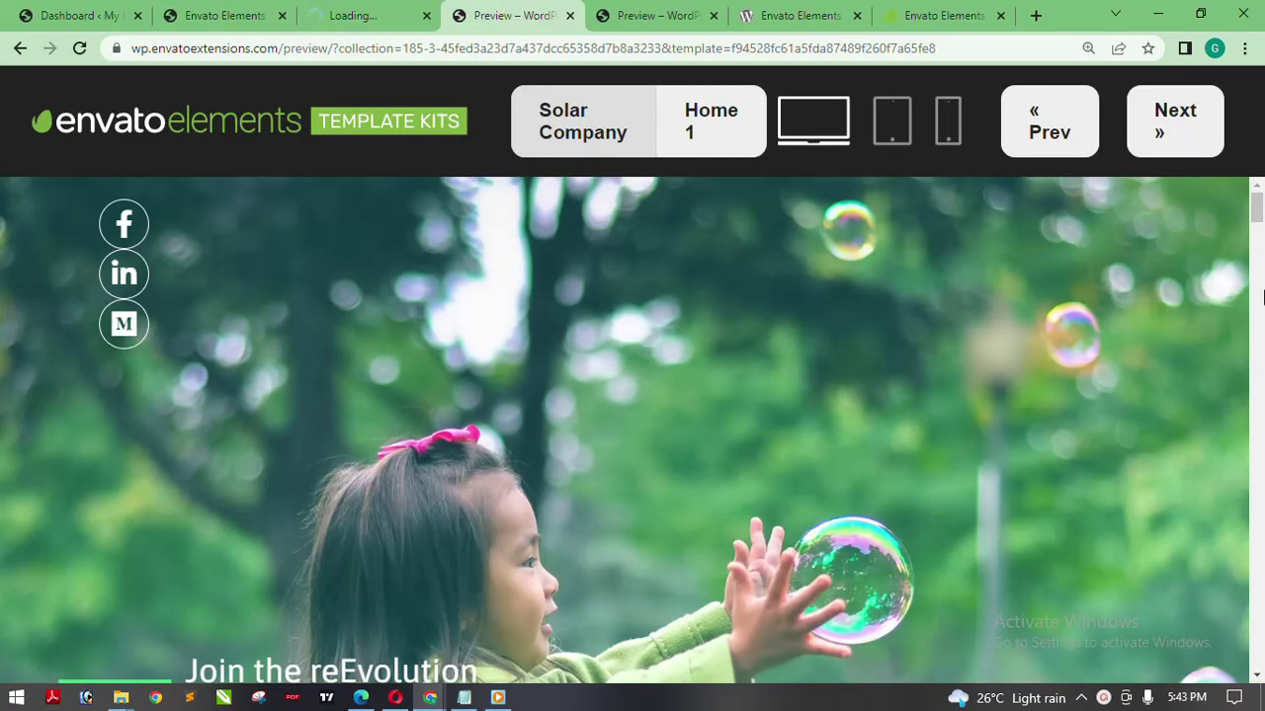
mouse_move(1259, 219)
left_mouse_down()
mouse_move(1259, 676)
mouse_move(1257, 202)
left_mouse_up()
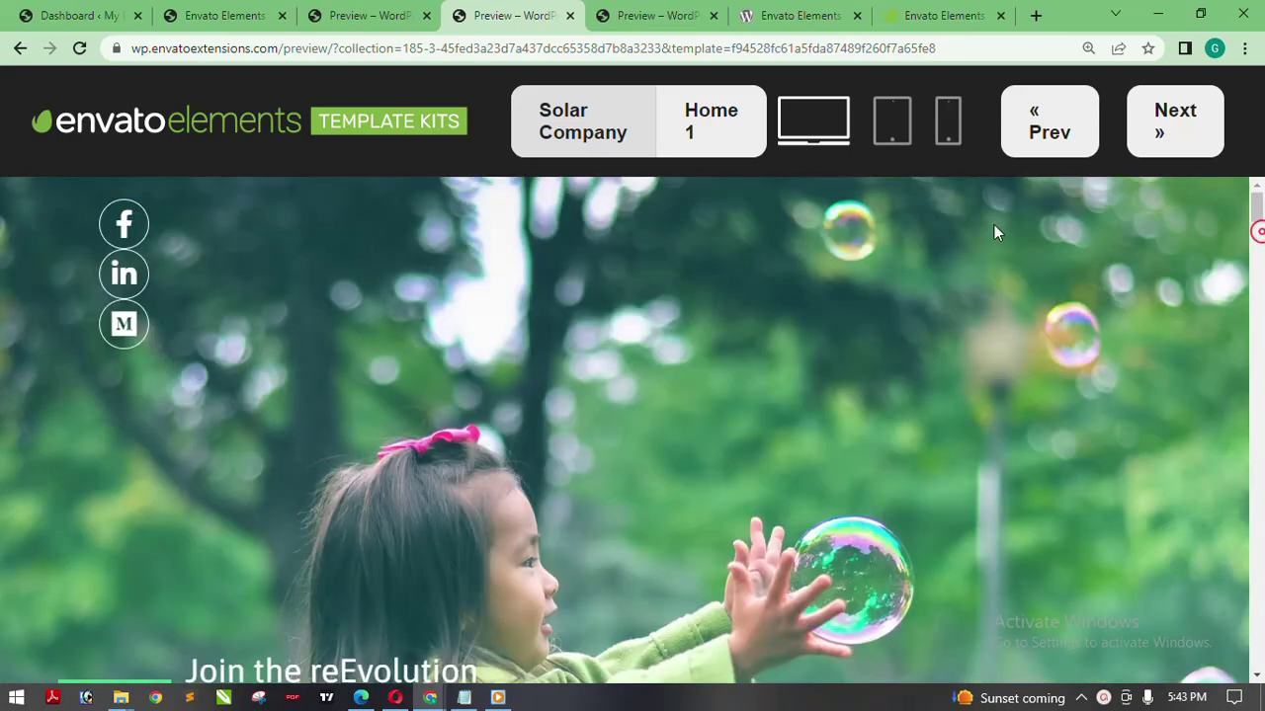
left_click(367, 14)
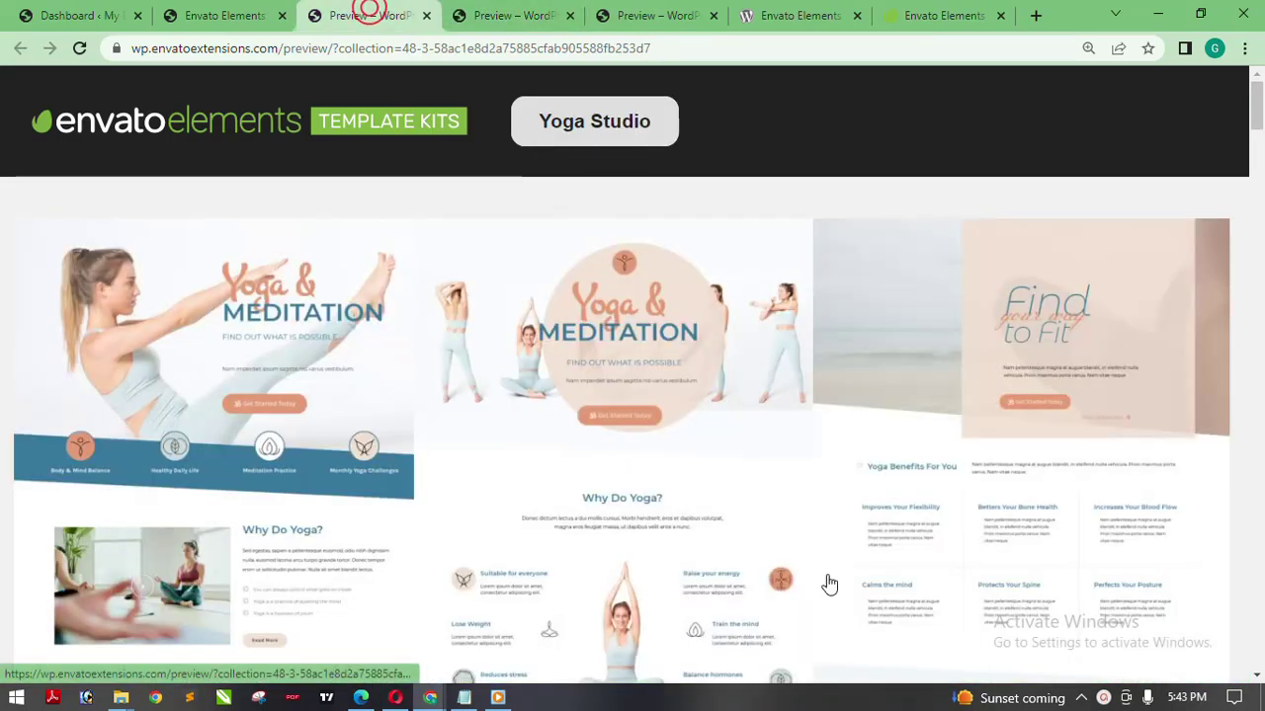
mouse_move(1258, 103)
left_mouse_down()
mouse_move(1258, 512)
mouse_move(1259, 94)
mouse_move(1258, 121)
mouse_move(1257, 107)
left_mouse_up()
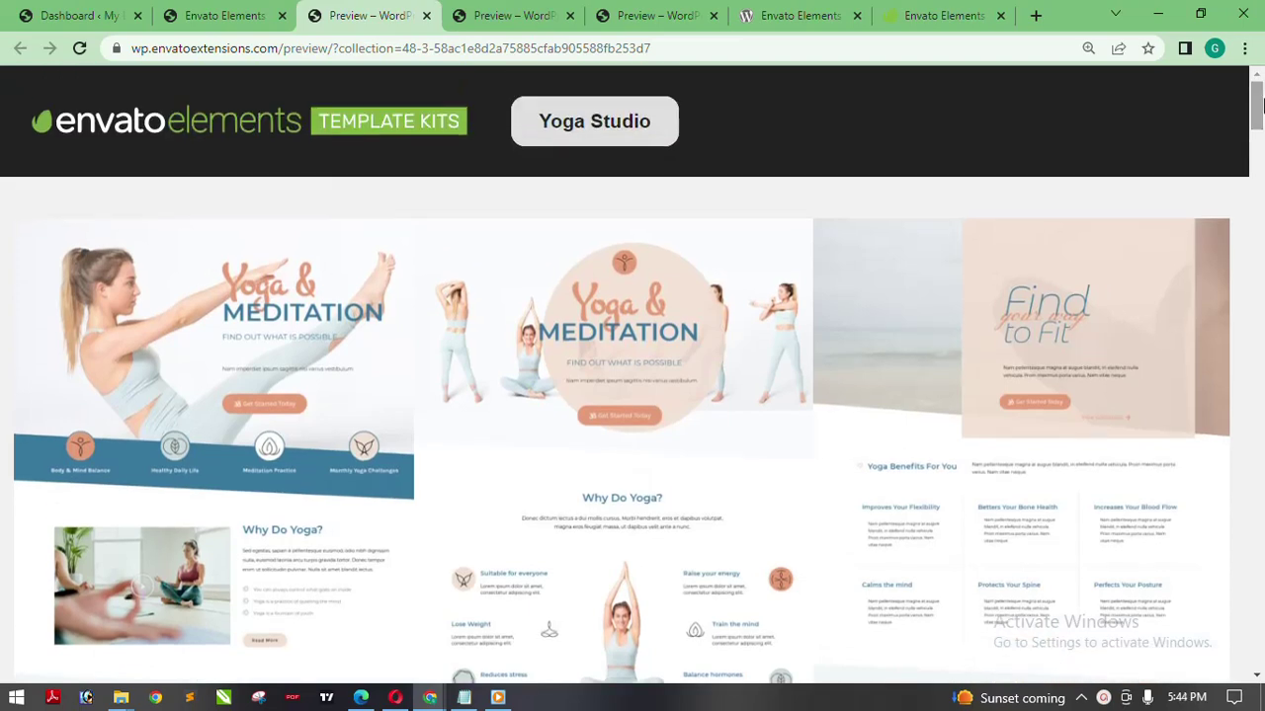
mouse_move(1259, 106)
left_mouse_down()
mouse_move(1258, 125)
mouse_move(1259, 106)
left_mouse_up()
Go back to page 3 of the free kits and review its designs from Tattoo Studio to Yoga Studio
left_click(233, 14)
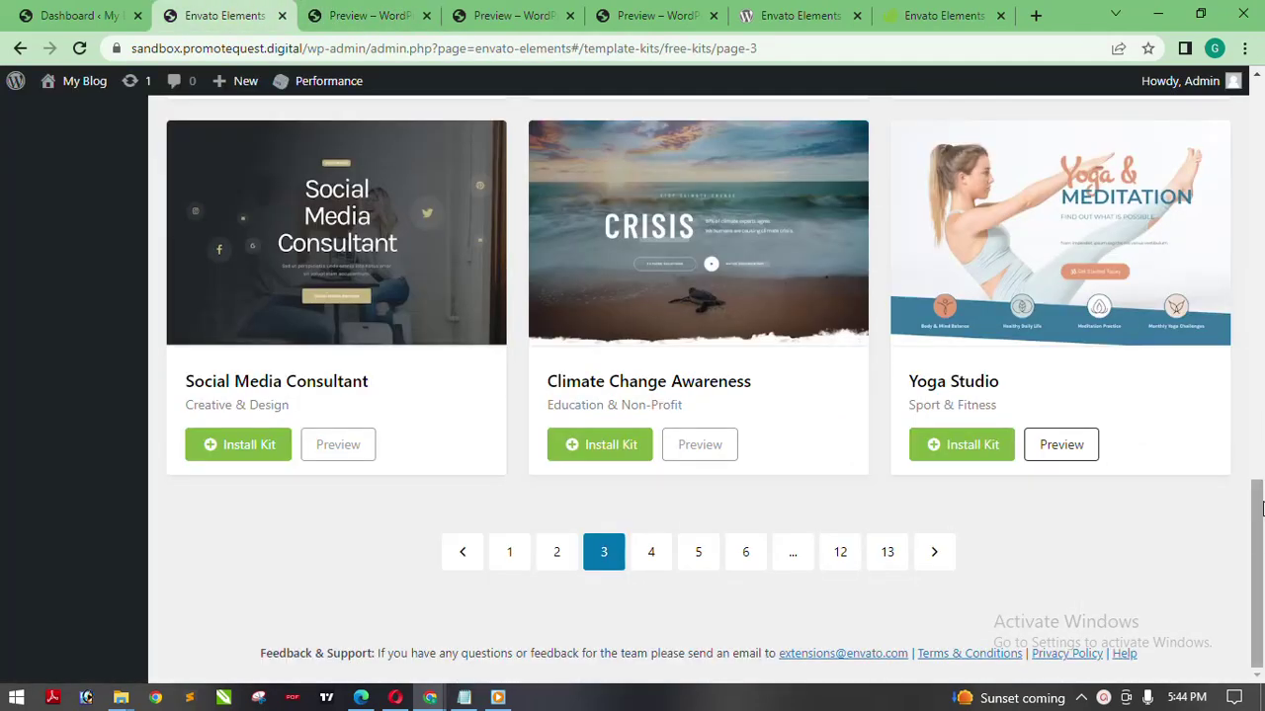
scroll(1257, 539, "up", 5)
scroll(1261, 365, "up", 8)
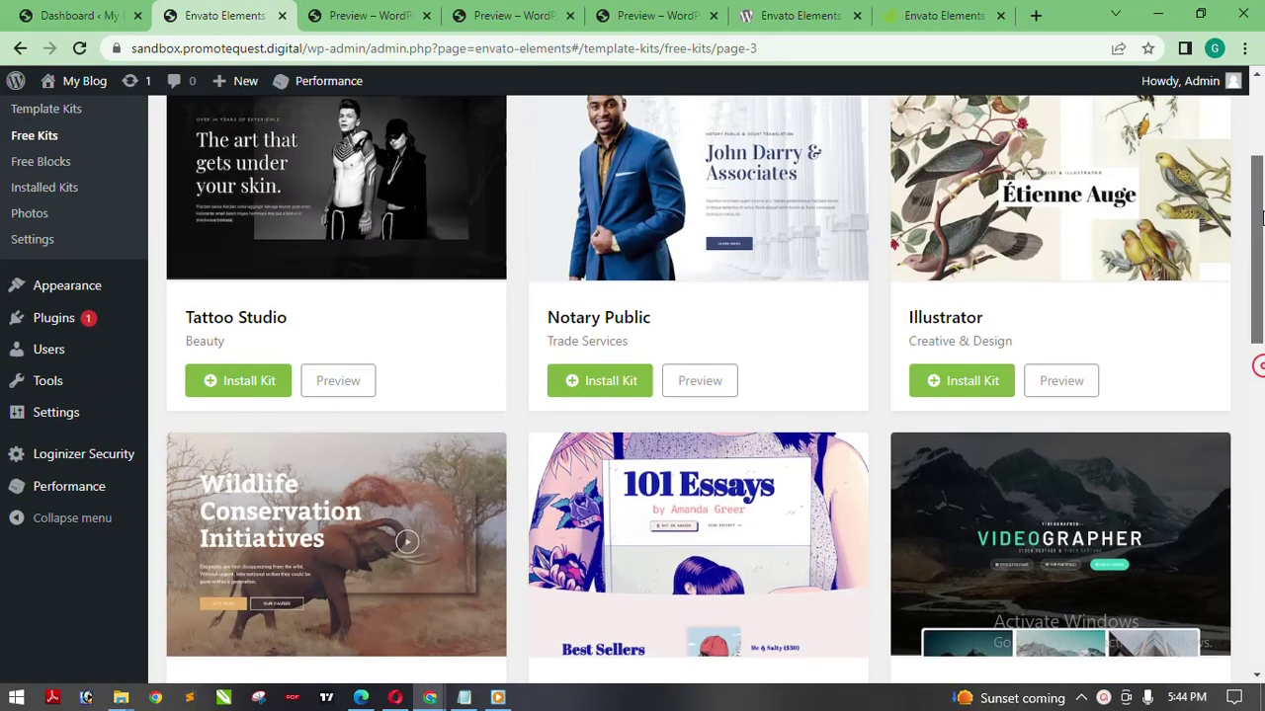
left_click_drag(1261, 361, 1261, 198)
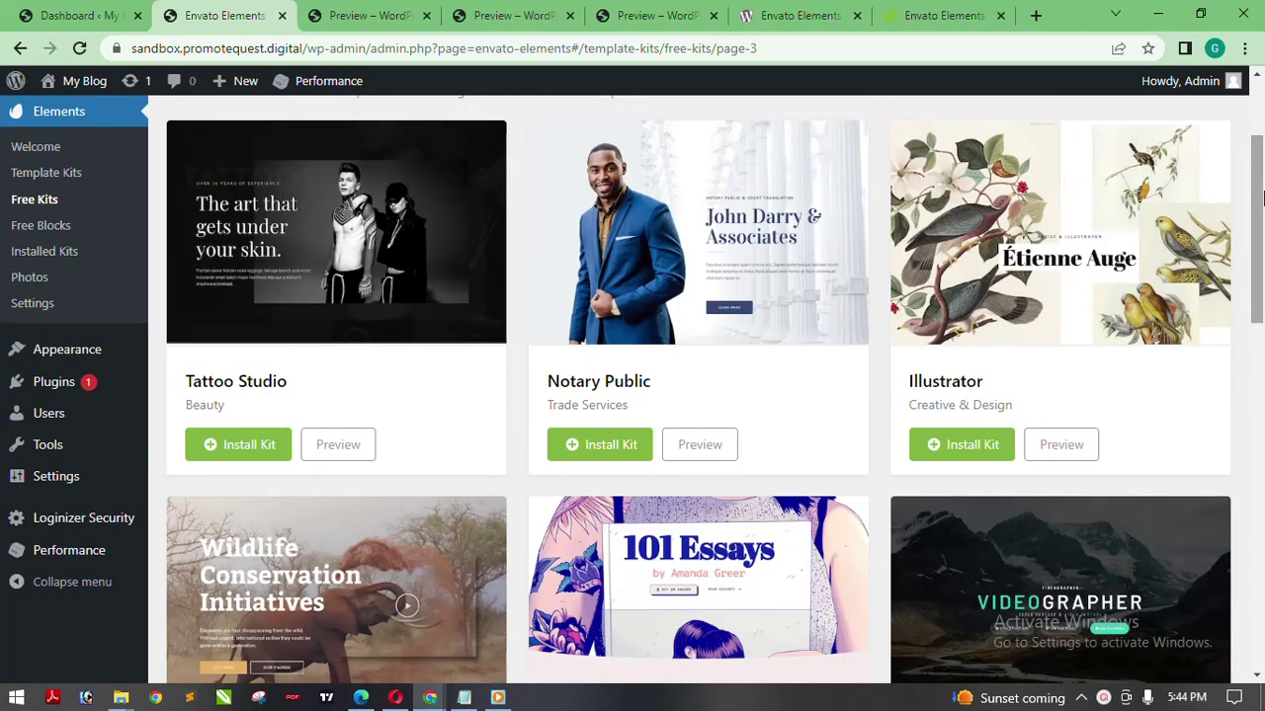
scroll(1259, 197, "down", 4)
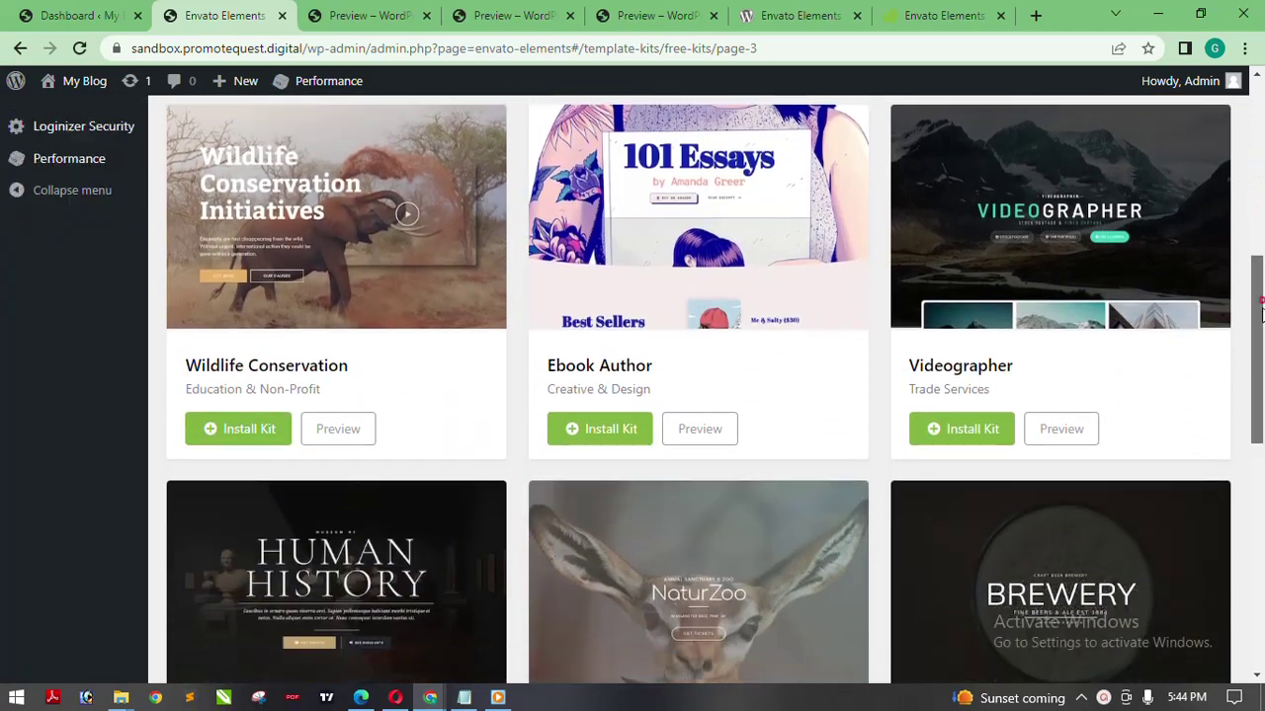
left_click_drag(1262, 314, 1259, 503)
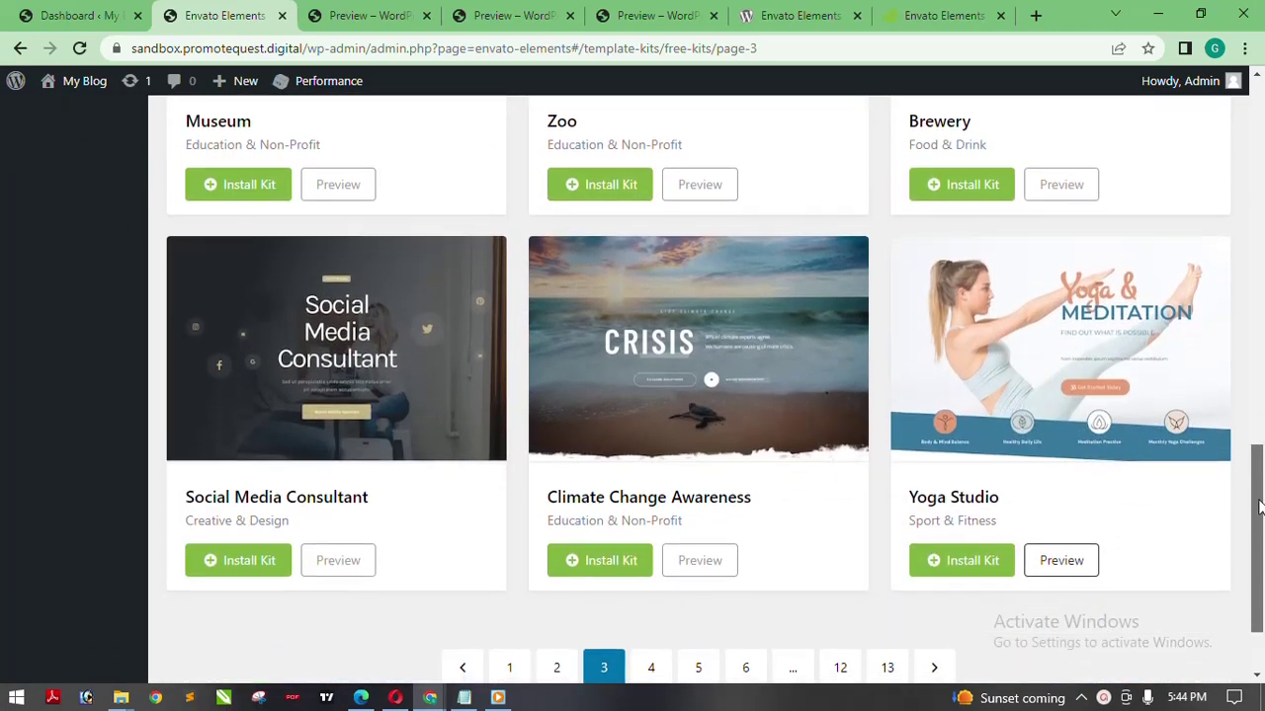
scroll(953, 593, "down", 2)
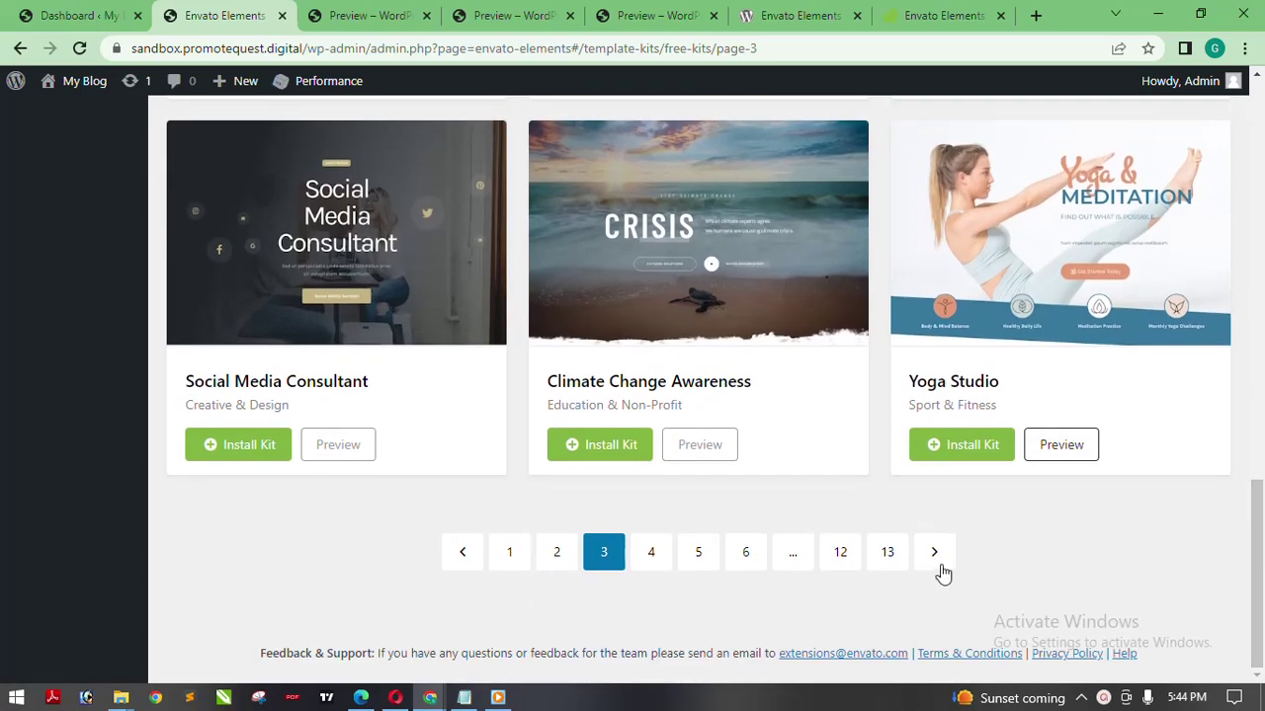
left_click_drag(1258, 553, 1260, 235)
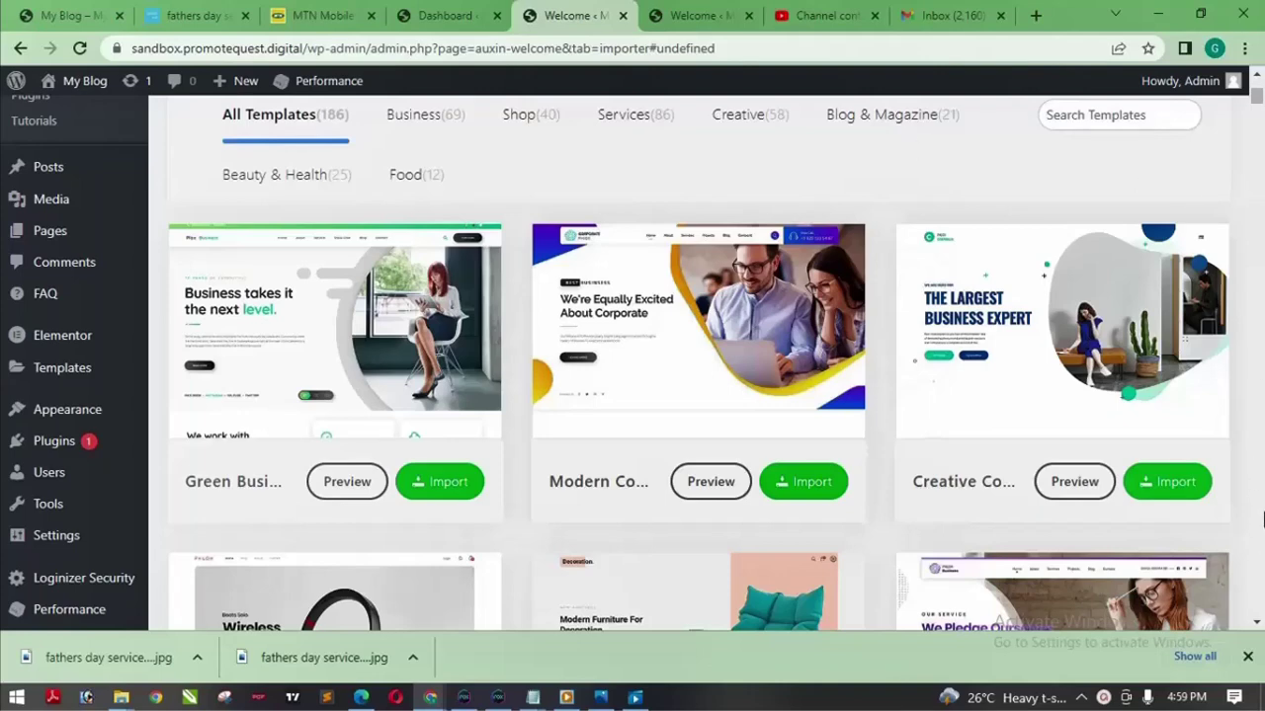
Look through all the importable demo templates, such as Green Business and Travel, and filter them to the Business category
scroll(1258, 627, "down", 5)
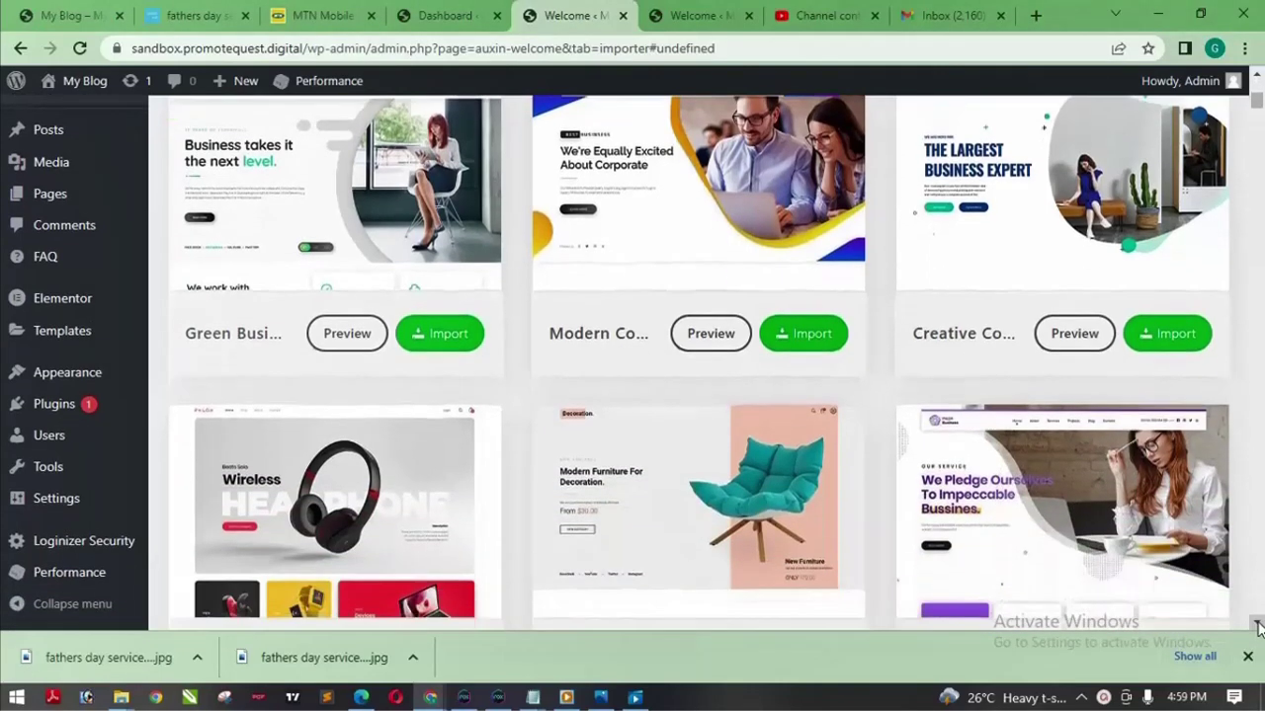
scroll(1258, 628, "down", 5)
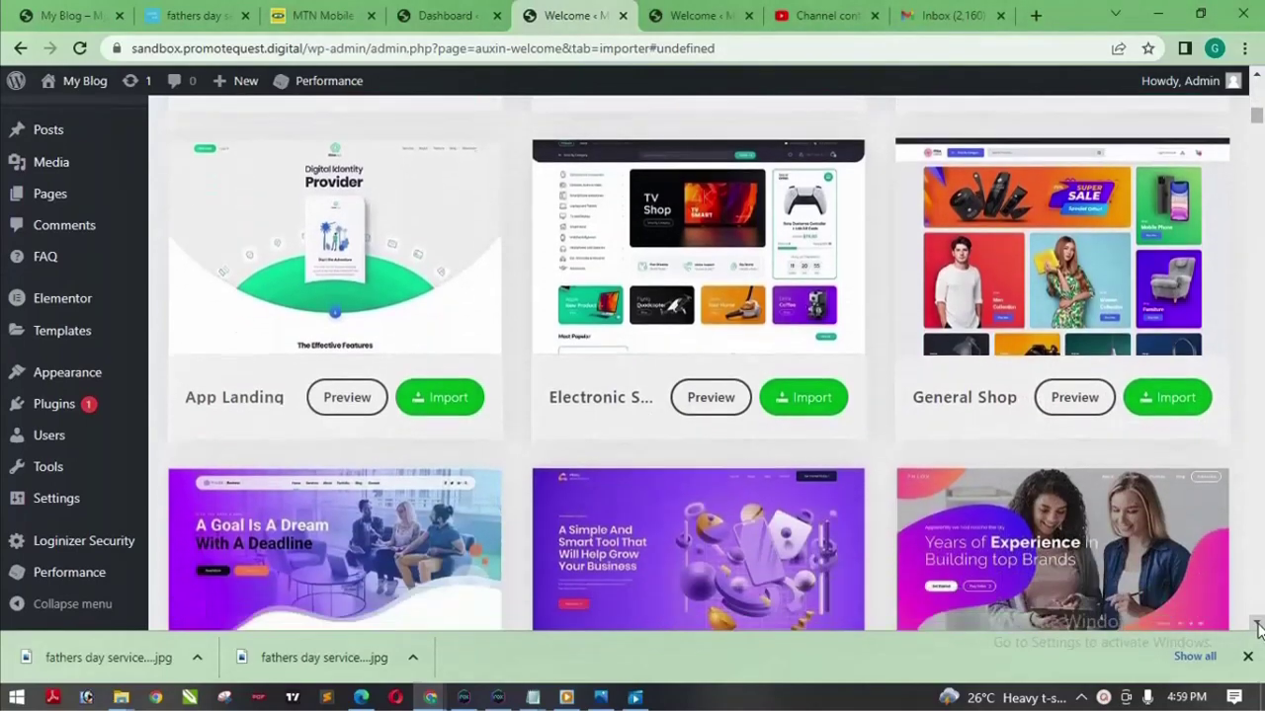
scroll(1258, 627, "down", 12)
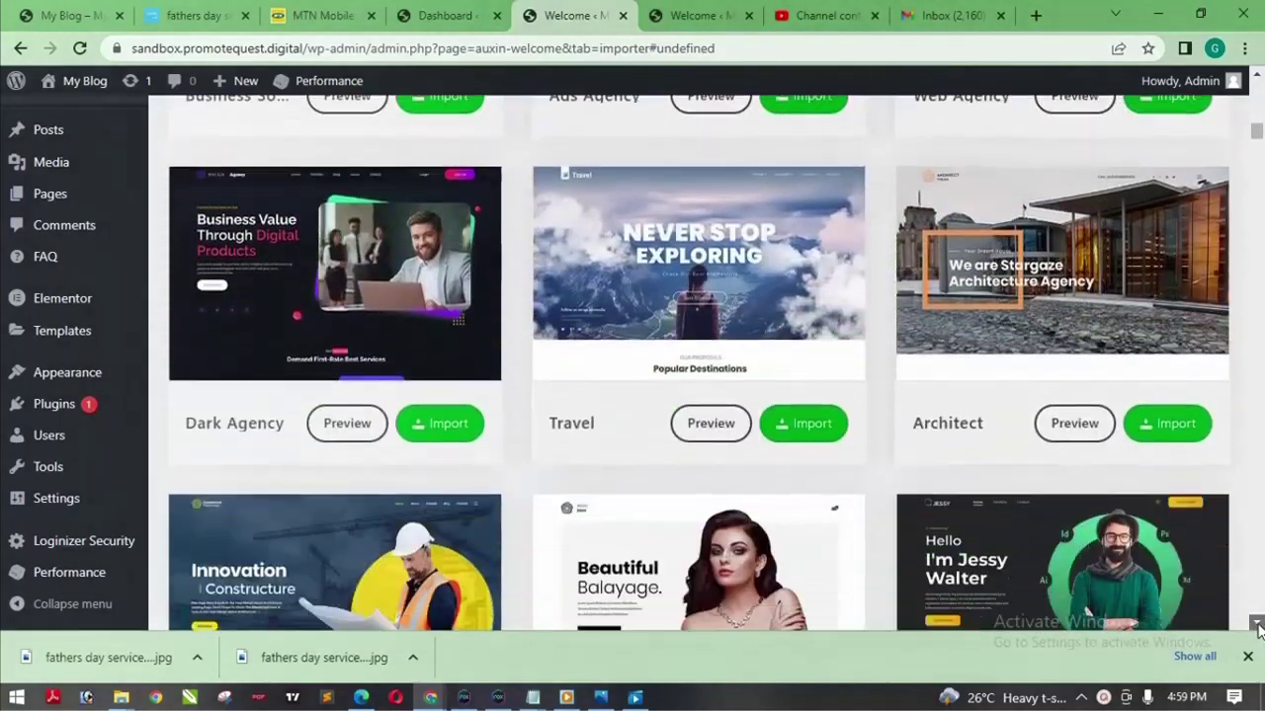
scroll(1257, 627, "down", 5)
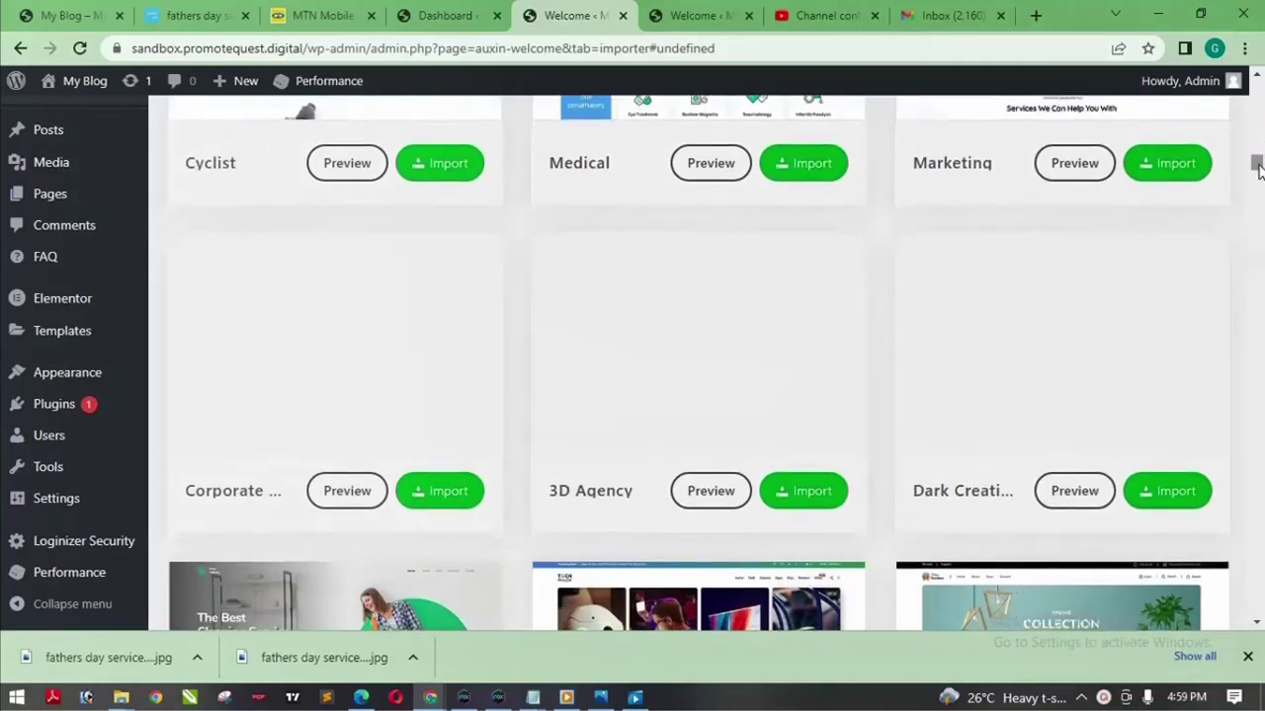
scroll(1258, 166, "down", 3)
scroll(1258, 166, "up", 3)
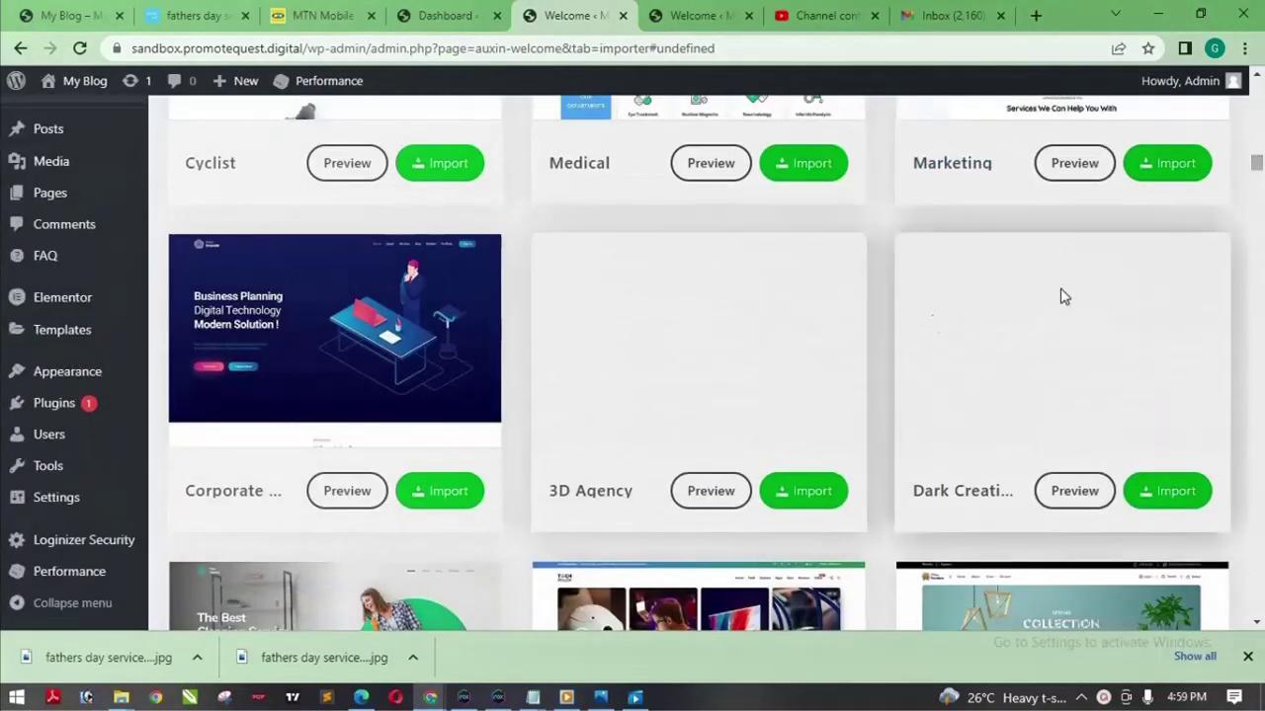
left_click_drag(1258, 163, 1258, 103)
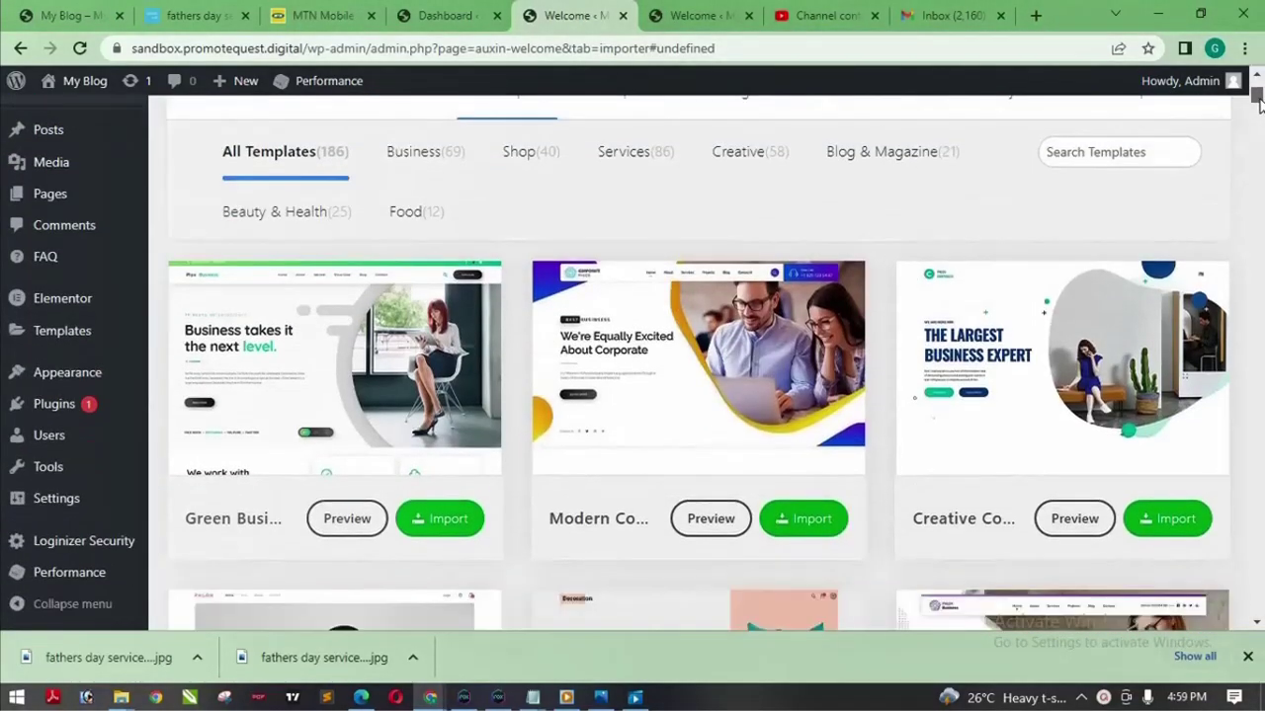
left_click(439, 155)
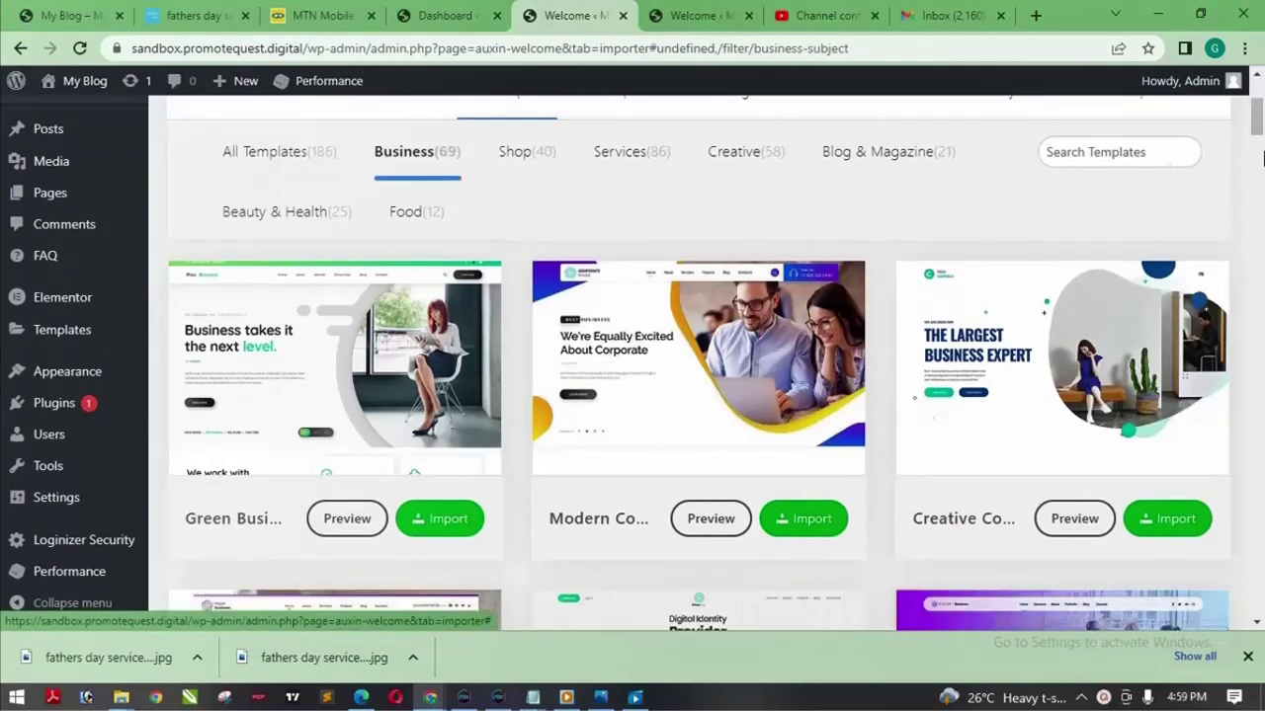
Browse the importable demo templates in the Shop, Blog & Magazine, Beauty & Health and Food categories
mouse_move(1258, 116)
left_mouse_down()
mouse_move(1258, 266)
mouse_move(1259, 118)
left_mouse_up()
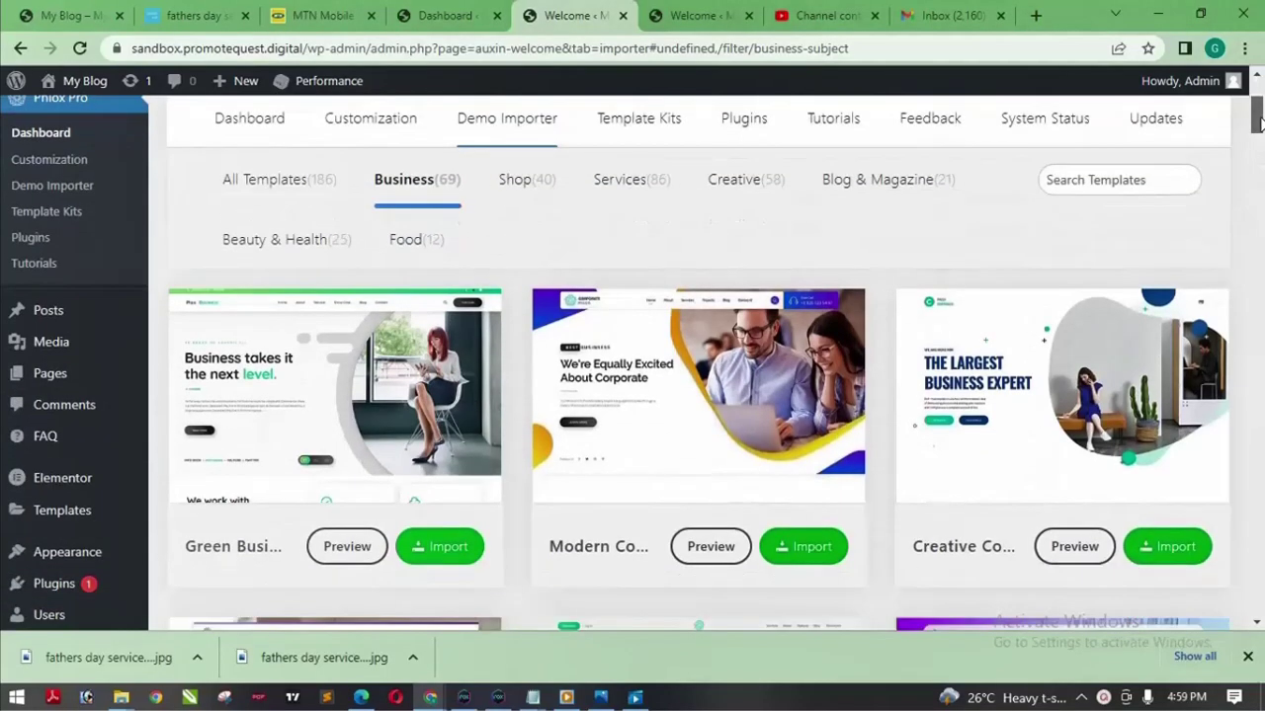
left_click(523, 182)
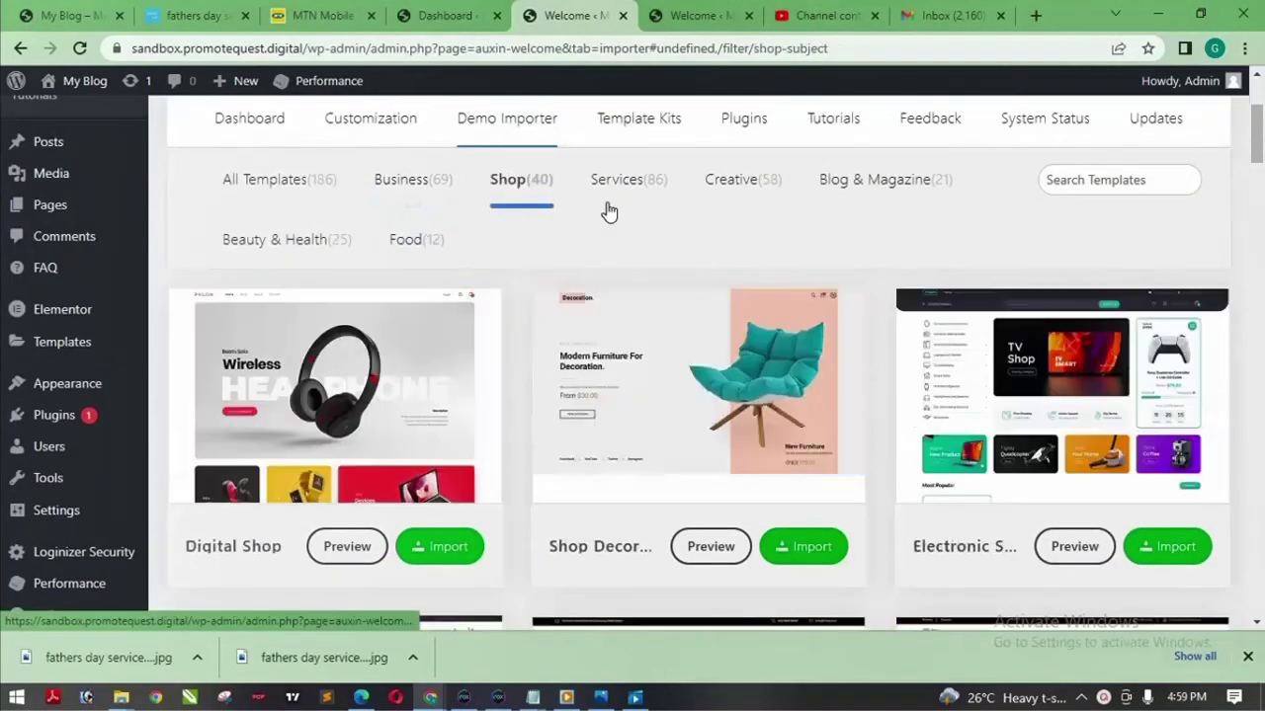
mouse_move(1259, 142)
left_mouse_down()
mouse_move(1259, 281)
mouse_move(1260, 137)
left_mouse_up()
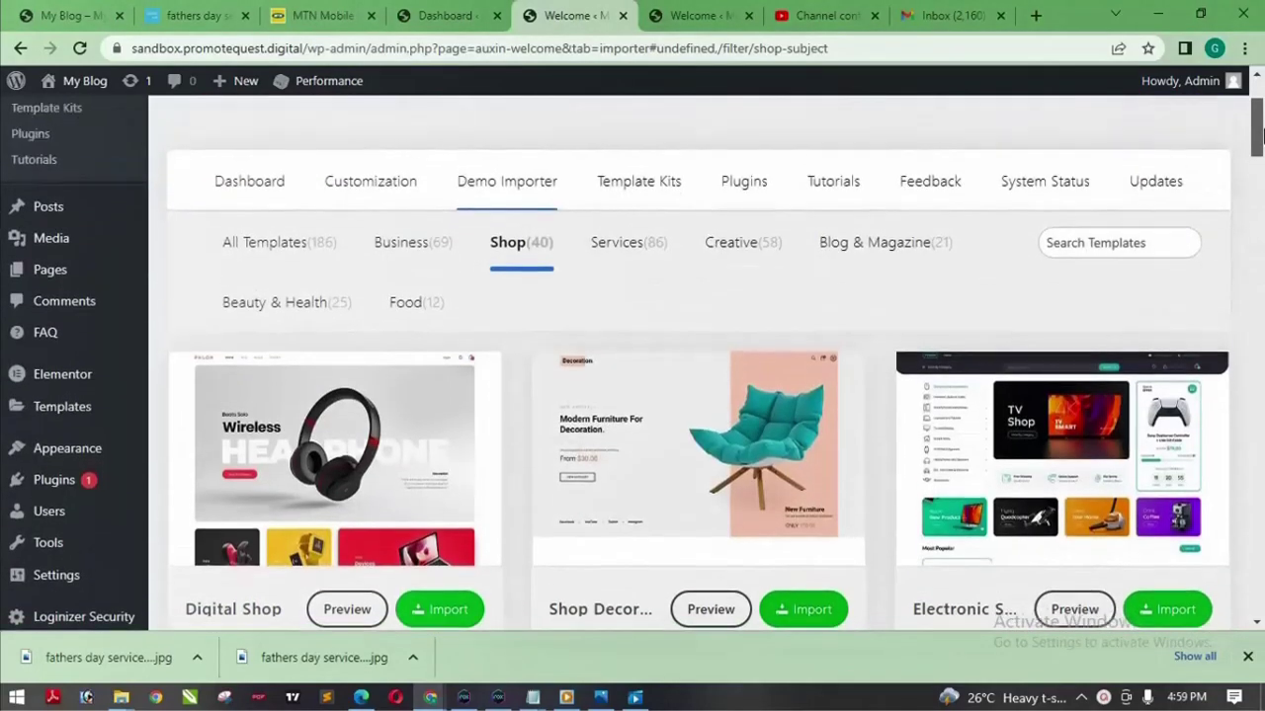
left_click(894, 259)
left_click(263, 304)
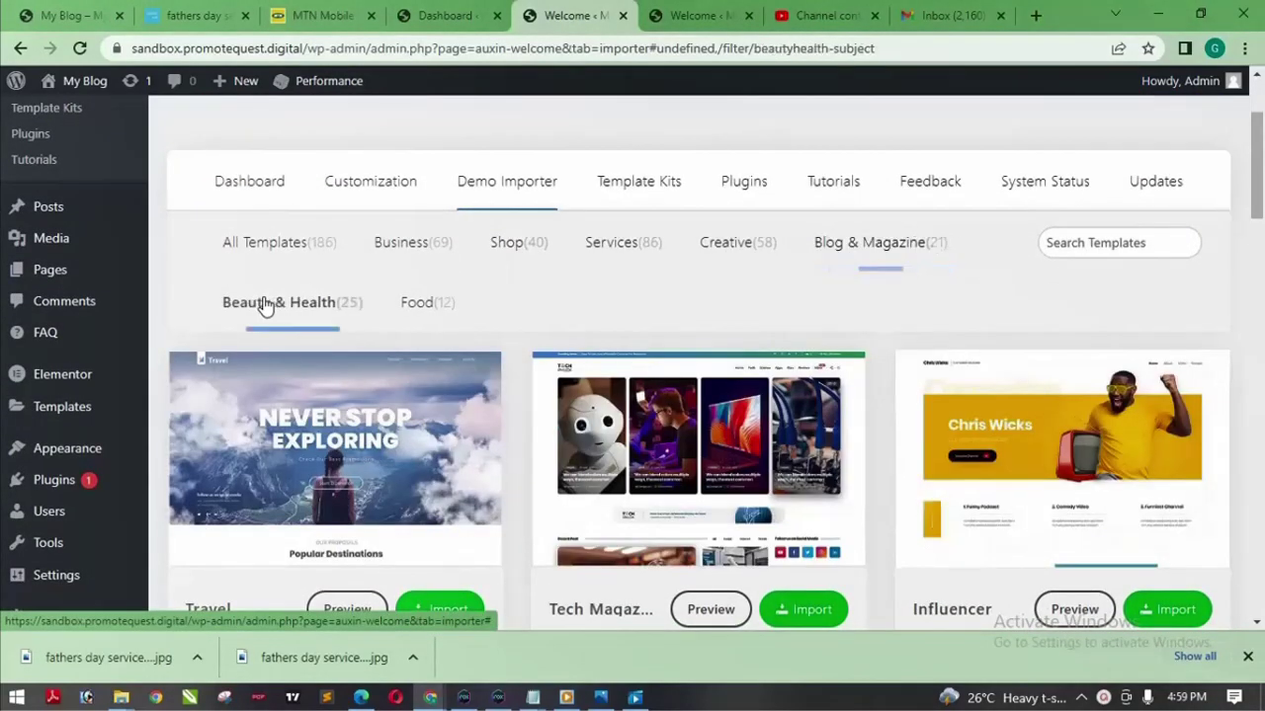
left_click(415, 306)
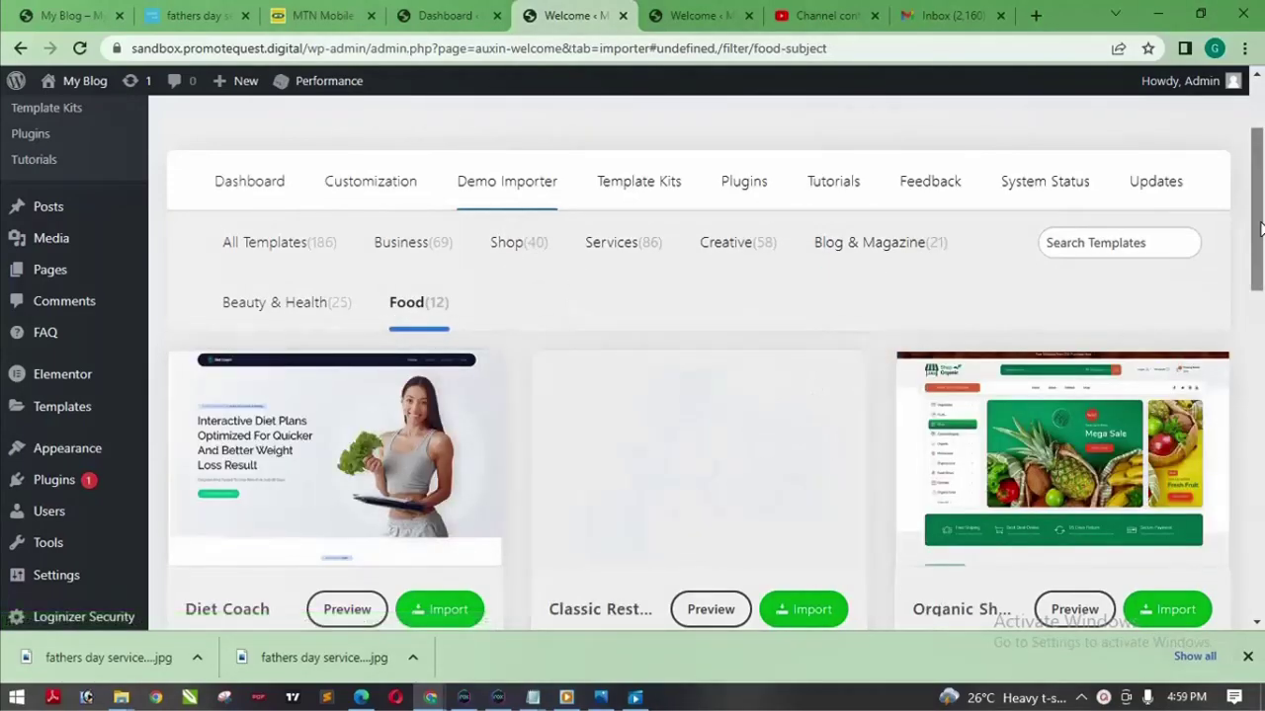
mouse_move(1261, 237)
left_mouse_down()
mouse_move(1261, 343)
mouse_move(1261, 238)
left_mouse_up()
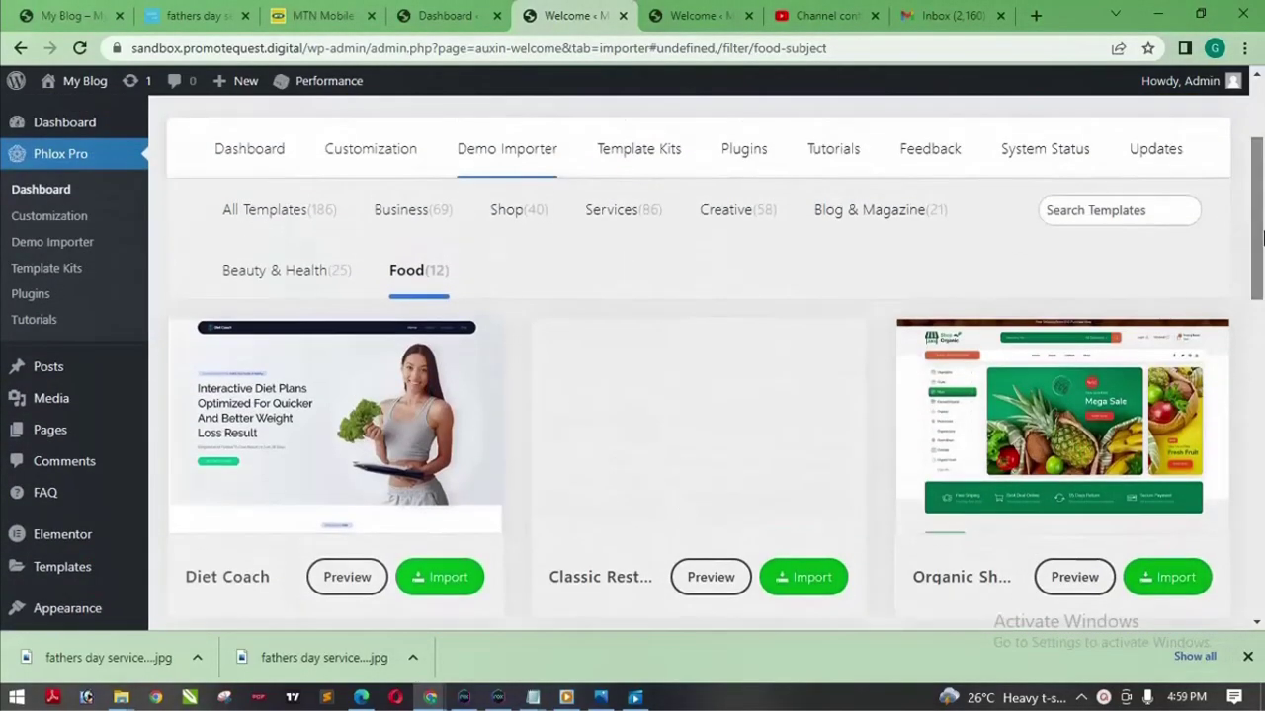
Filter the demos to the Business category and open the modern corporate and Business Solutions previews in new browser tabs
left_click(405, 227)
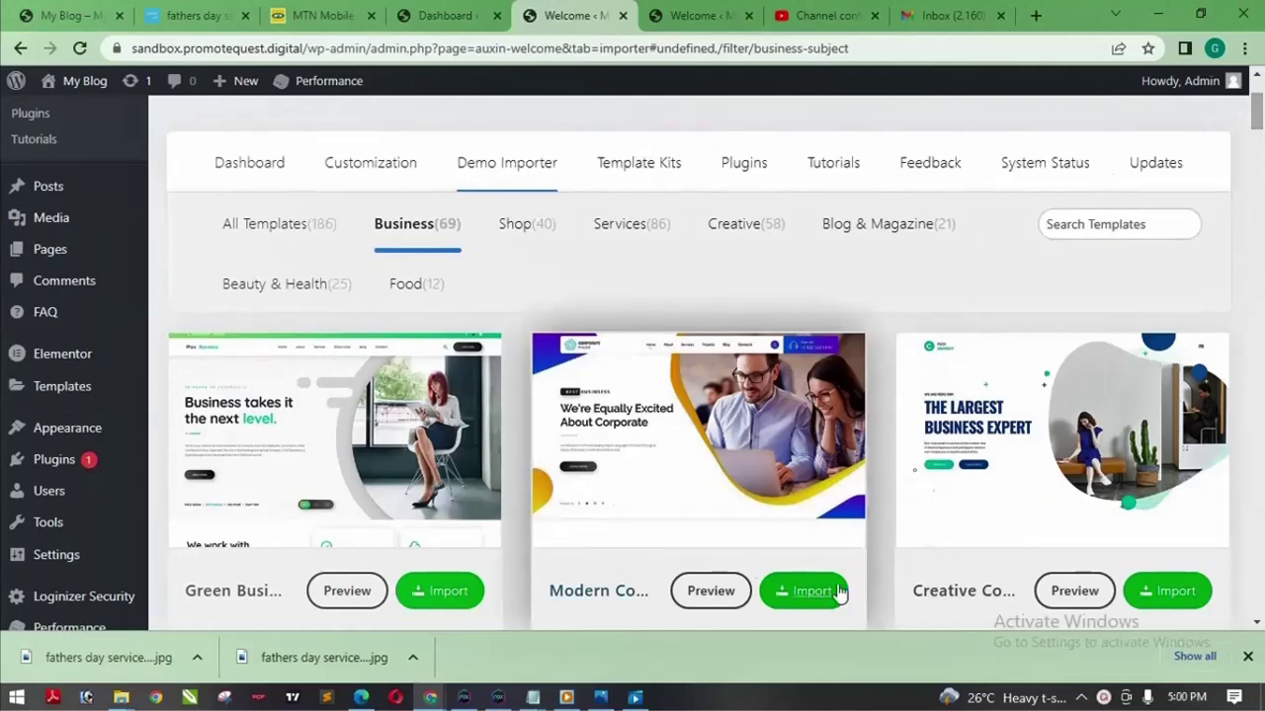
right_click(710, 599)
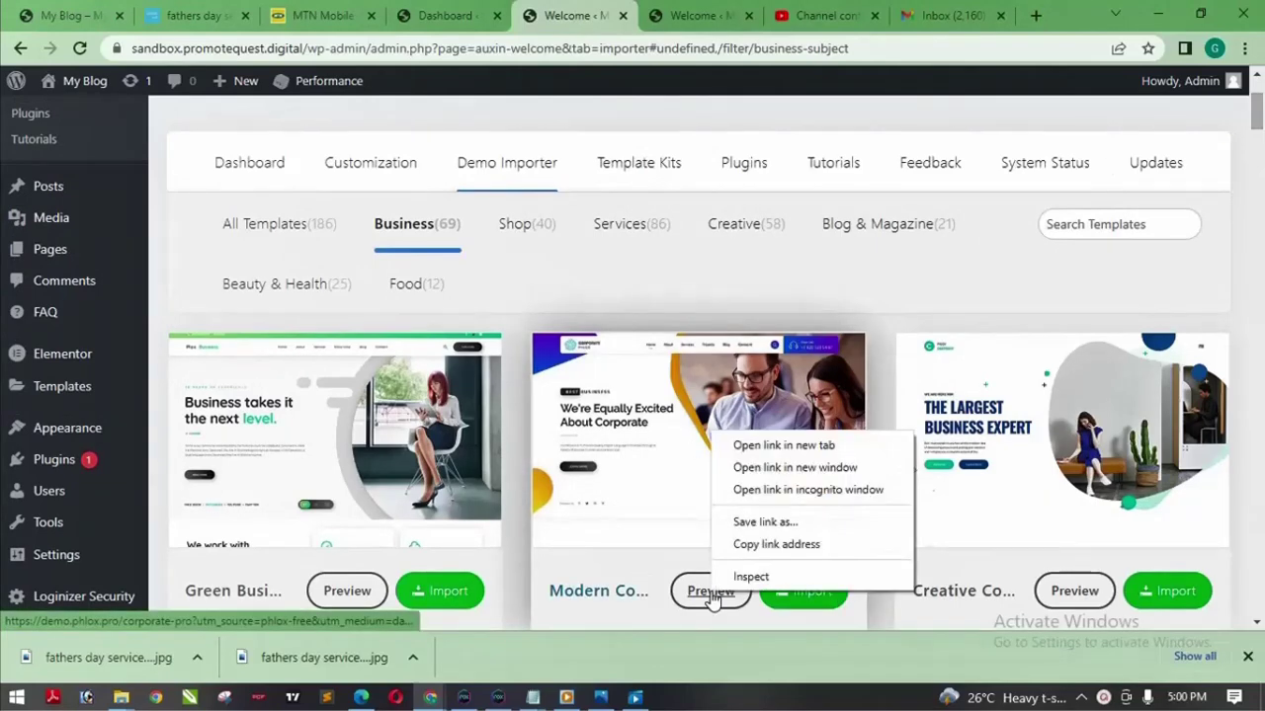
left_click(759, 444)
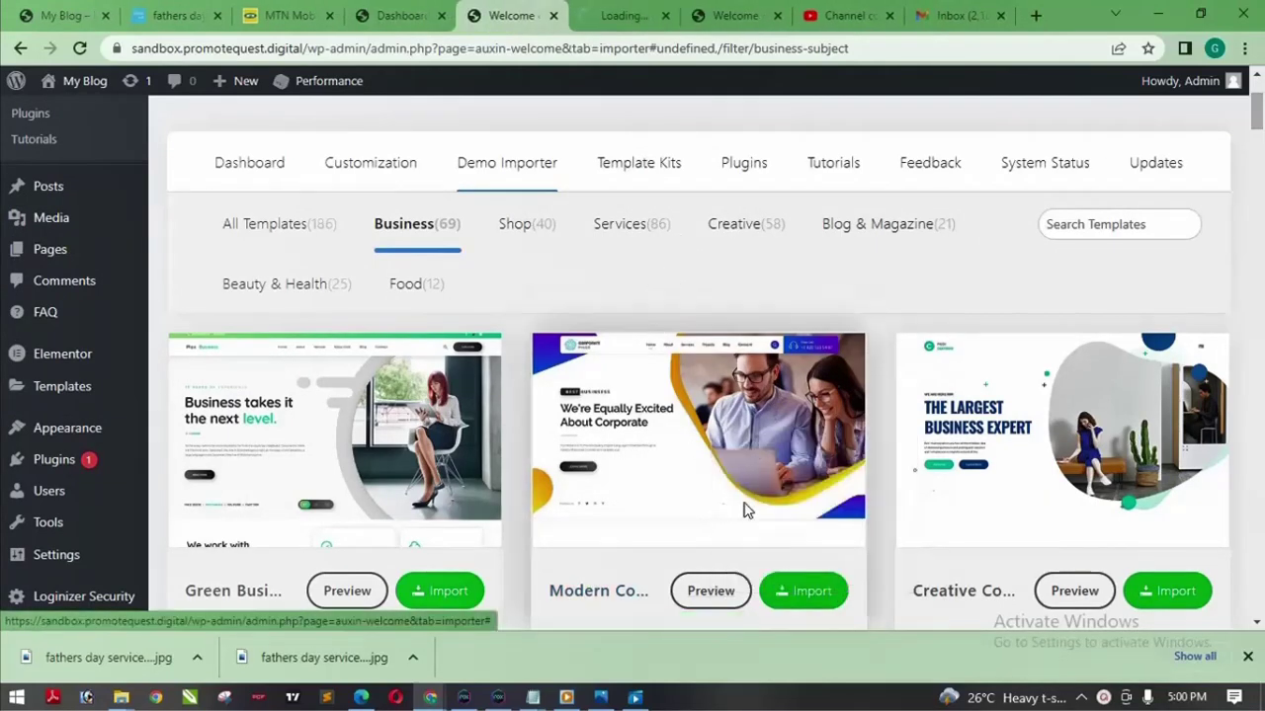
left_click_drag(1259, 113, 1258, 153)
right_click(1067, 265)
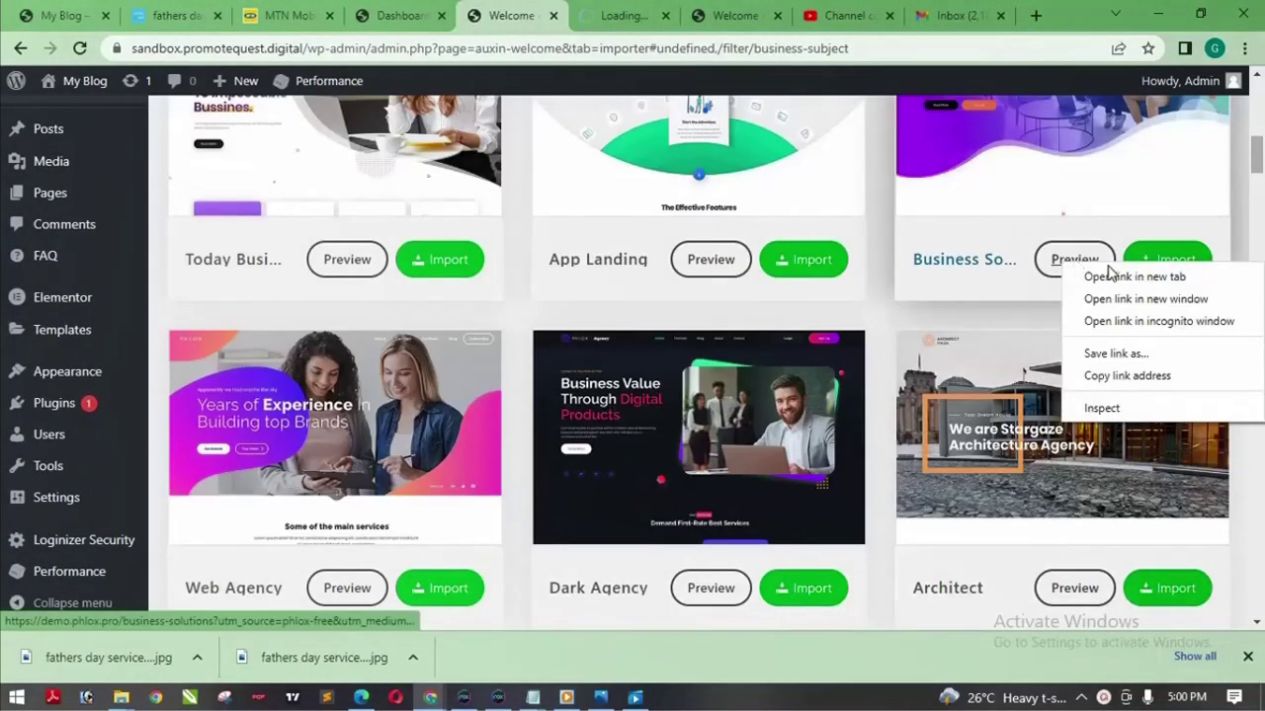
left_click(1097, 274)
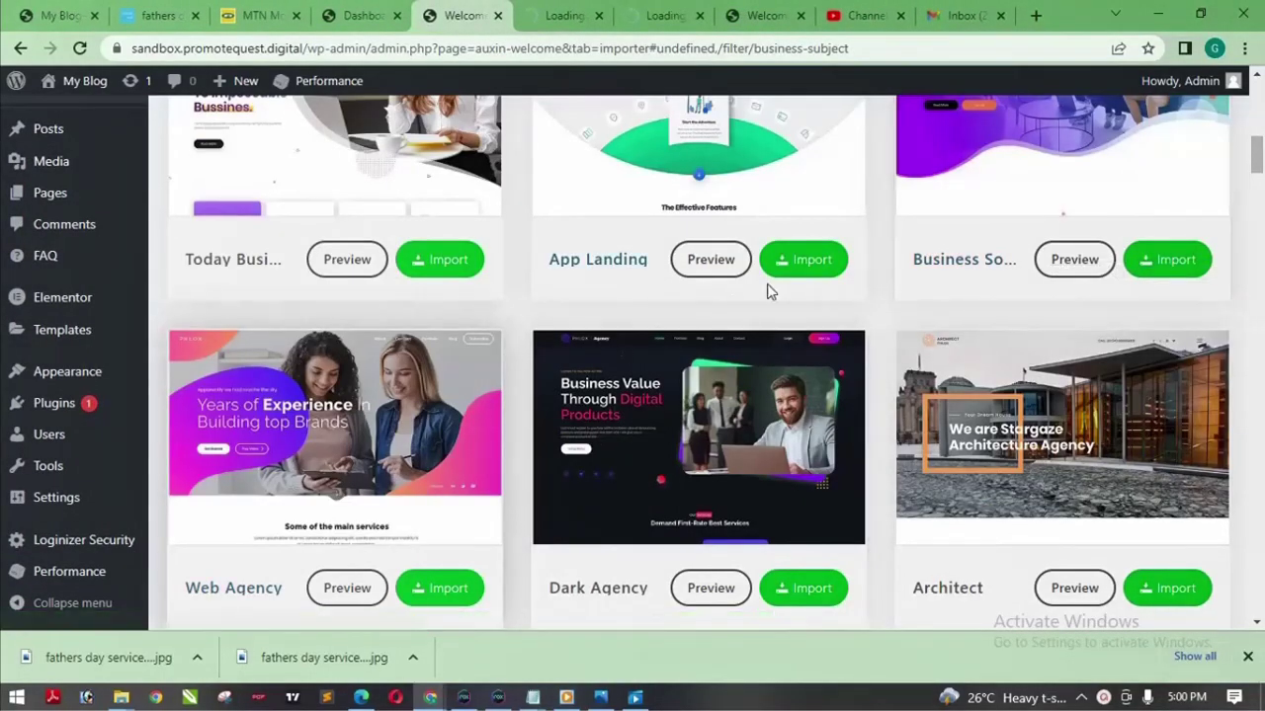
Filter the demos to the Shop category and open the General Shop preview in a new browser tab
left_click_drag(1258, 153, 1259, 114)
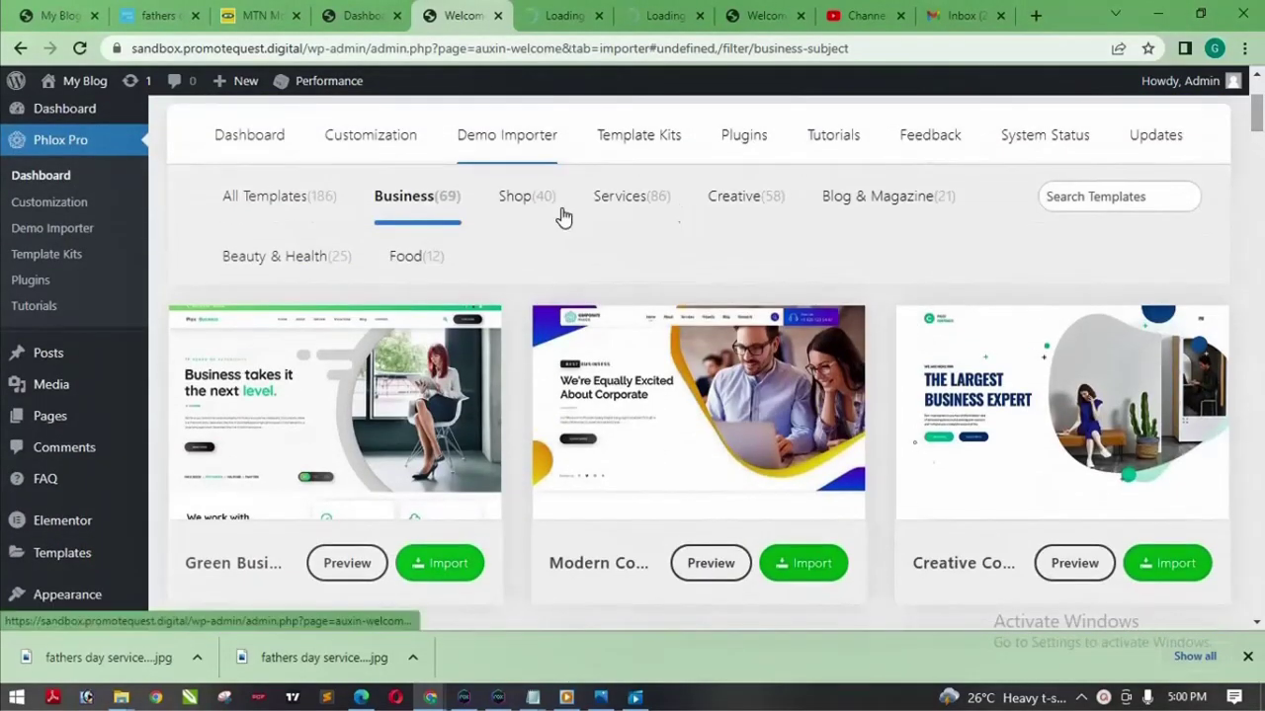
left_click(514, 200)
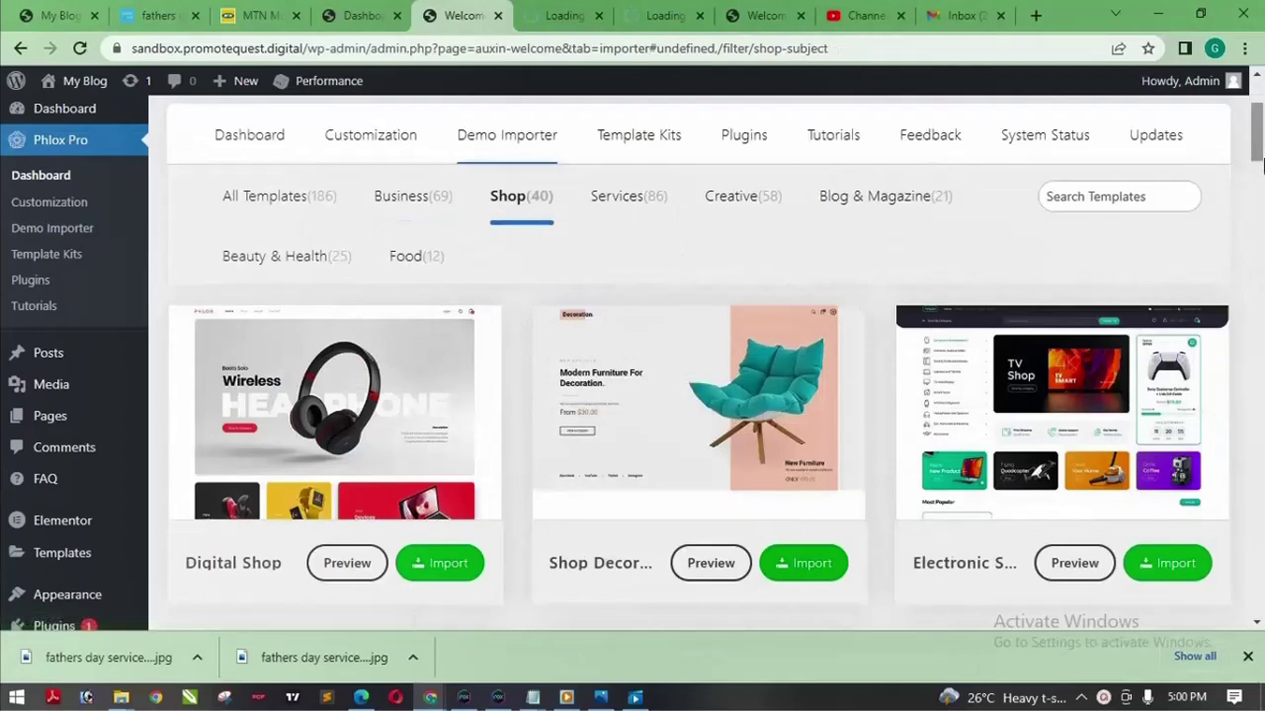
scroll(1254, 148, "down", 4)
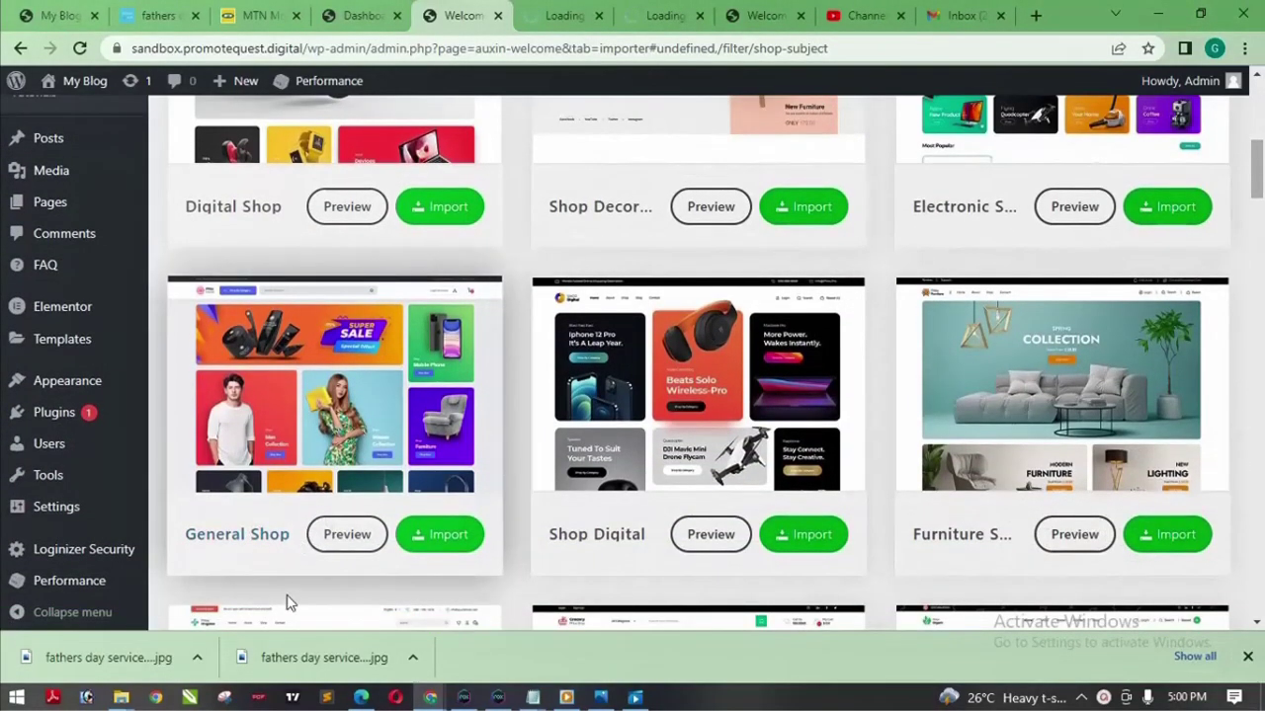
right_click(323, 542)
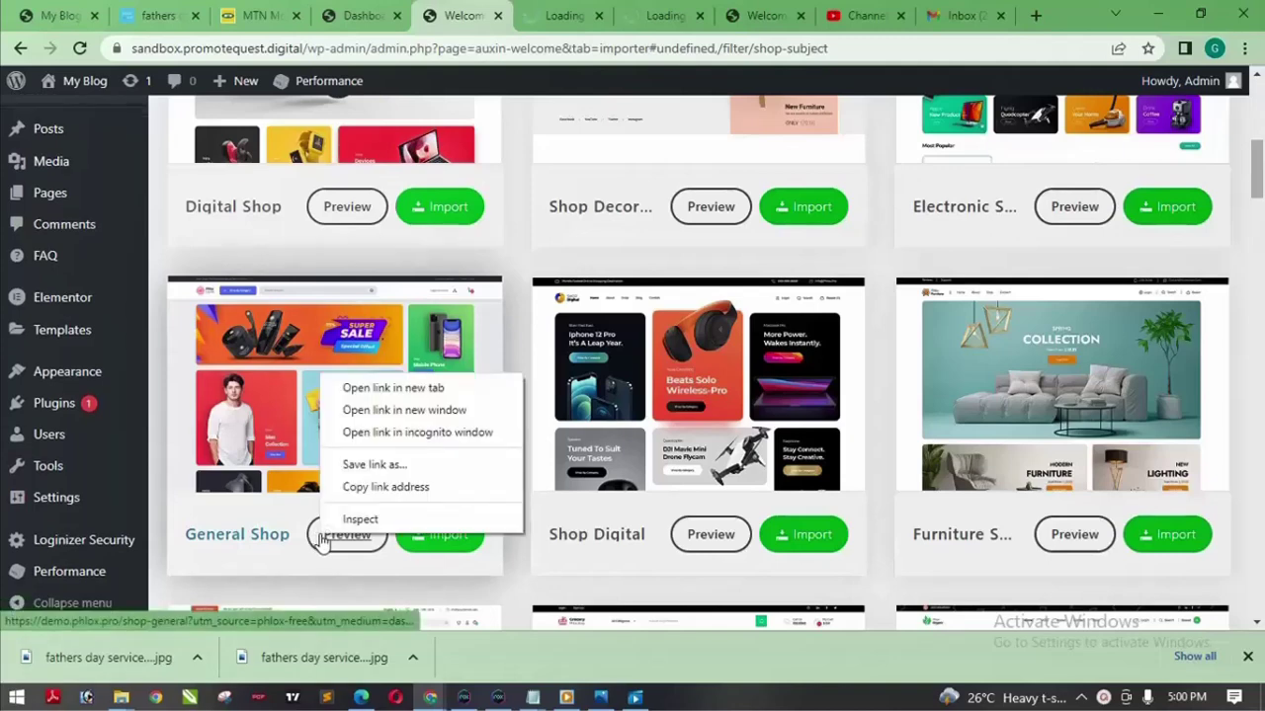
left_click(392, 388)
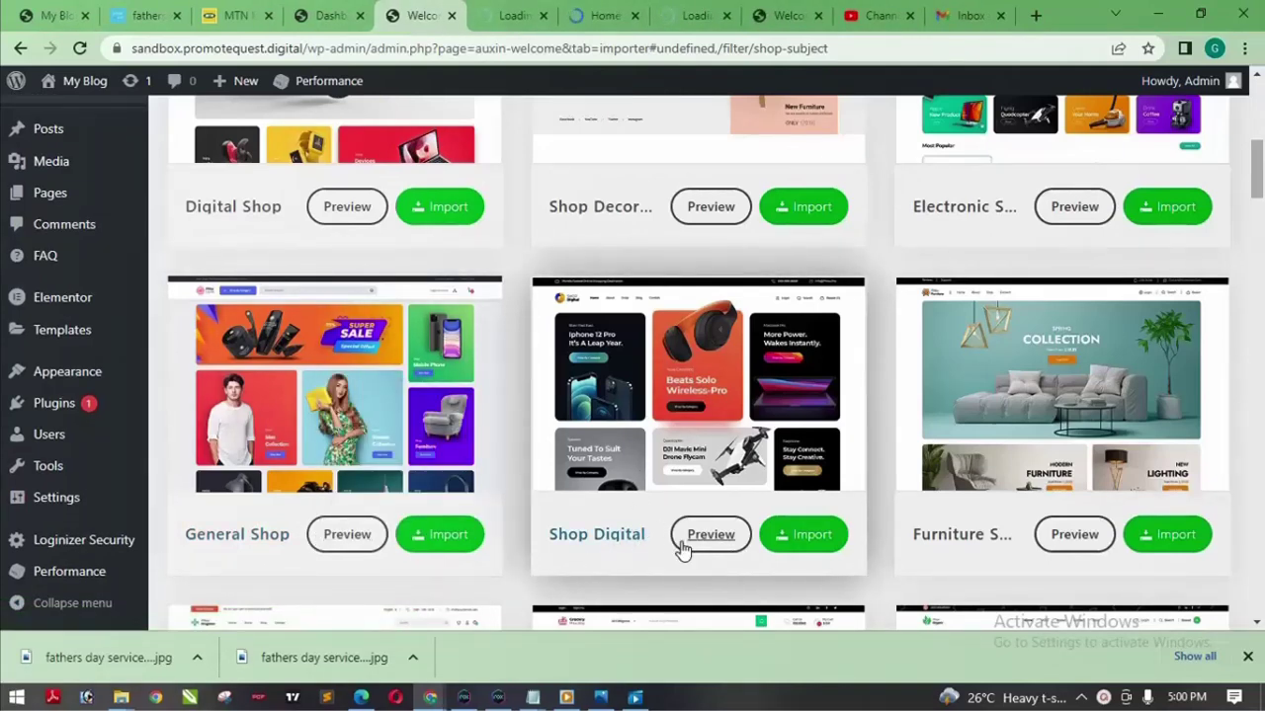
Open the previews of the furniture shop and grocery shop demos in new browser tabs
right_click(1073, 539)
left_click(1114, 392)
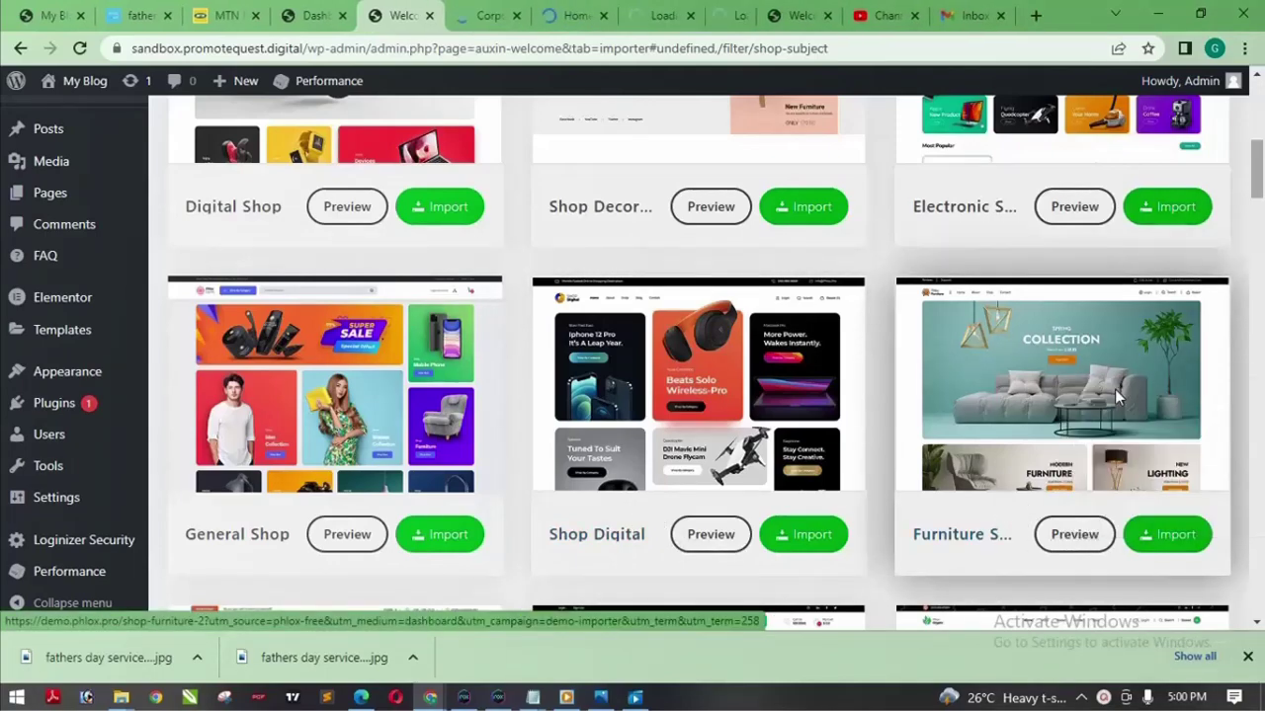
left_click_drag(1258, 171, 1258, 209)
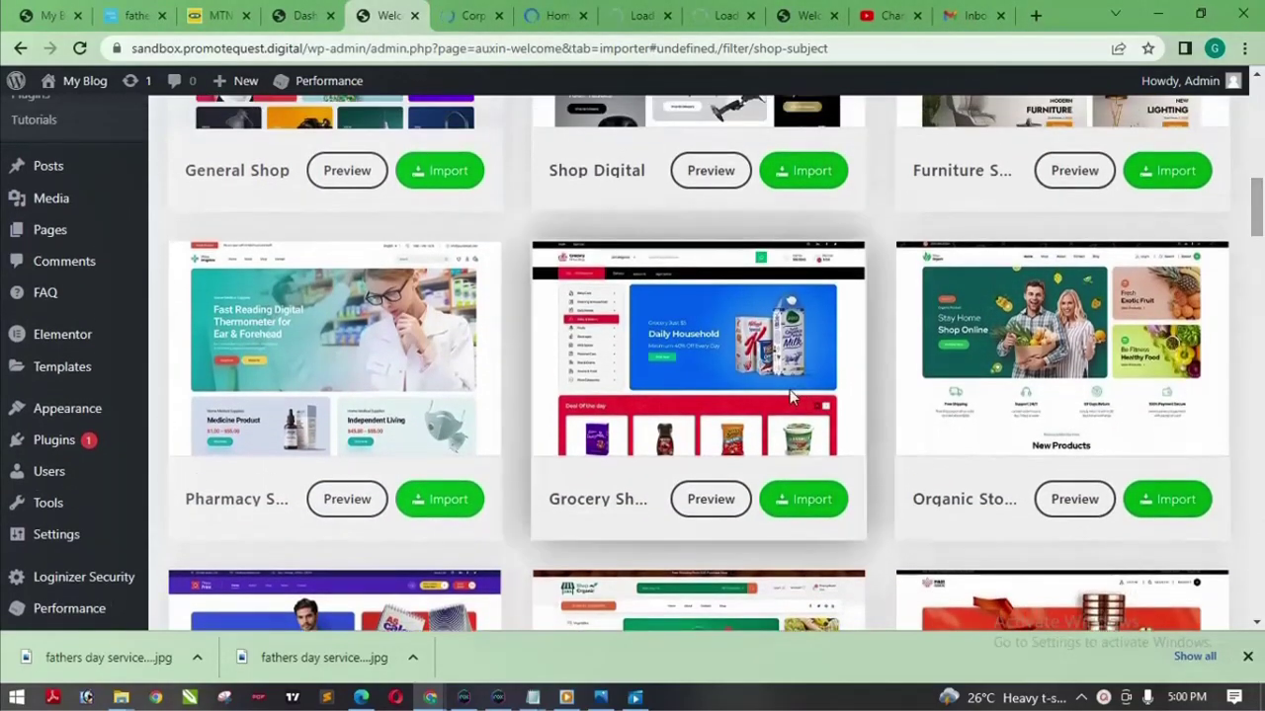
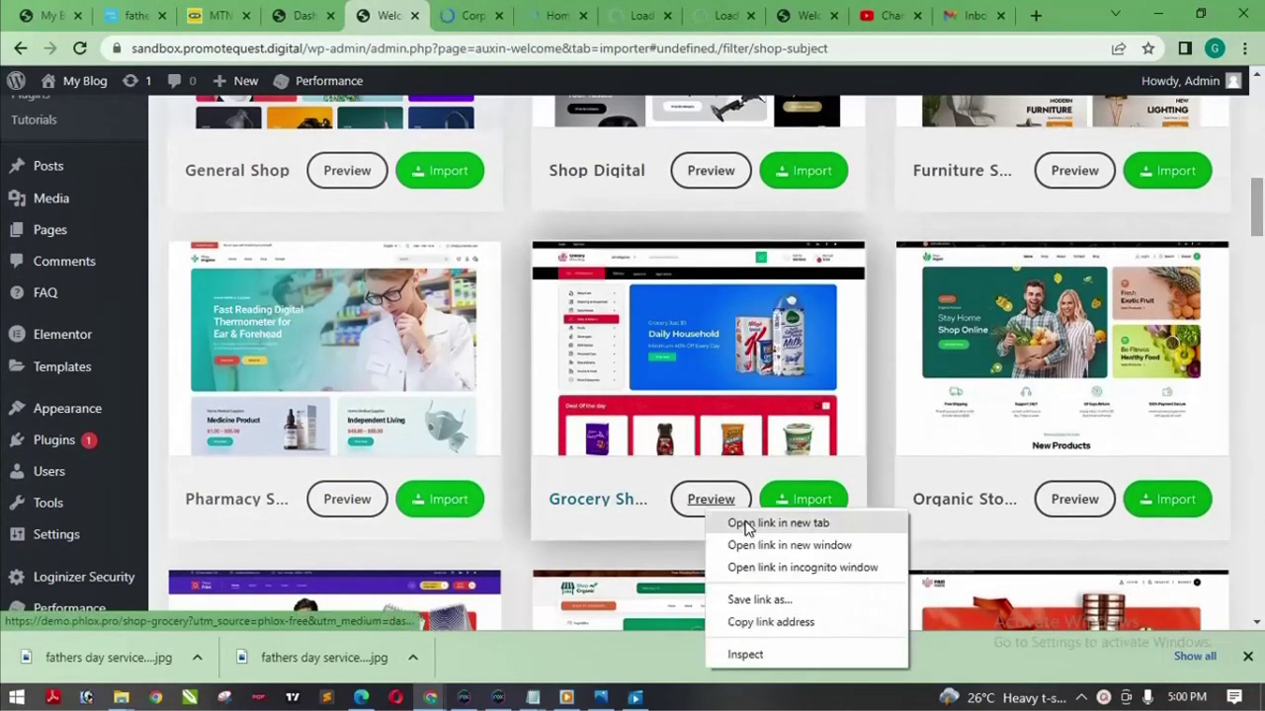
Look through the demos in the Services category and open the Crypto Bit preview in a new browser tab
left_click_drag(1259, 202, 1258, 118)
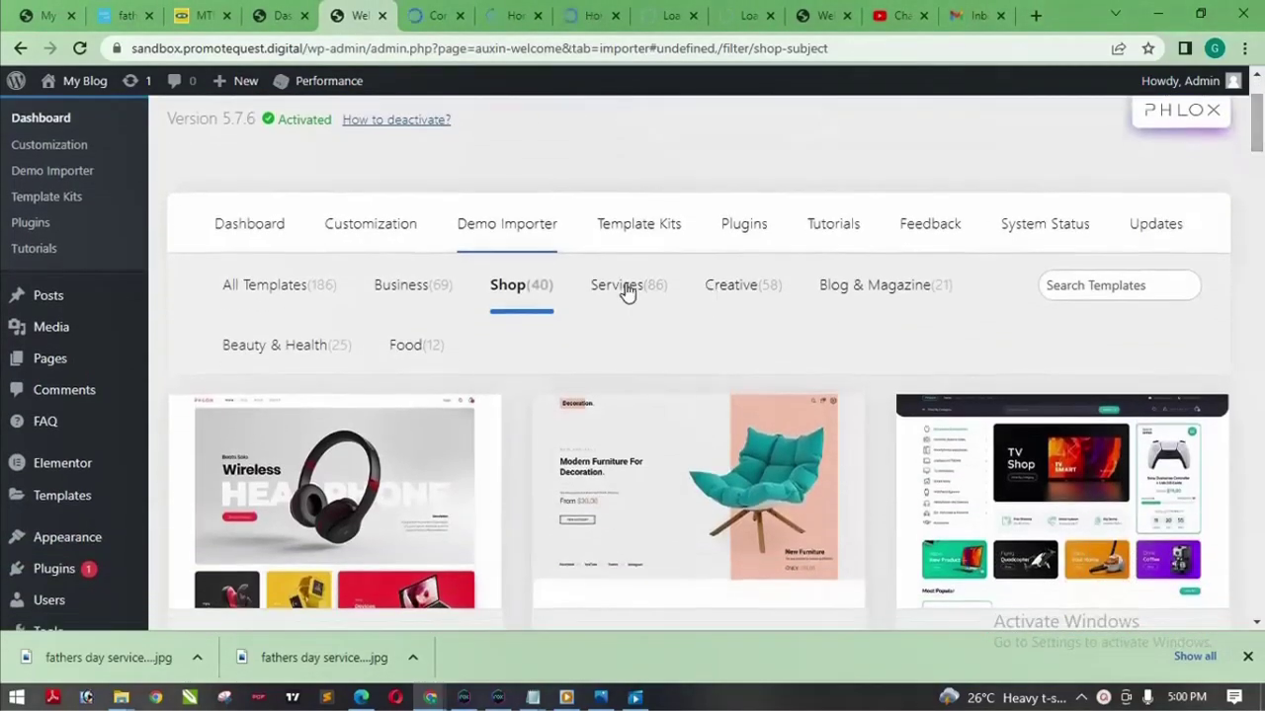
left_click_drag(1258, 109, 1258, 383)
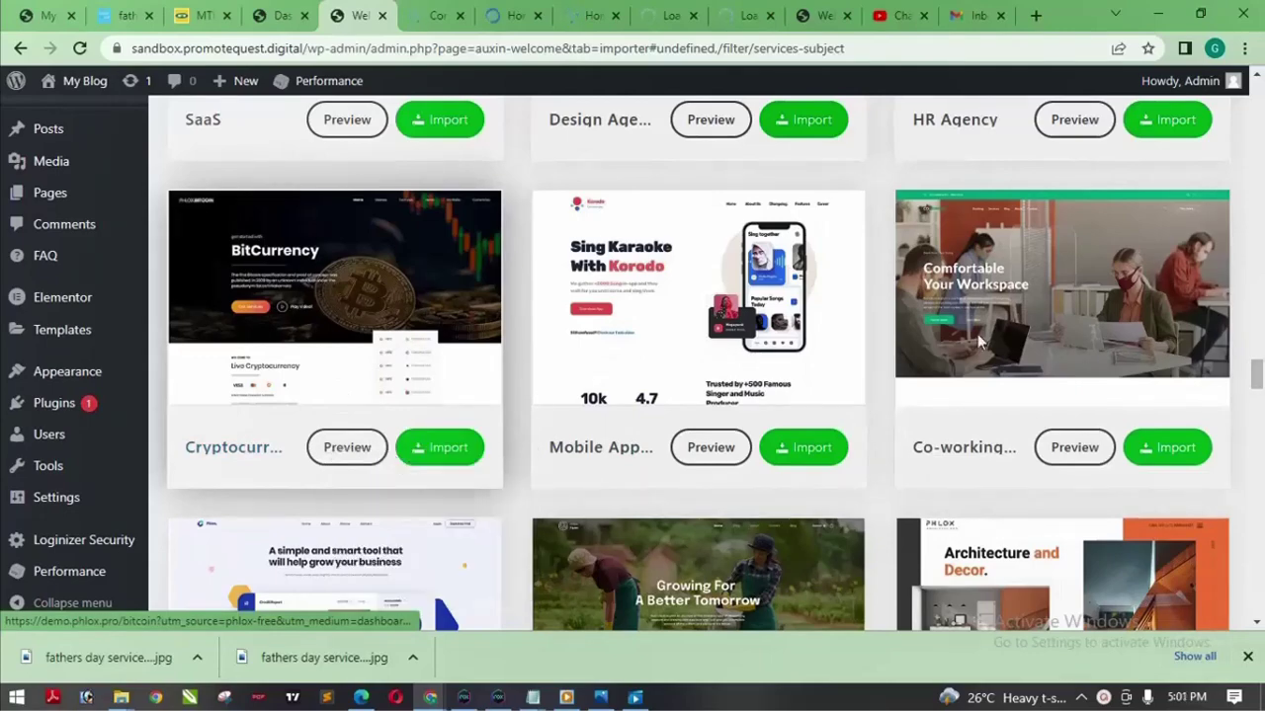
left_click_drag(1258, 383, 1257, 499)
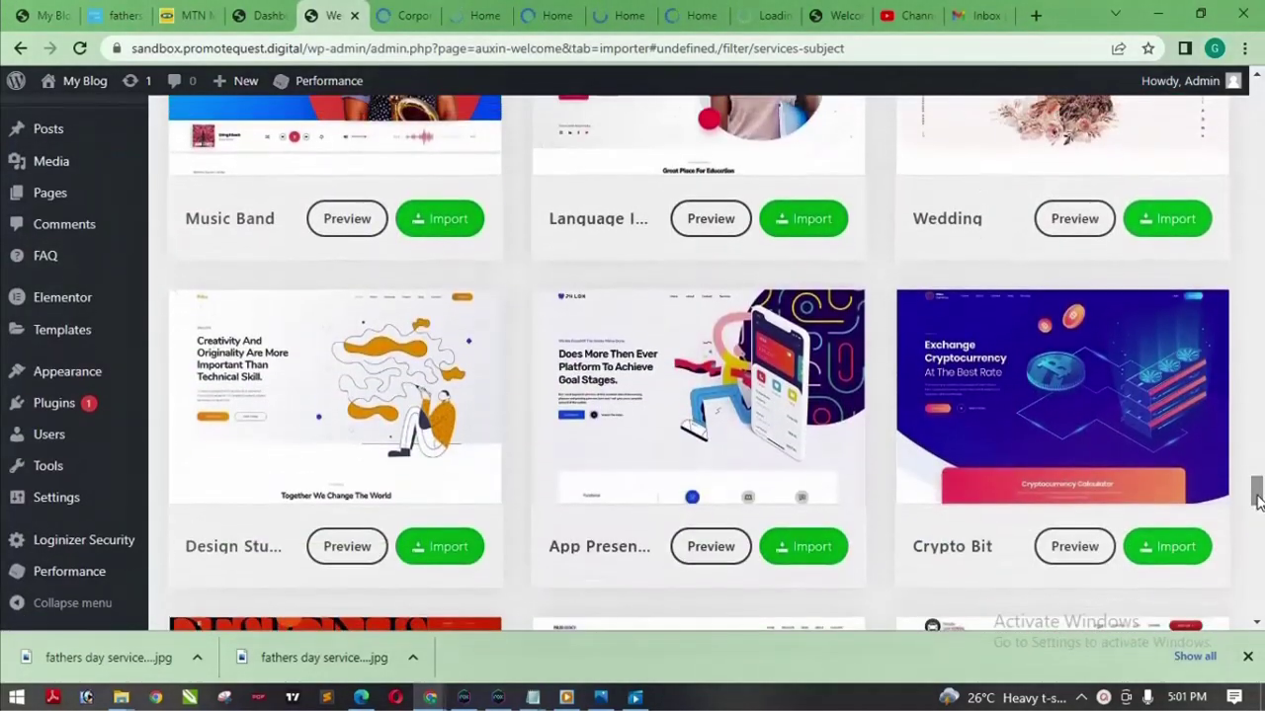
right_click(1084, 560)
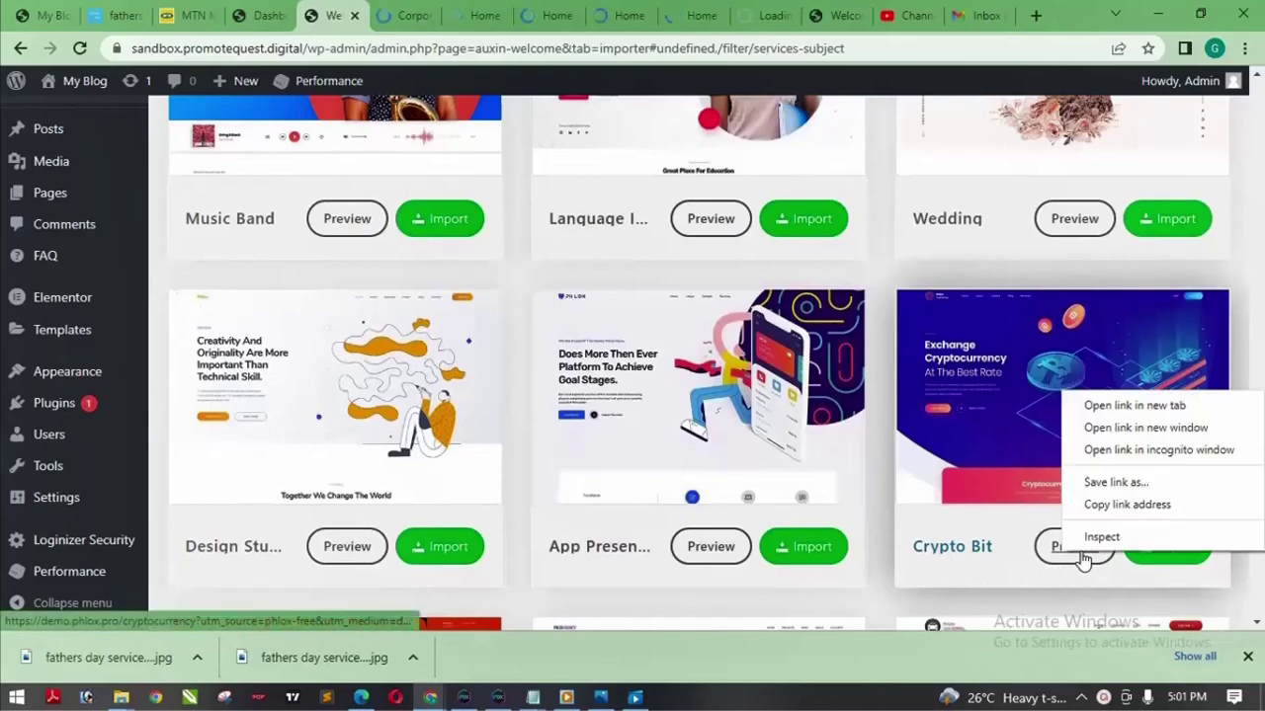
left_click(1111, 405)
left_click_drag(1257, 492, 1258, 447)
scroll(1258, 447, "down", 1)
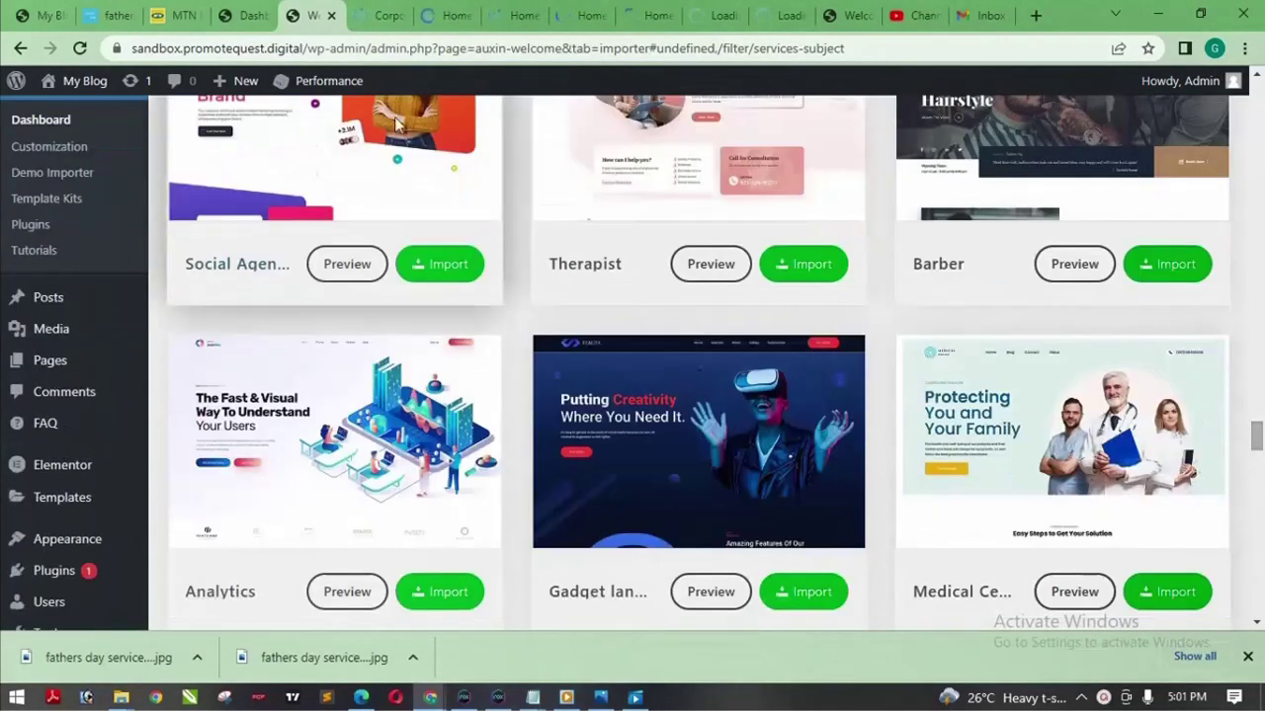
Switch to the Corporate demo's preview, close its chat window and examine the home page's sections
left_click(388, 14)
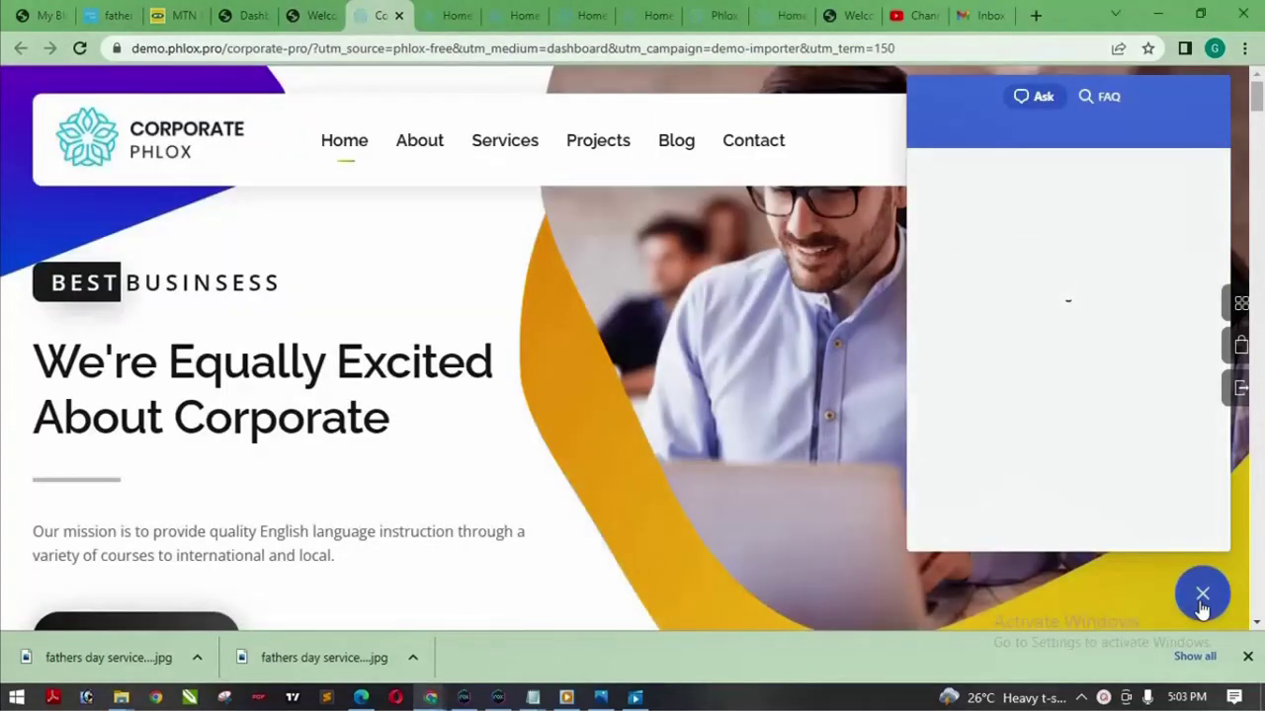
left_click(1202, 598)
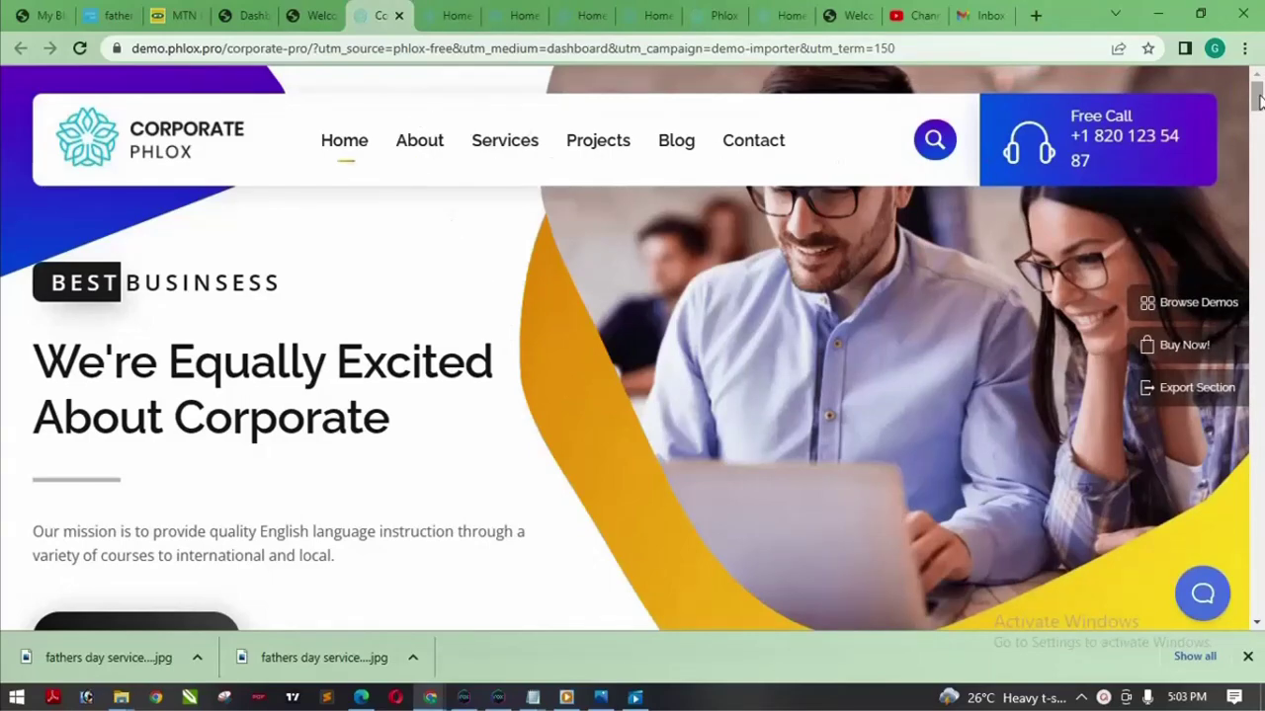
left_click_drag(1258, 97, 1259, 343)
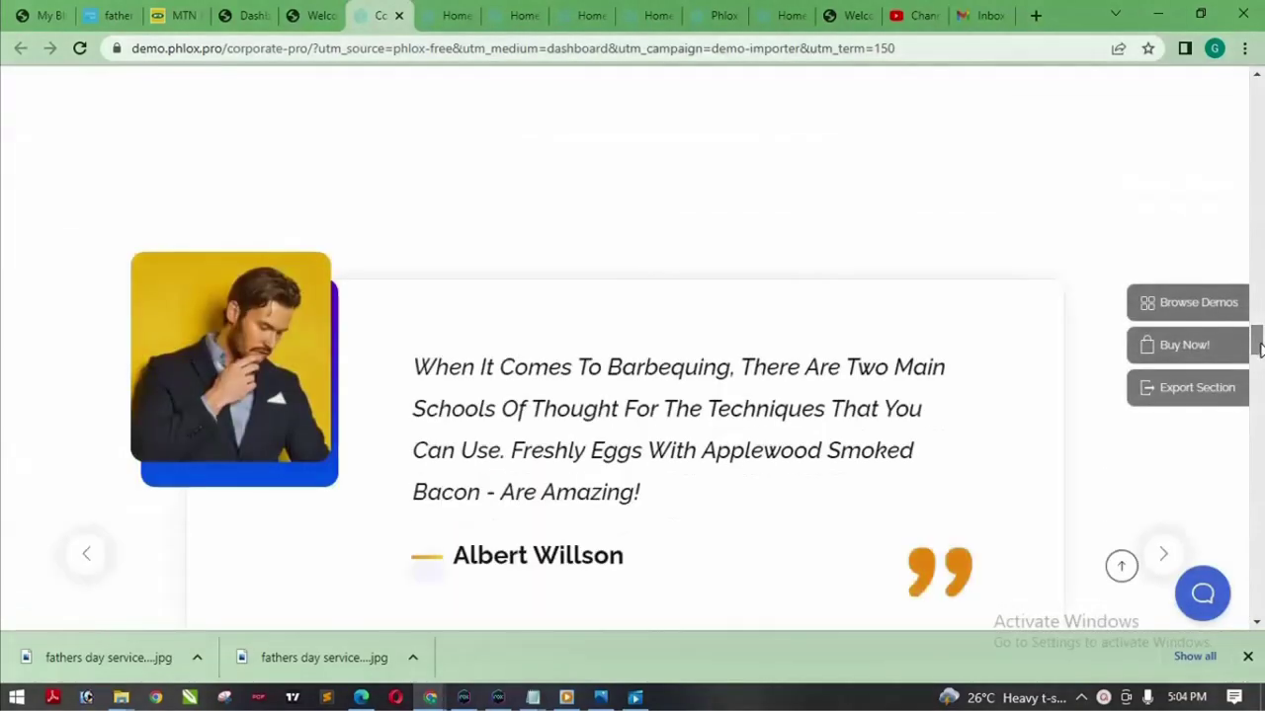
scroll(1258, 347, "up", 5)
scroll(1261, 369, "down", 5)
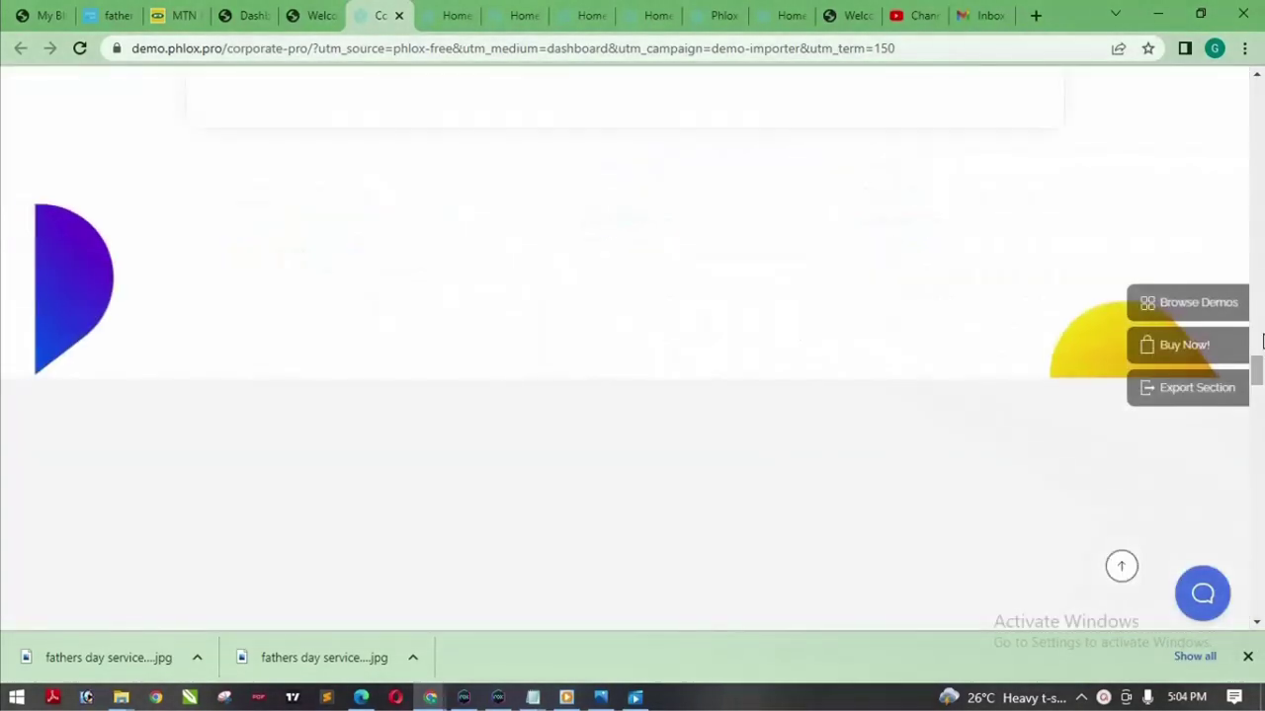
Open the Corporate demo's About page and review it down to the footer
left_click_drag(1261, 368, 1257, 91)
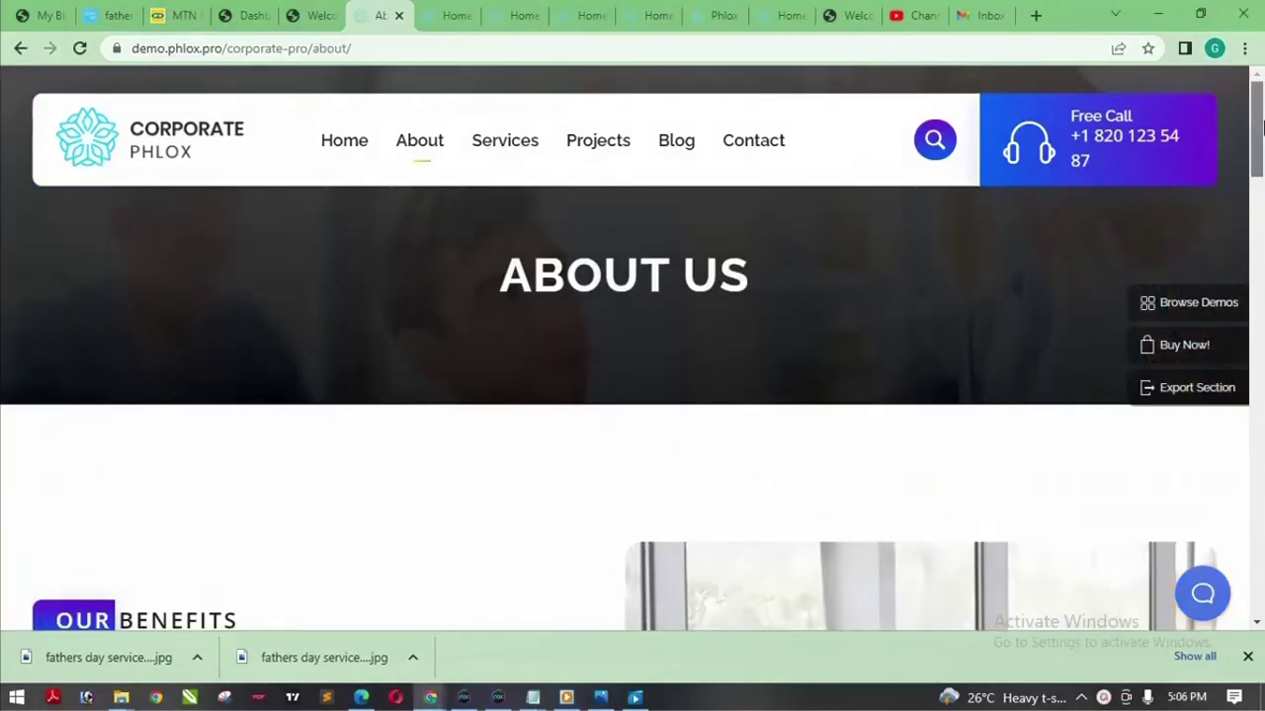
left_click_drag(1261, 120, 1259, 583)
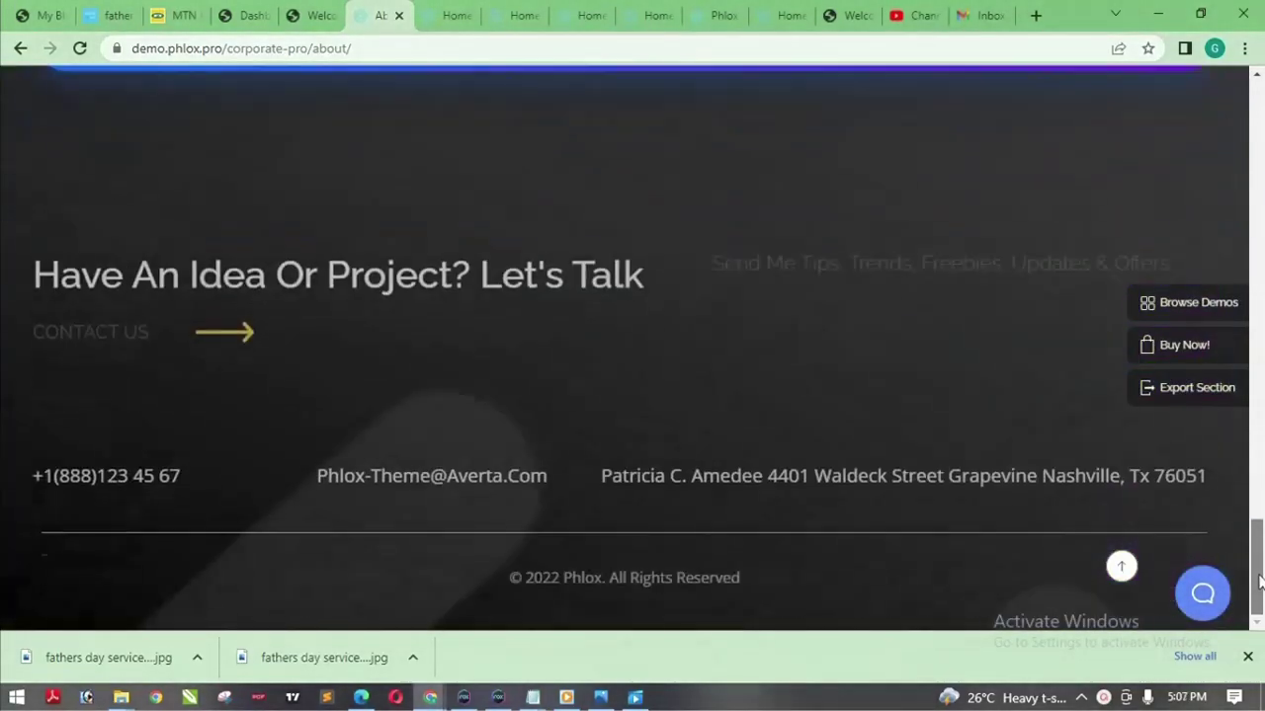
left_click_drag(1256, 502, 1254, 74)
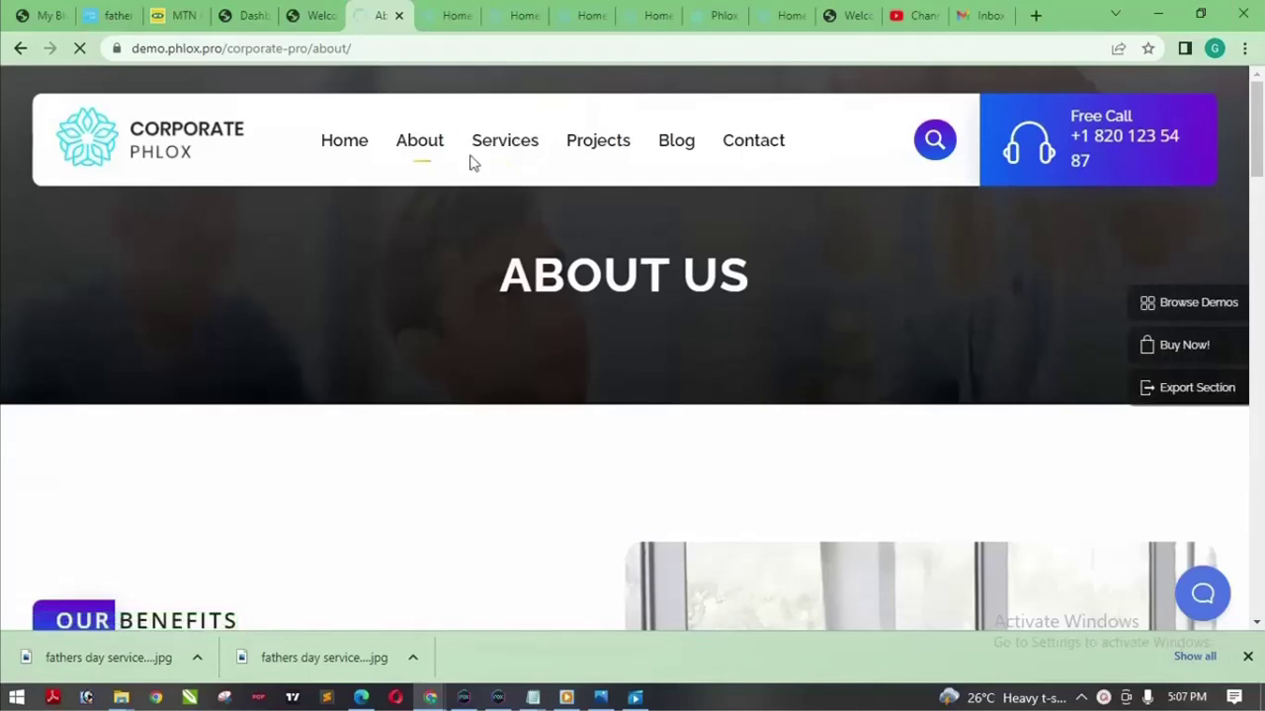
Switch to the Business Solutions demo's preview, examine its home page and close the chat window
left_click(445, 16)
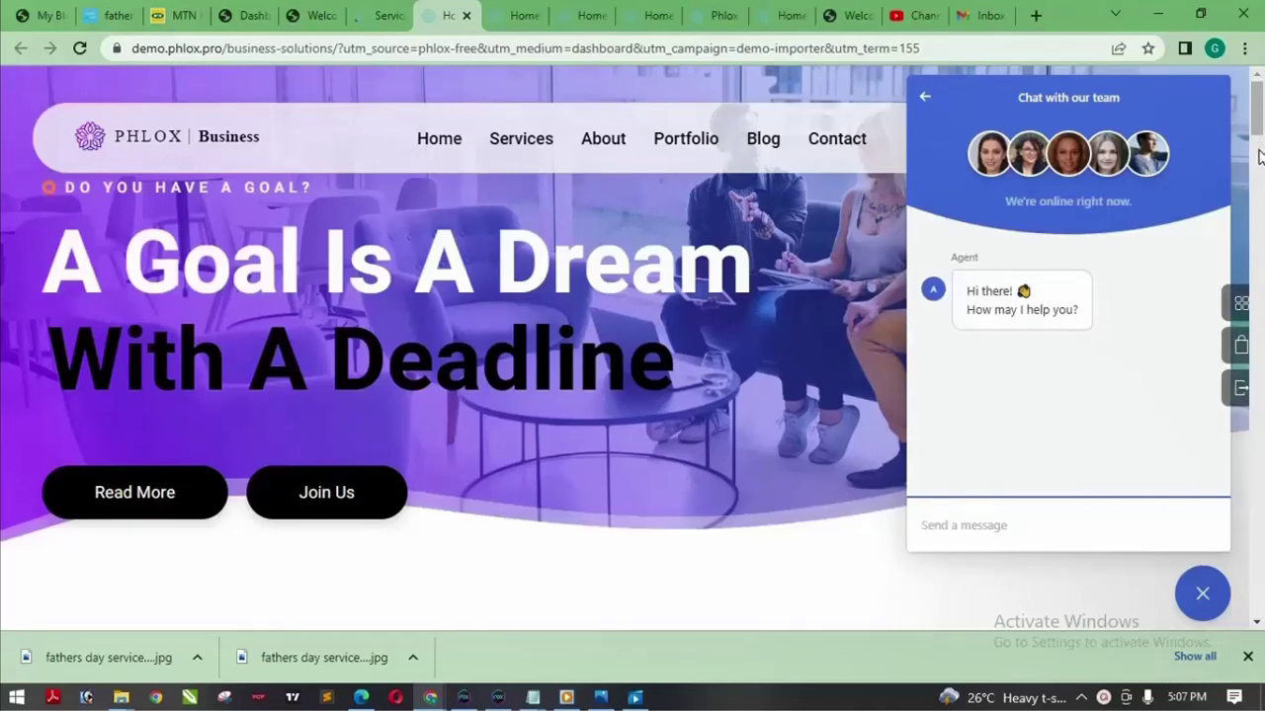
scroll(1259, 155, "down", 3)
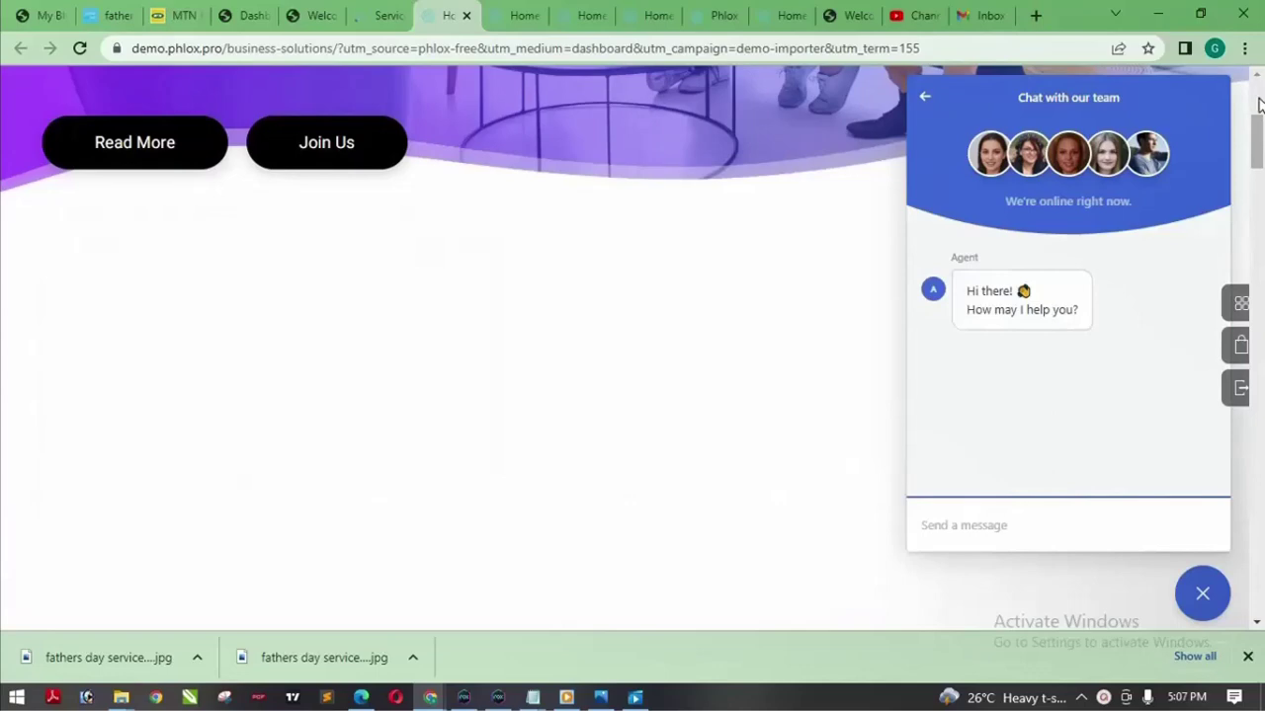
scroll(1258, 123, "down", 5)
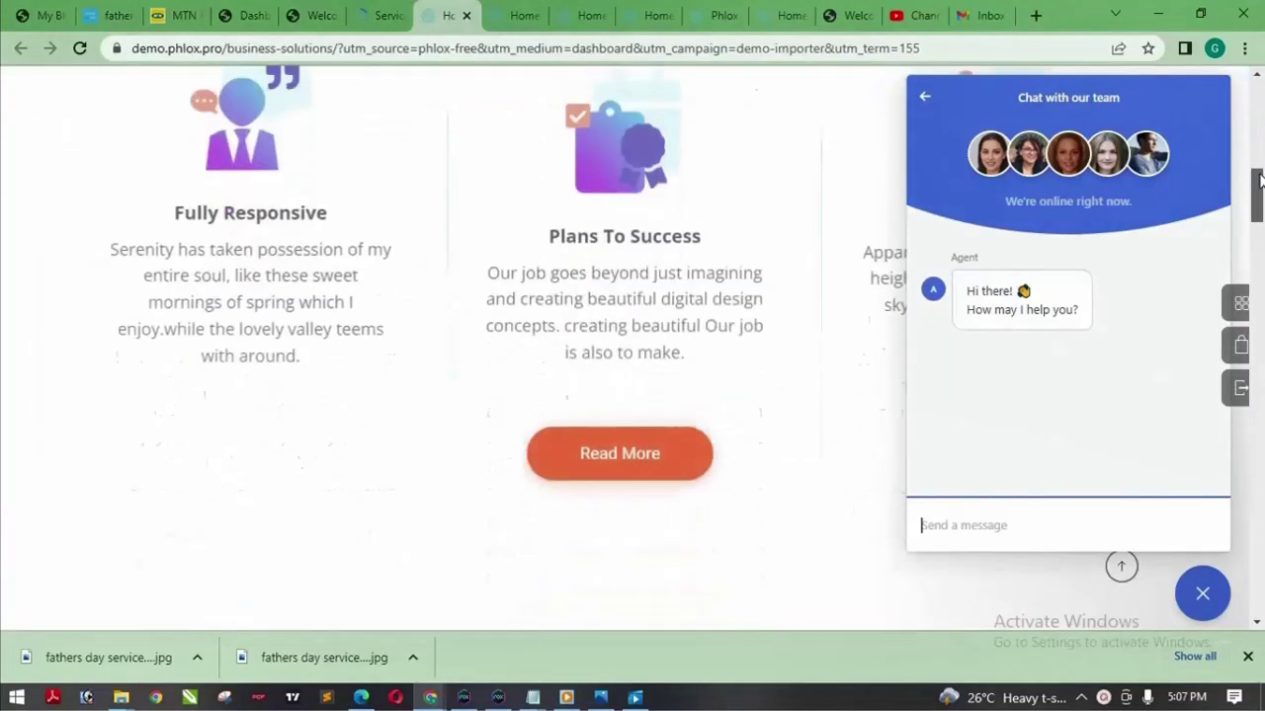
left_click(1202, 594)
left_click_drag(1260, 210, 1258, 94)
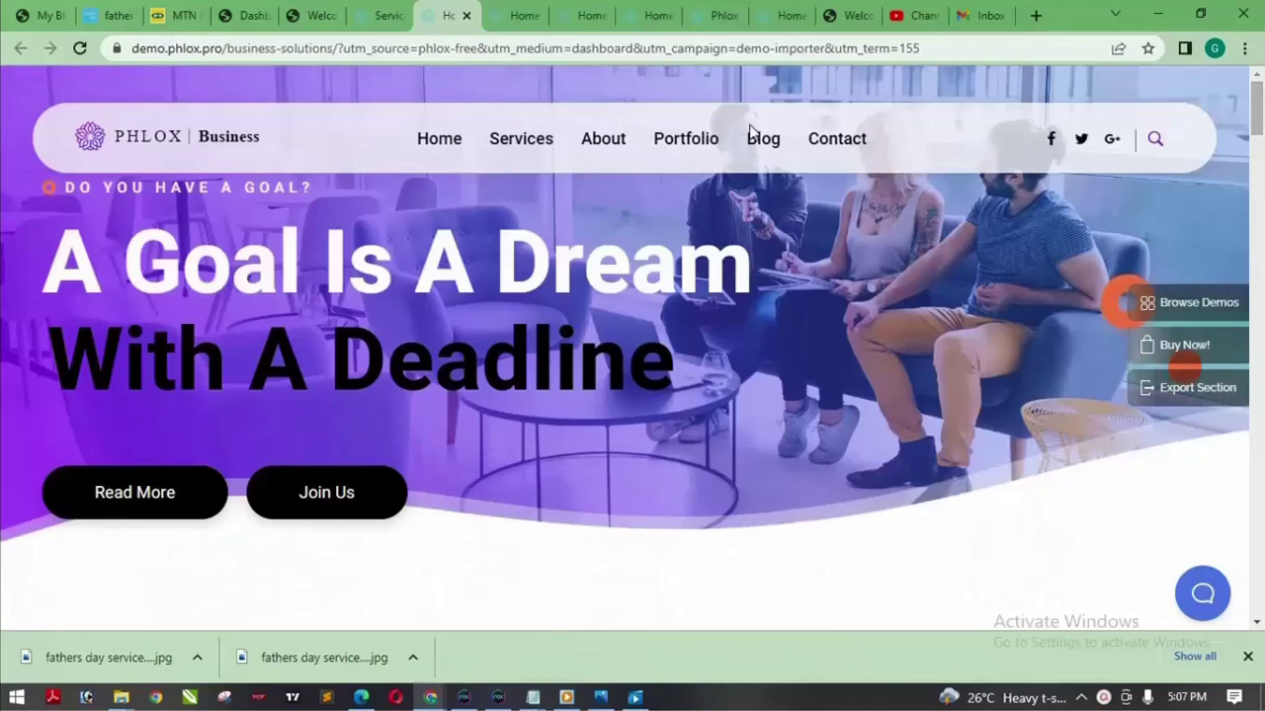
Switch to the general shop demo's preview, close its chat window and examine the home page and Shop By Category list
left_click(517, 18)
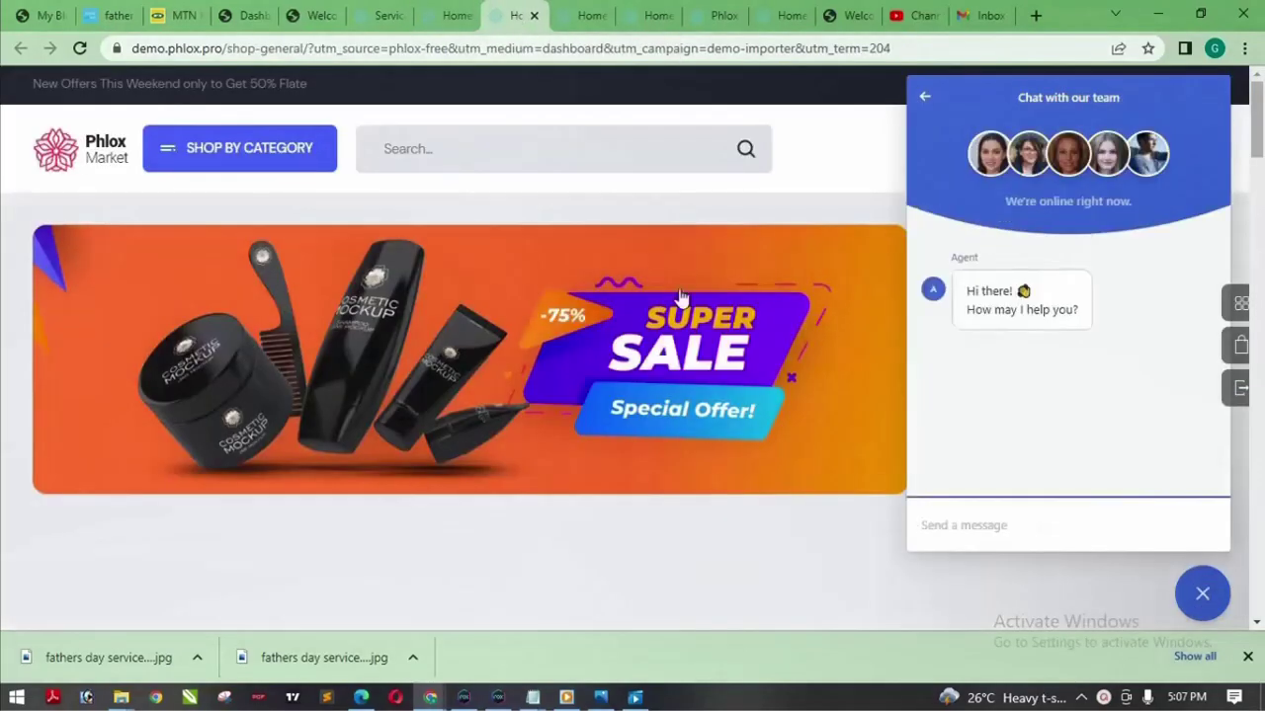
left_click(1202, 596)
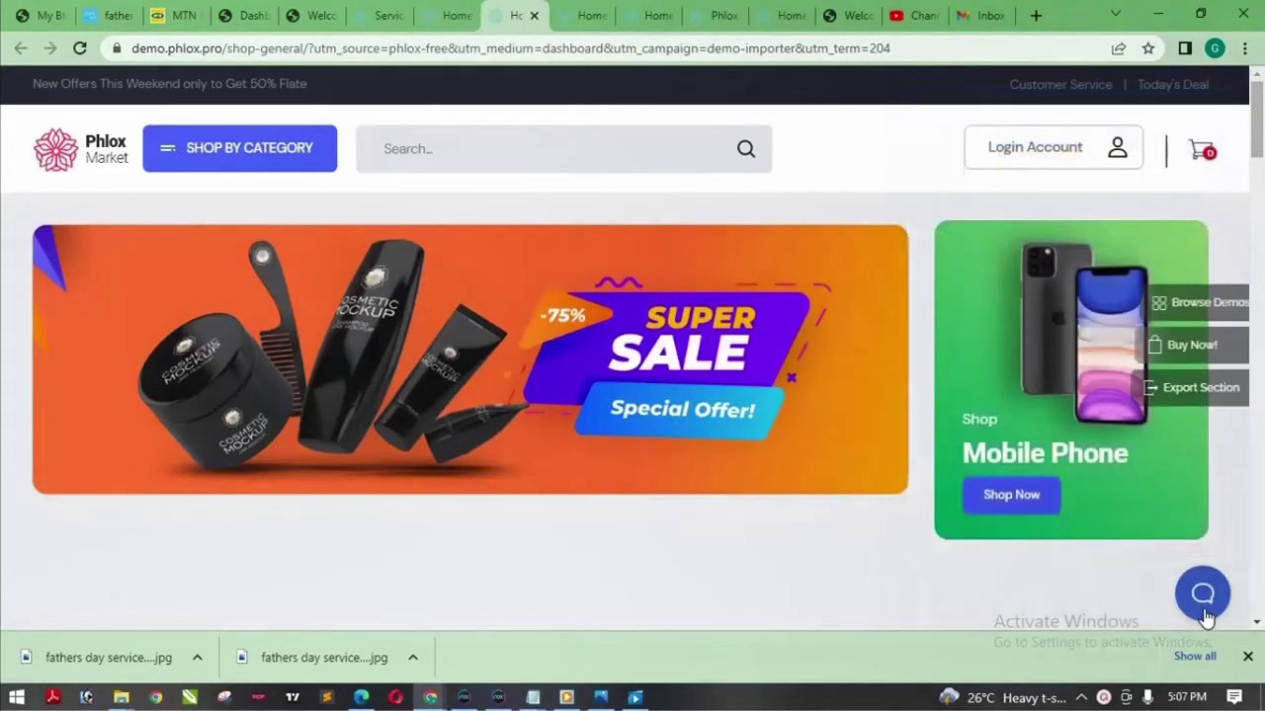
mouse_move(1259, 120)
left_mouse_down()
mouse_move(1260, 217)
mouse_move(1260, 108)
mouse_move(1259, 593)
mouse_move(1260, 119)
left_mouse_up()
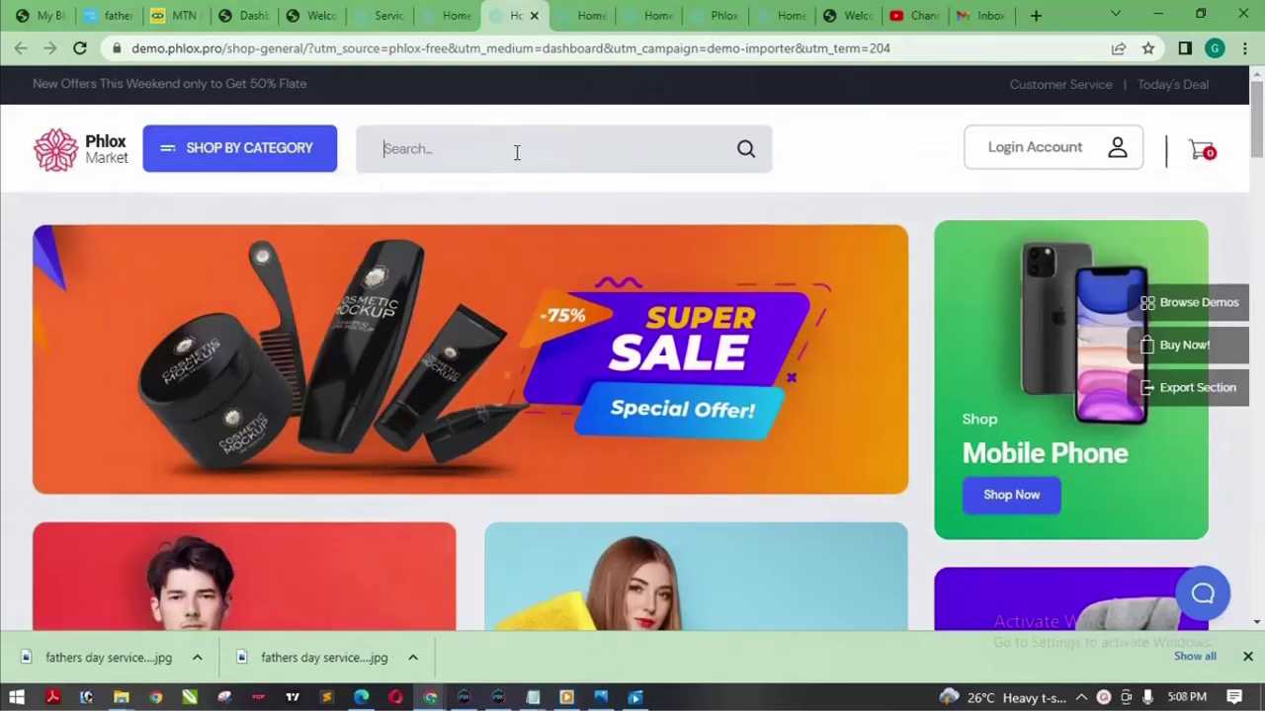
left_click(206, 155)
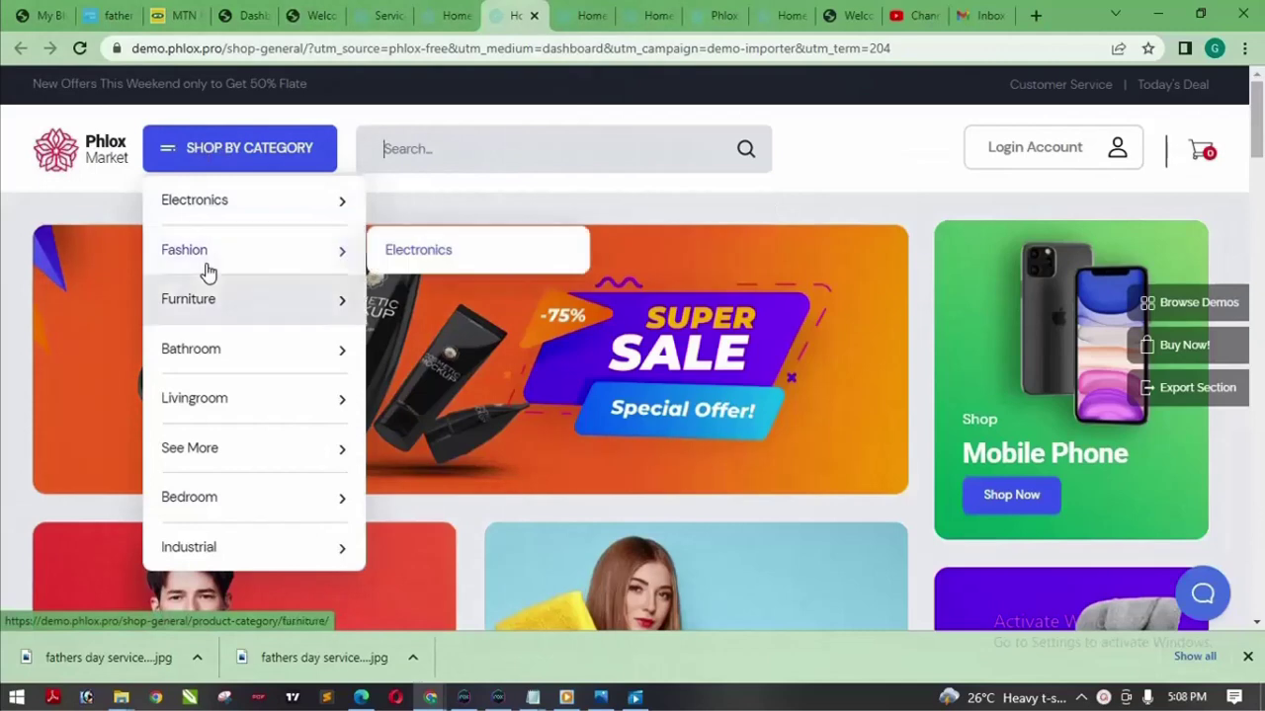
Switch to the Phlox Furniture shop demo's preview, close its chat window and examine the home page
left_click(581, 17)
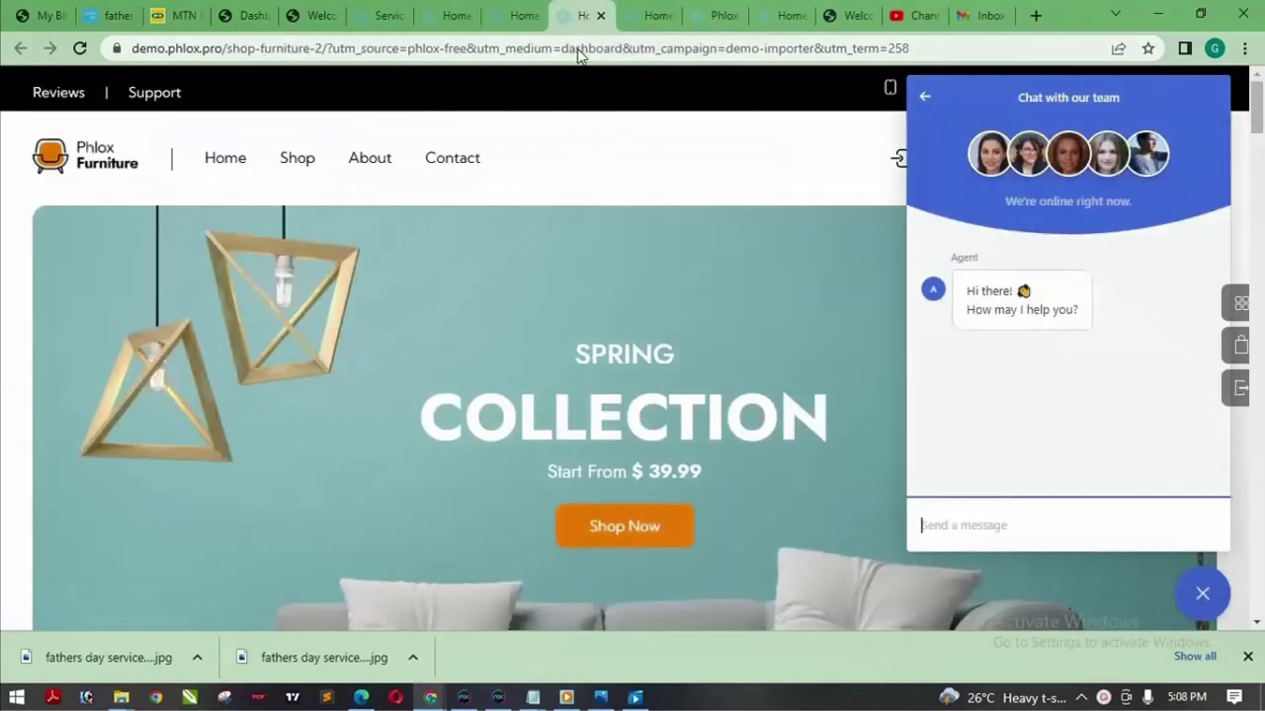
left_click(1202, 596)
left_click_drag(1259, 126, 1257, 84)
Switch to the Grocery shop demo's preview, close its chat window and examine the home page down to Deal Of the day
left_click(637, 25)
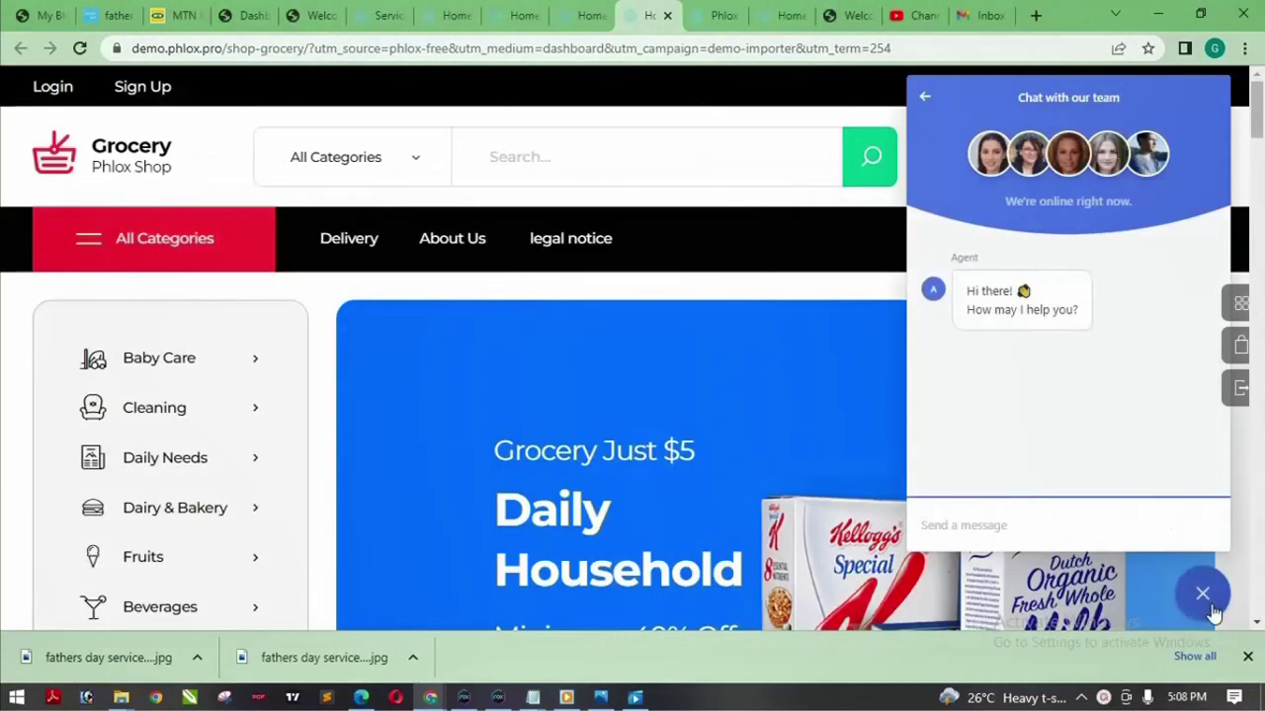
left_click(1202, 594)
left_click_drag(1261, 117, 1250, 281)
left_click_drag(1254, 192, 1258, 119)
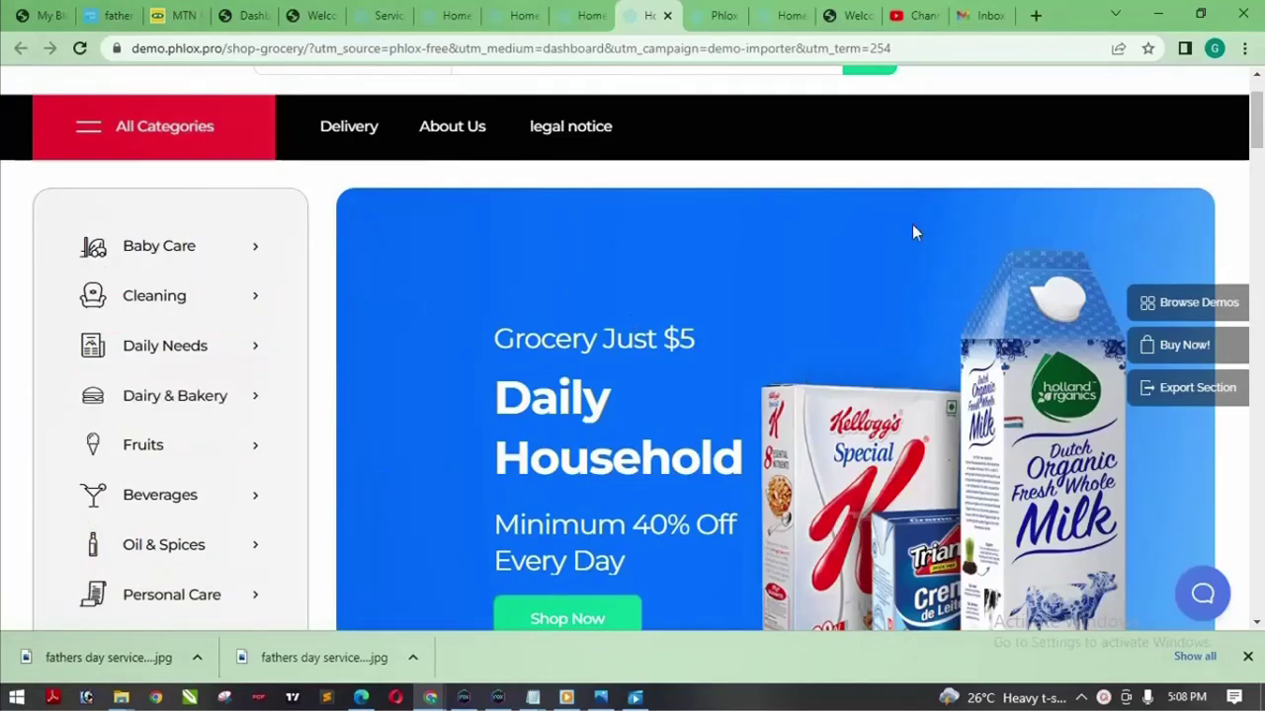
mouse_move(1260, 117)
left_mouse_down()
mouse_move(1261, 154)
mouse_move(1261, 133)
left_mouse_up()
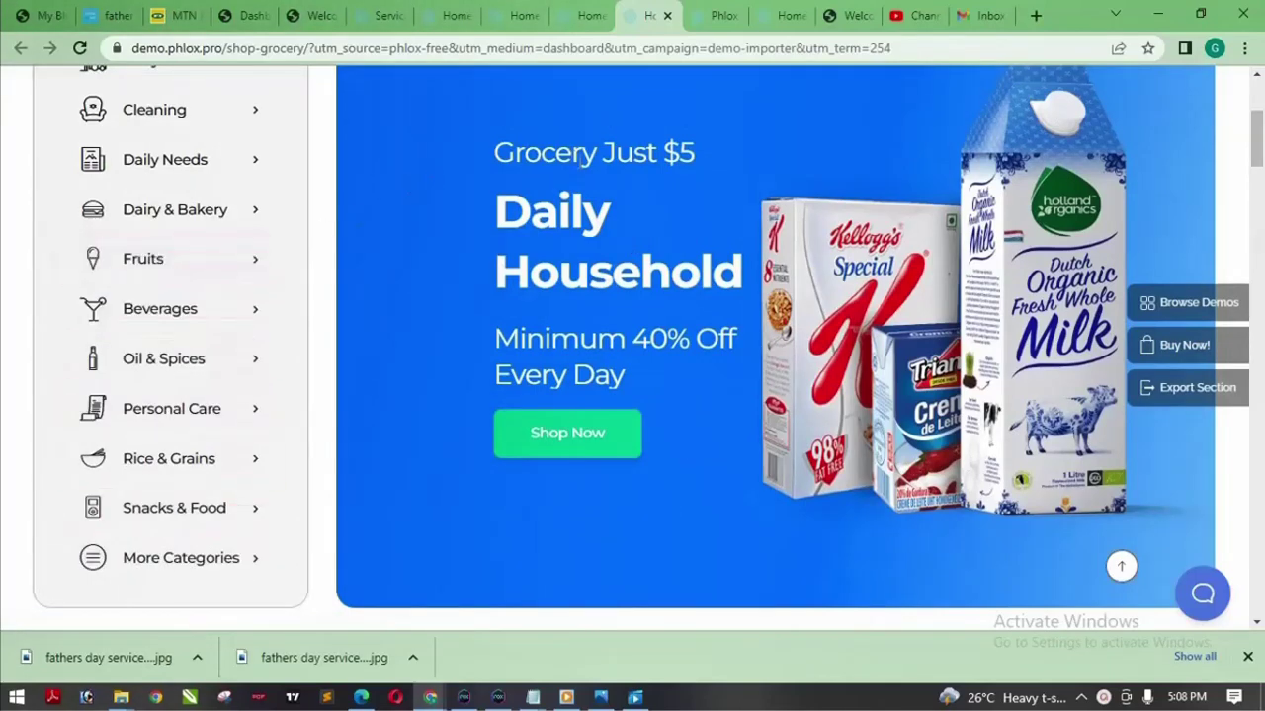
mouse_move(1260, 144)
left_mouse_down()
mouse_move(1261, 123)
mouse_move(1260, 138)
left_mouse_up()
left_click_drag(1257, 148, 1258, 203)
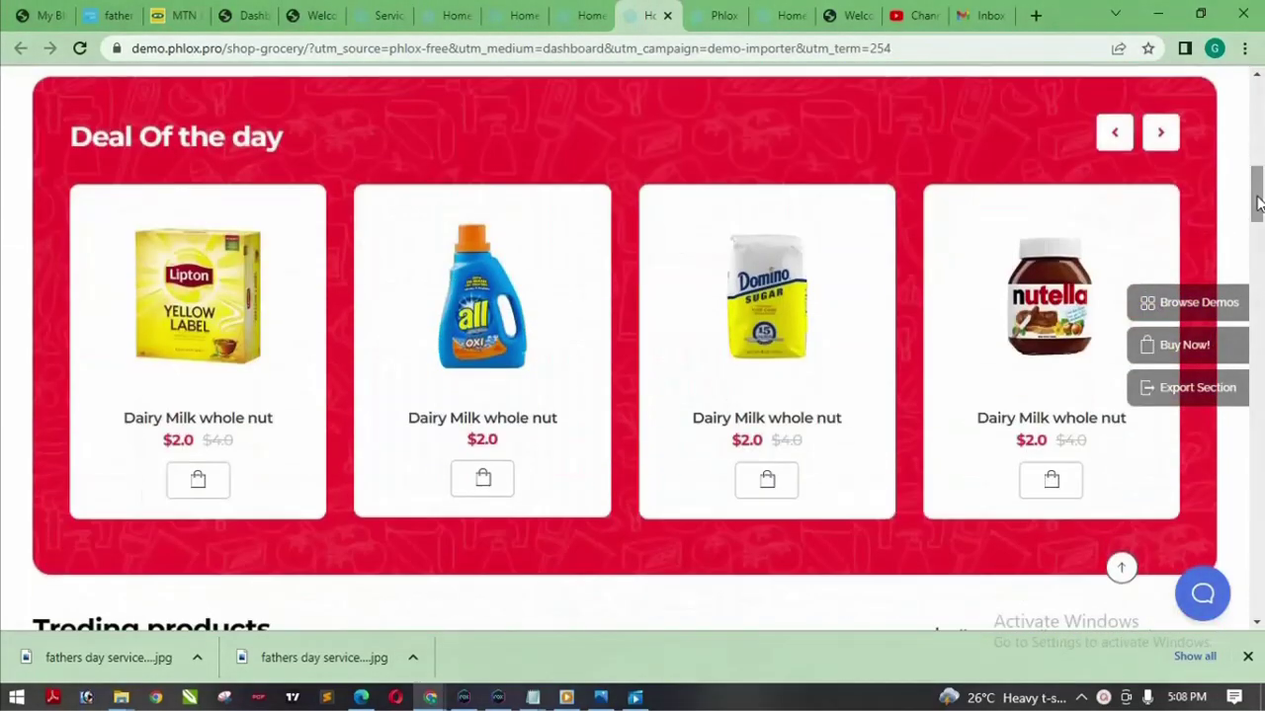
Switch to the Bitcoin demo's preview, close its chat window and examine the home page
left_click(724, 16)
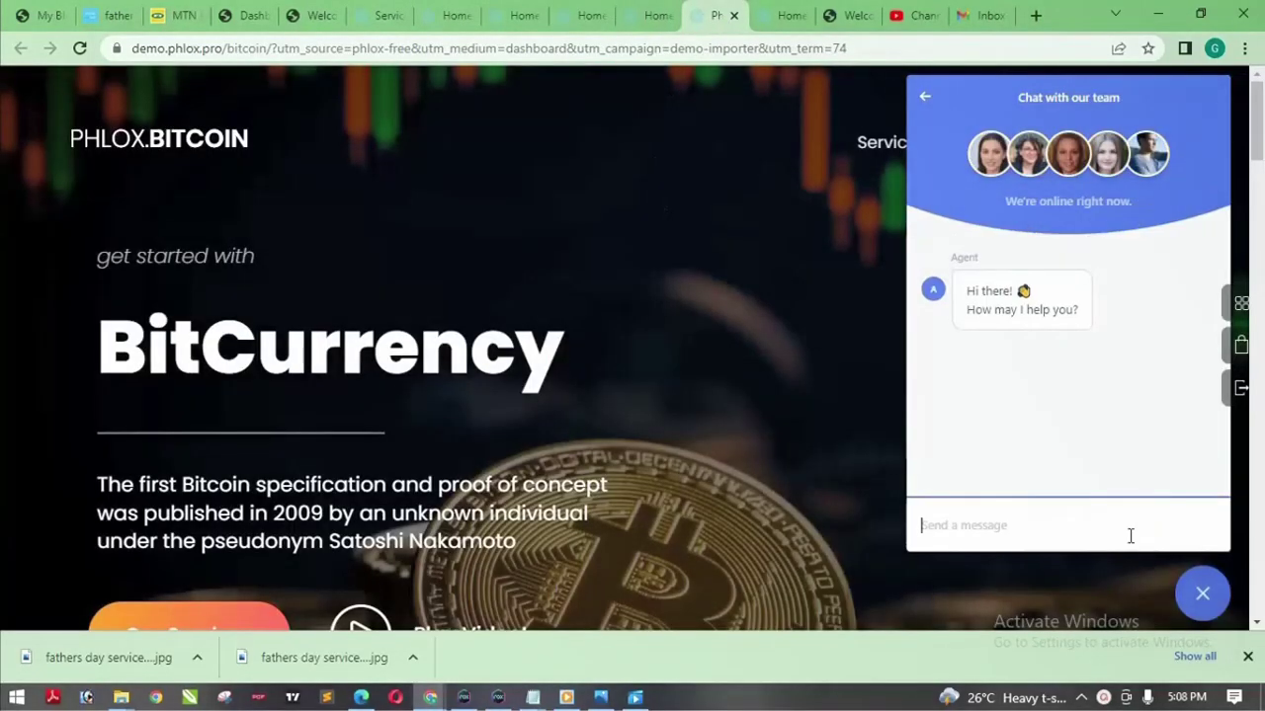
left_click(1200, 595)
mouse_move(1258, 118)
left_mouse_down()
mouse_move(1259, 604)
mouse_move(1258, 105)
left_mouse_up()
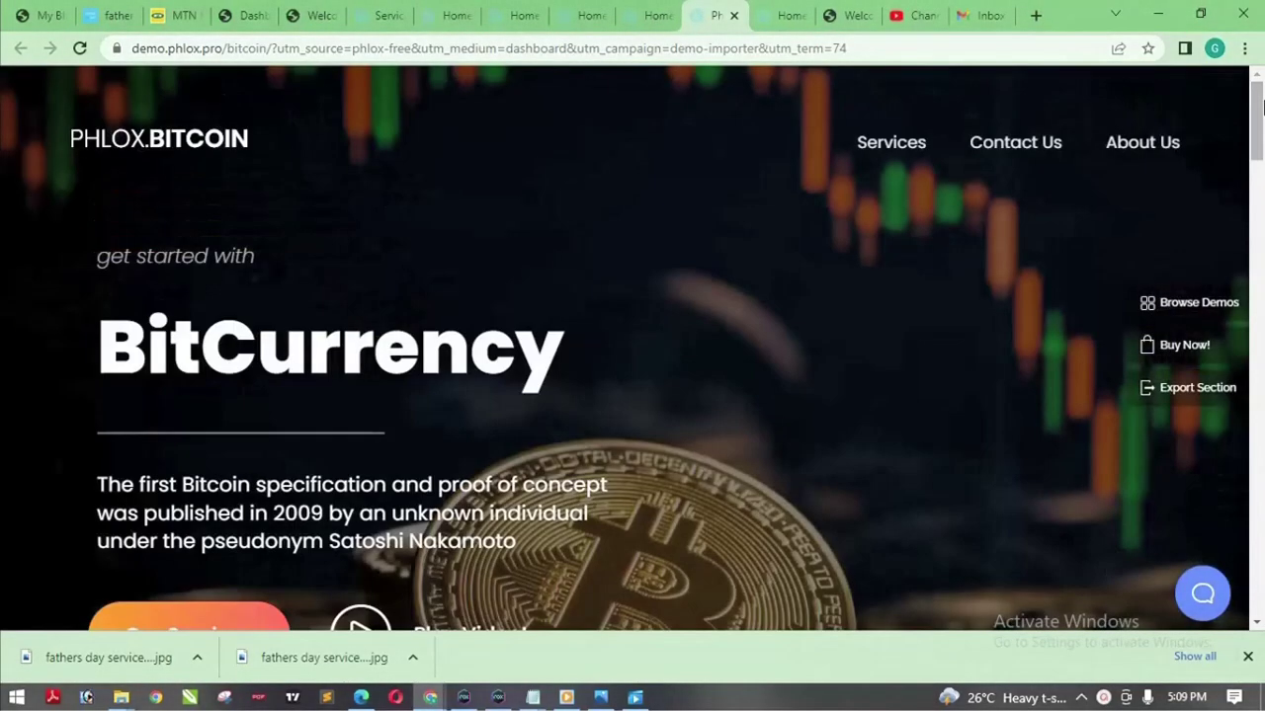
Switch to the Phlox Currency demo's preview, close its chat window and examine the page down to the Cryptocurrency Calculator
left_click(793, 15)
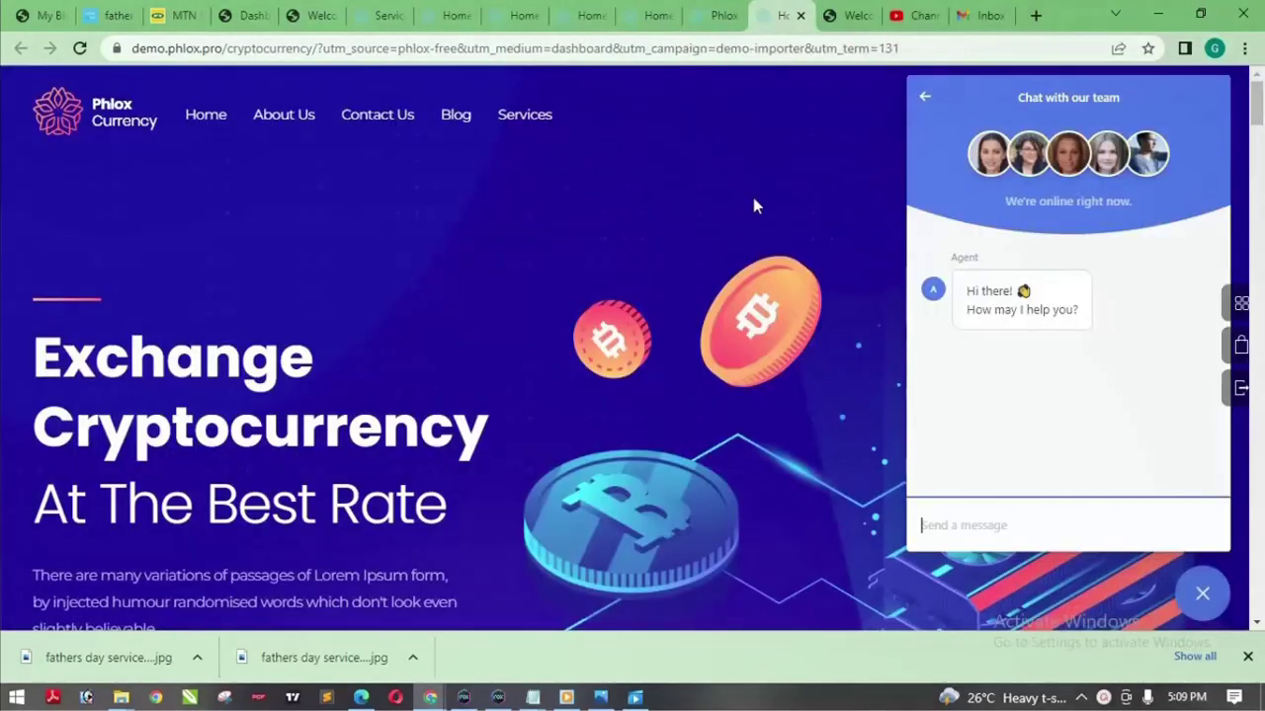
left_click(1202, 594)
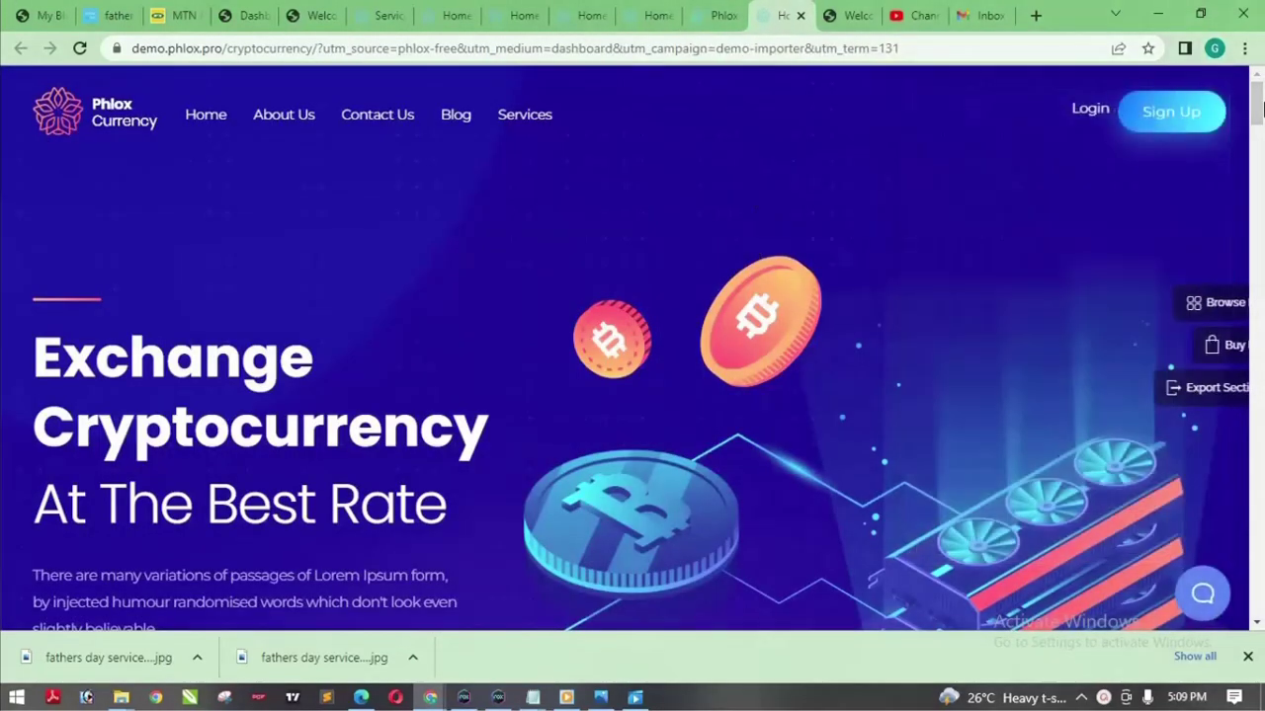
left_click_drag(1258, 112, 1258, 178)
Try out the second currency selector of the Cryptocurrency Calculator and return to the start of the page
left_click(1060, 252)
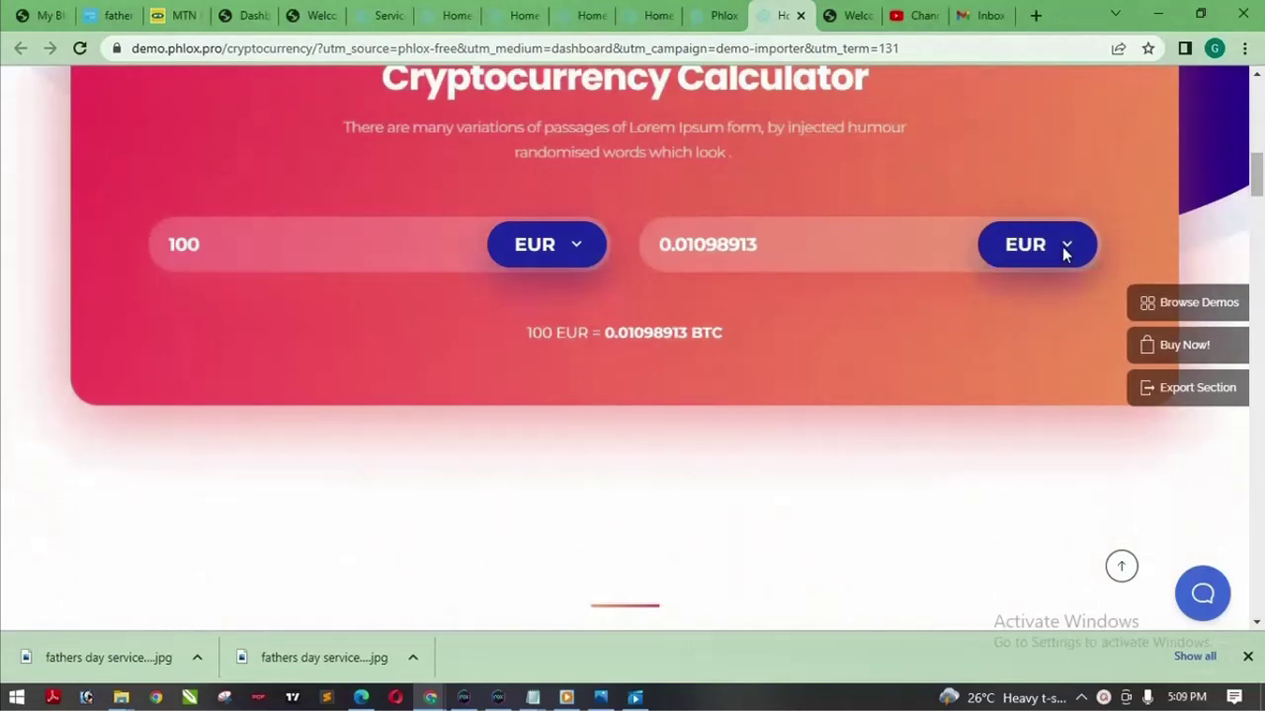
left_click(1062, 246)
left_click(1038, 324)
left_click_drag(1258, 181, 1262, 35)
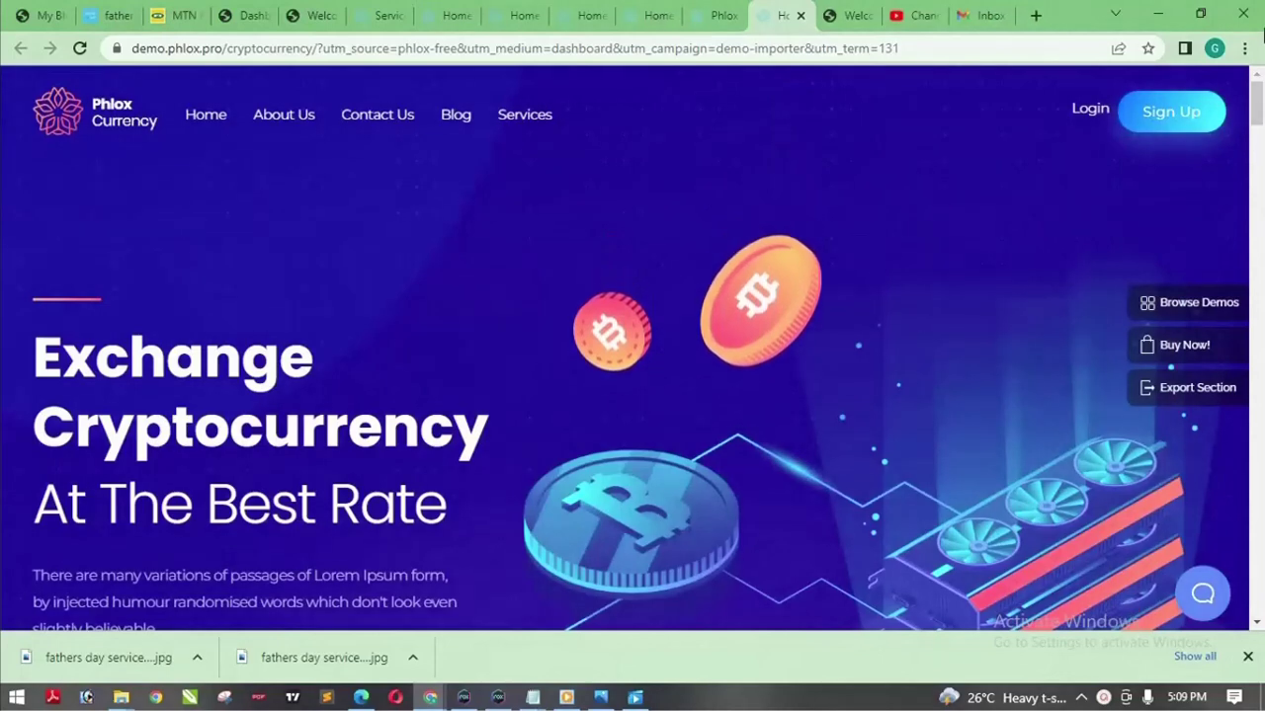
Return to the demo importer and start importing the Retail Shop demo, including the installation of its required plugins
left_click(387, 15)
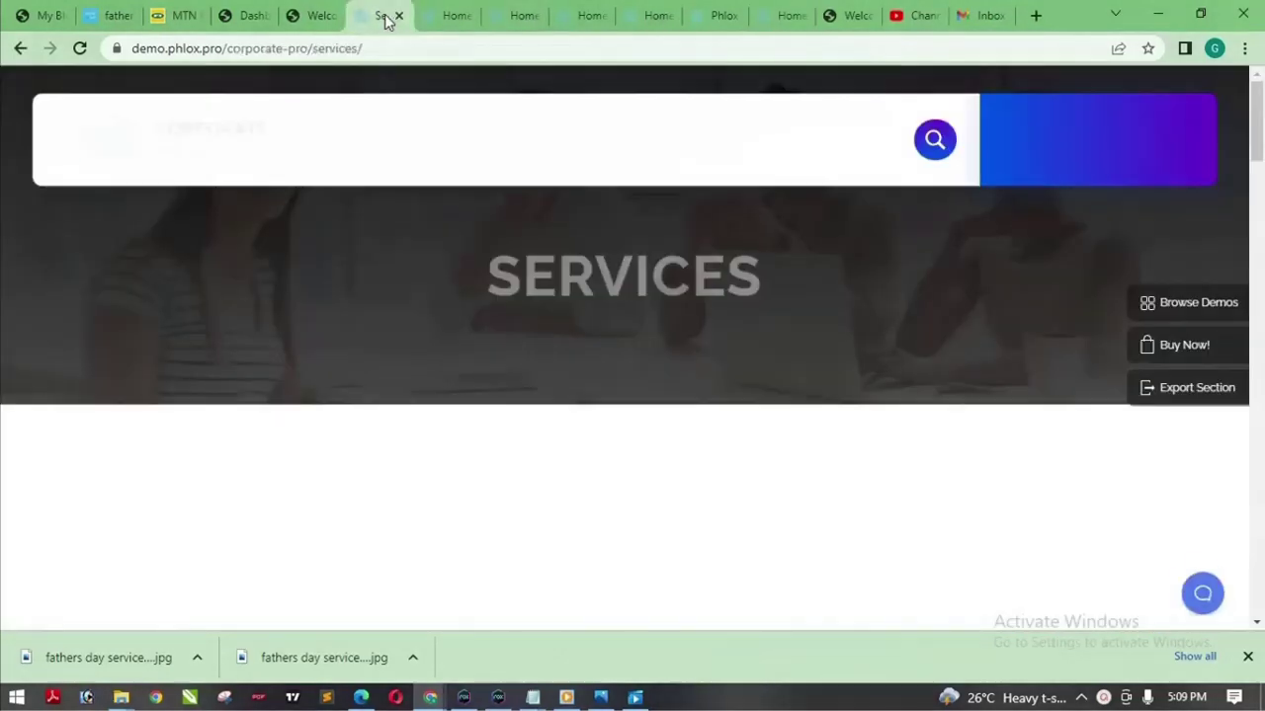
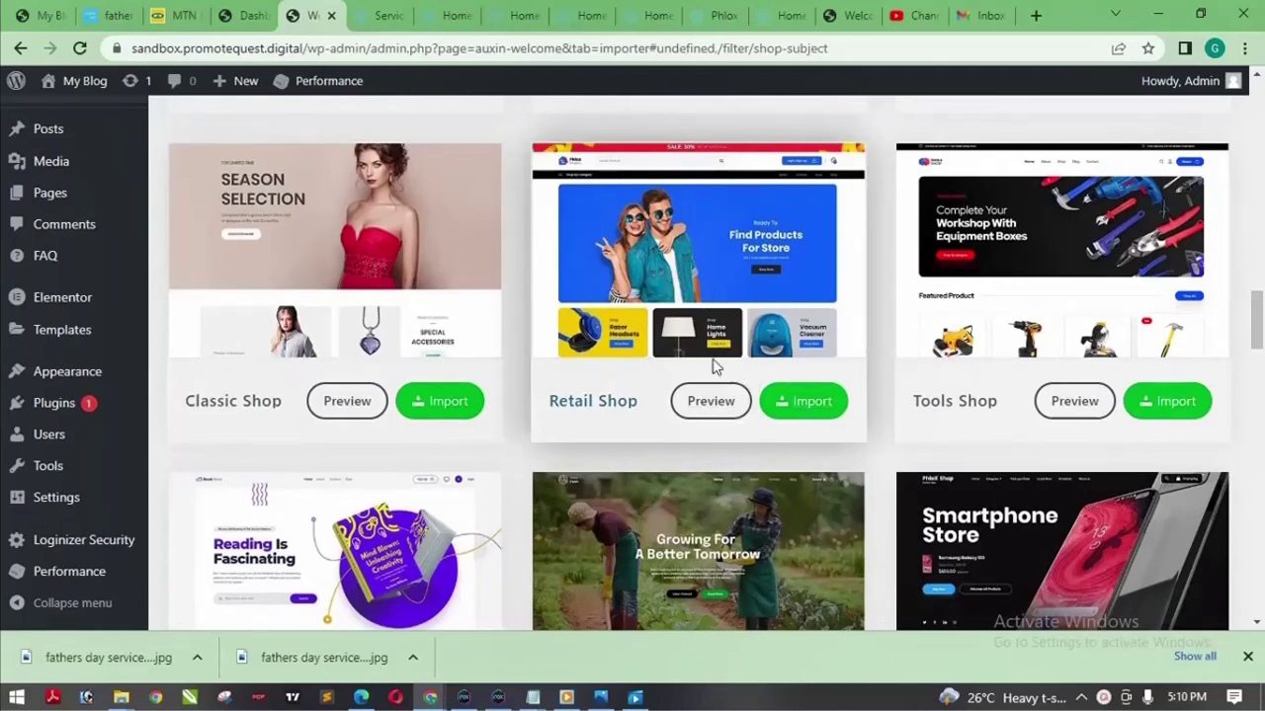
left_click(801, 408)
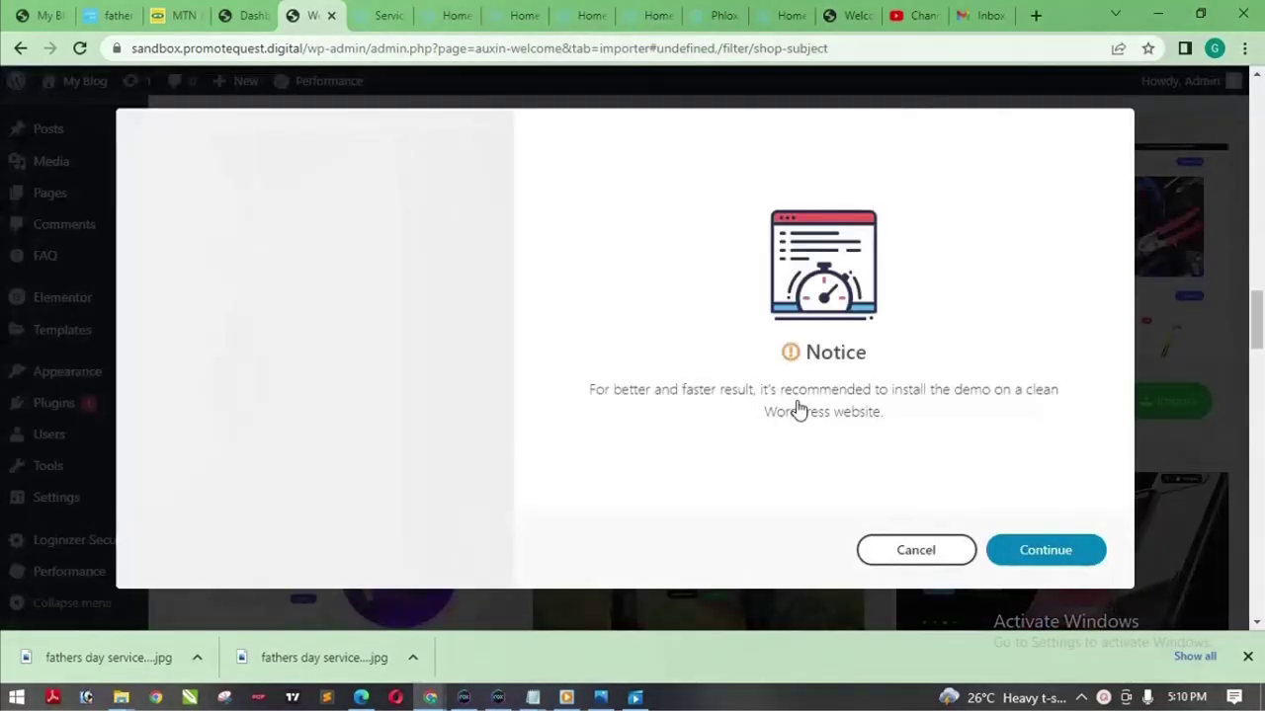
left_click(1049, 561)
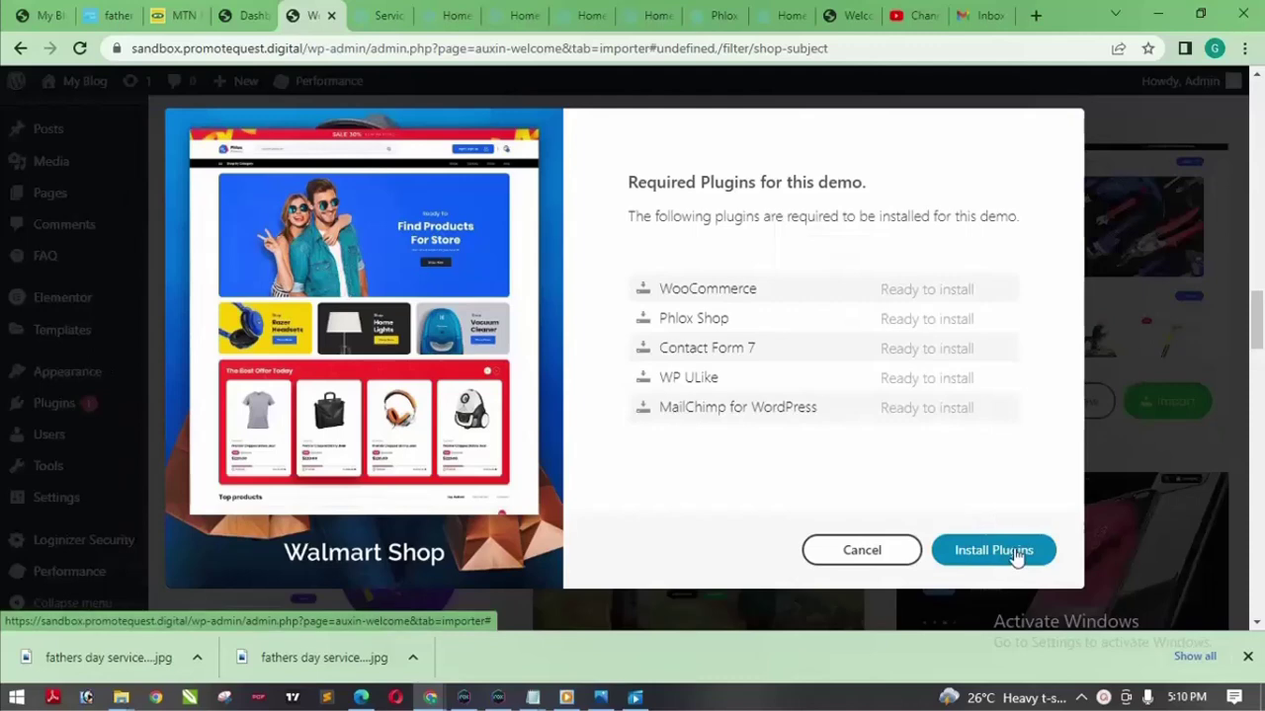
left_click(1016, 555)
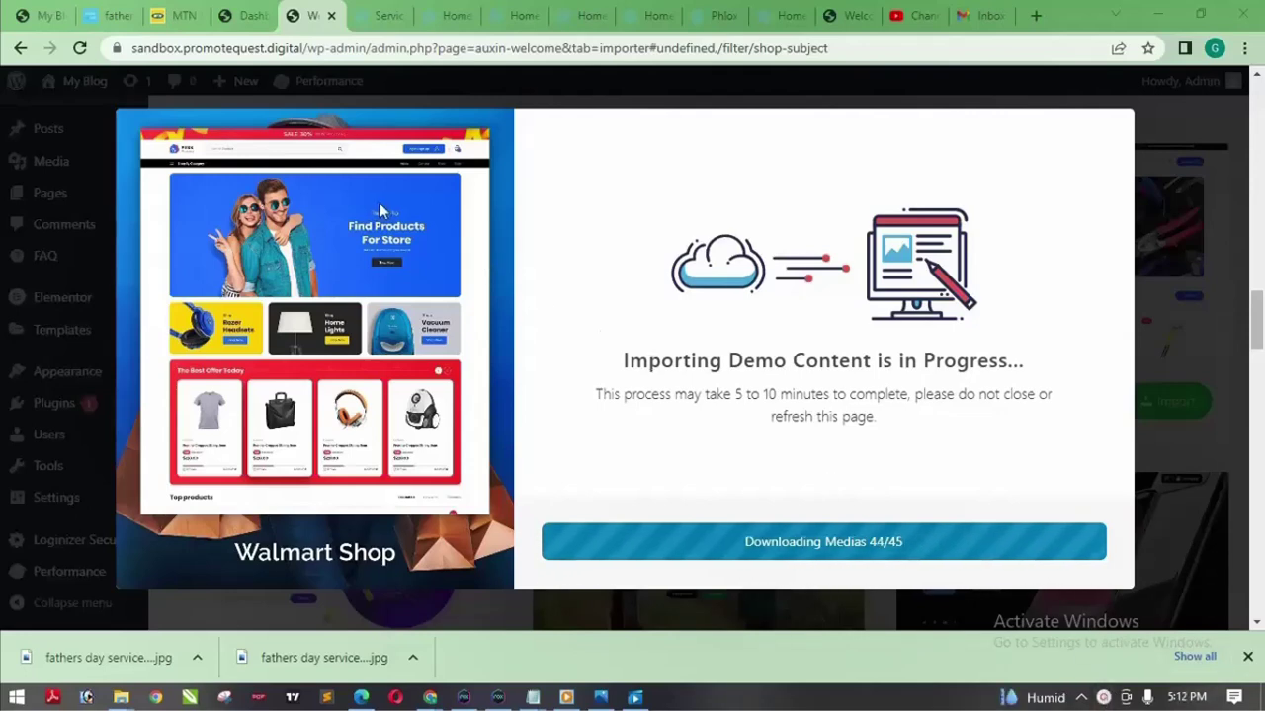
Open the site's front page from the WordPress dashboard in a new browser tab and view it
left_click(249, 14)
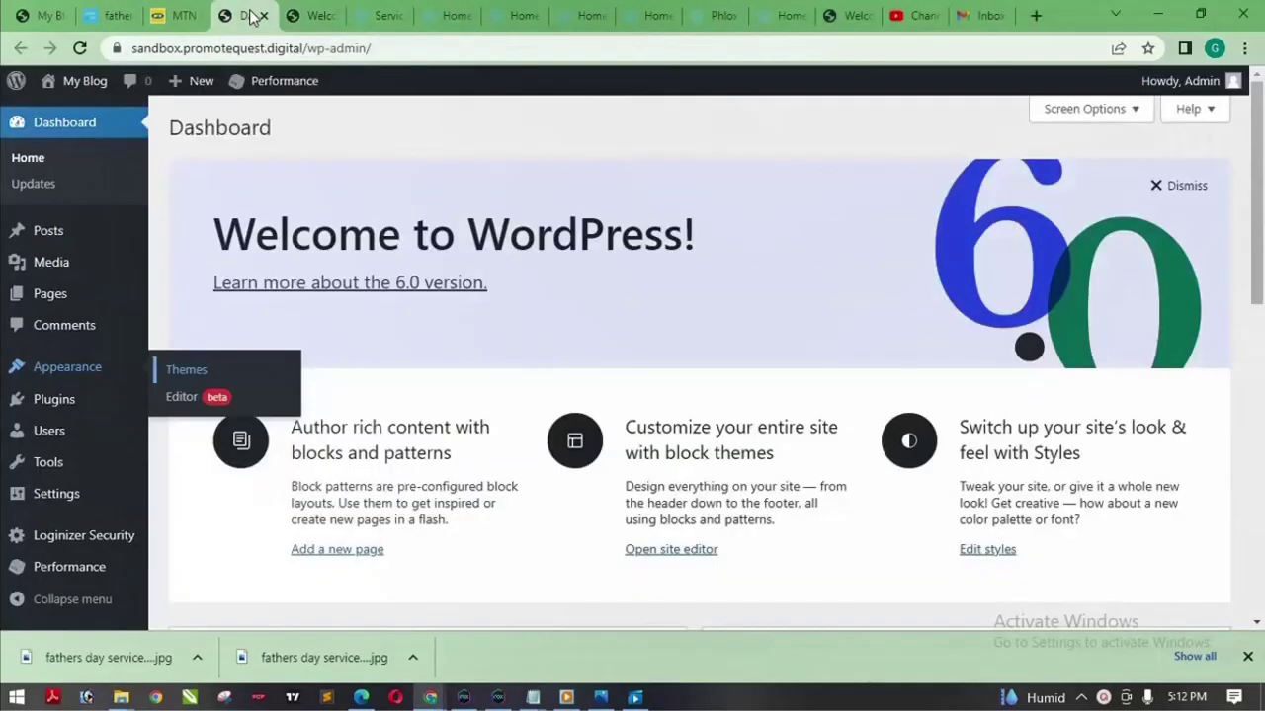
mouse_move(87, 81)
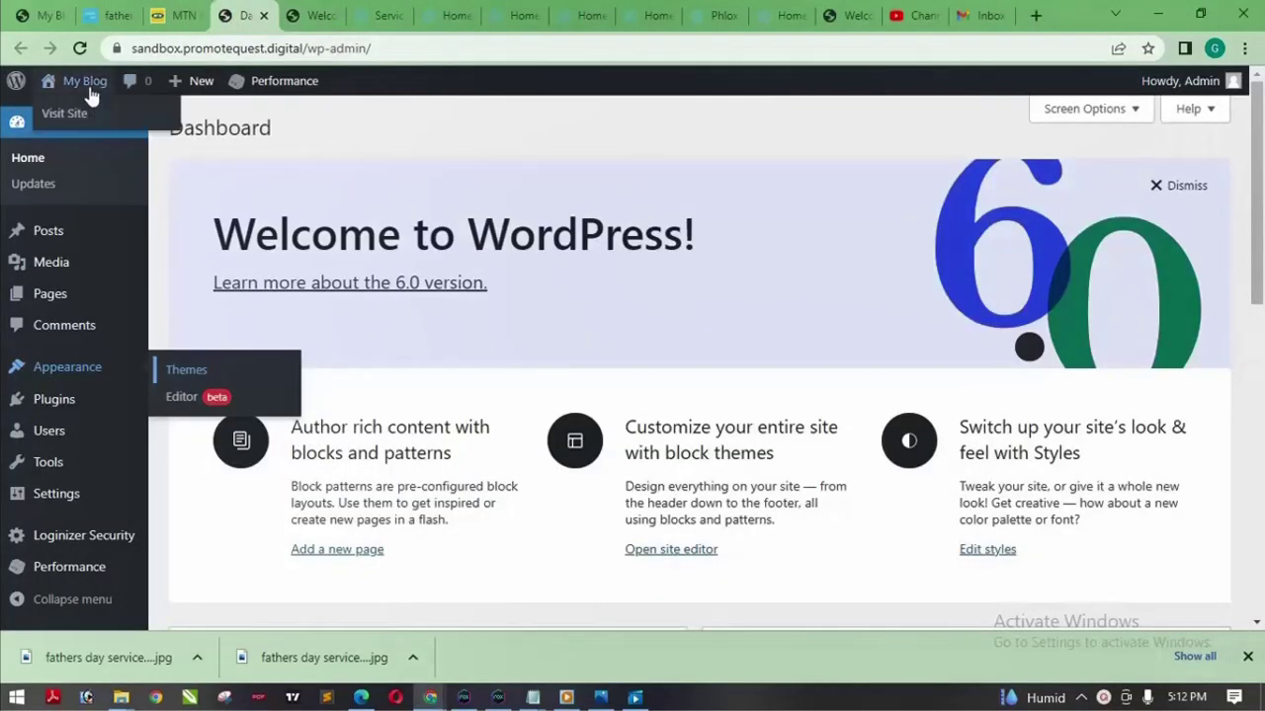
right_click(87, 115)
left_click(129, 124)
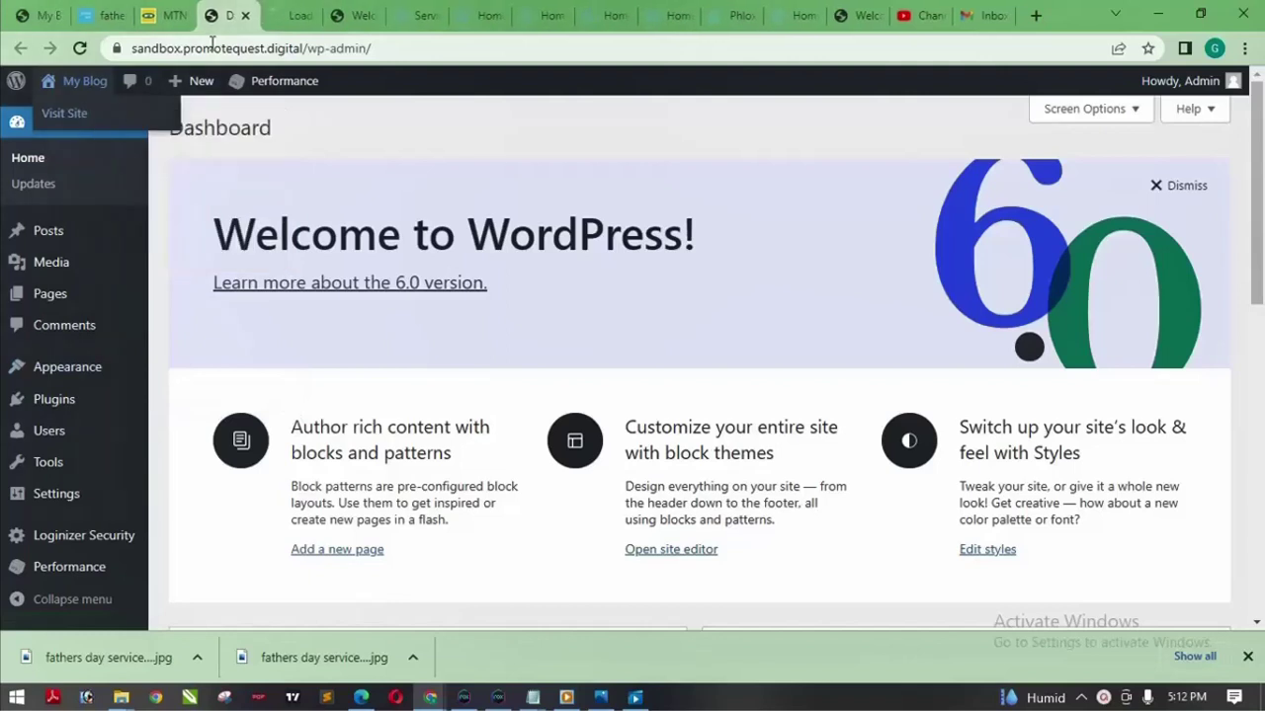
left_click(275, 18)
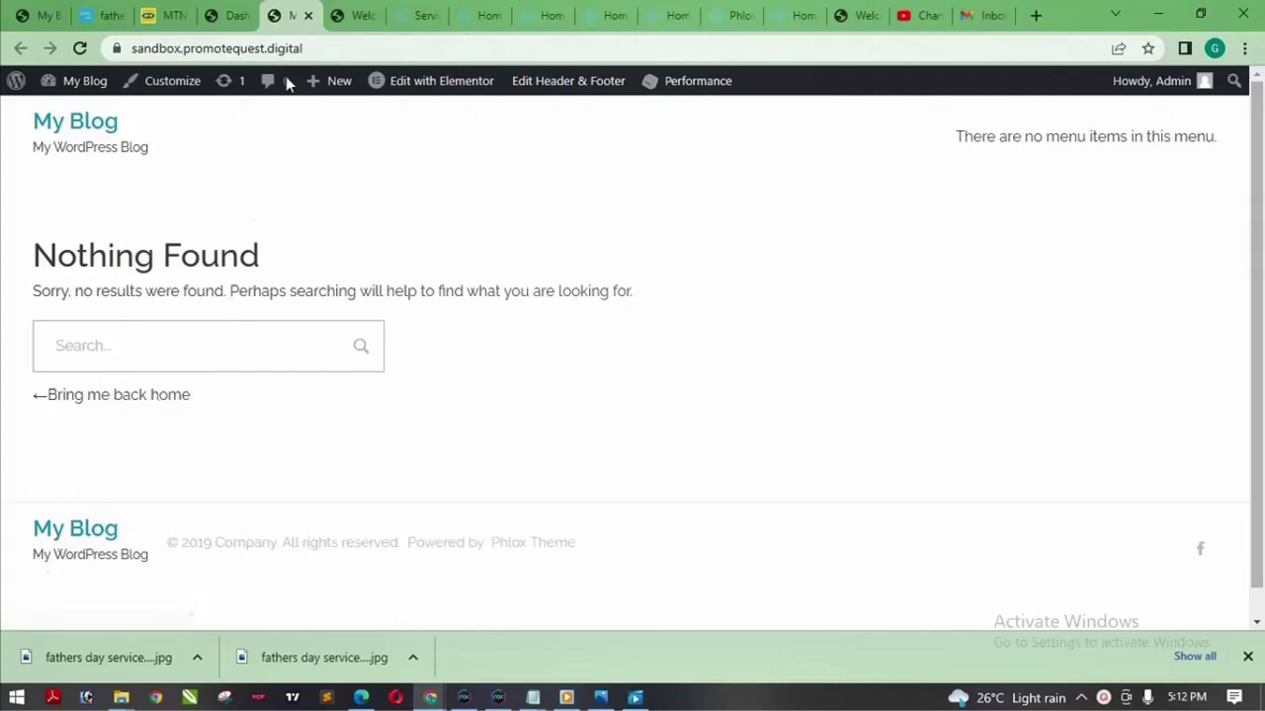
Check the progress of the demo import and compare it with the site's current front page
left_click(339, 14)
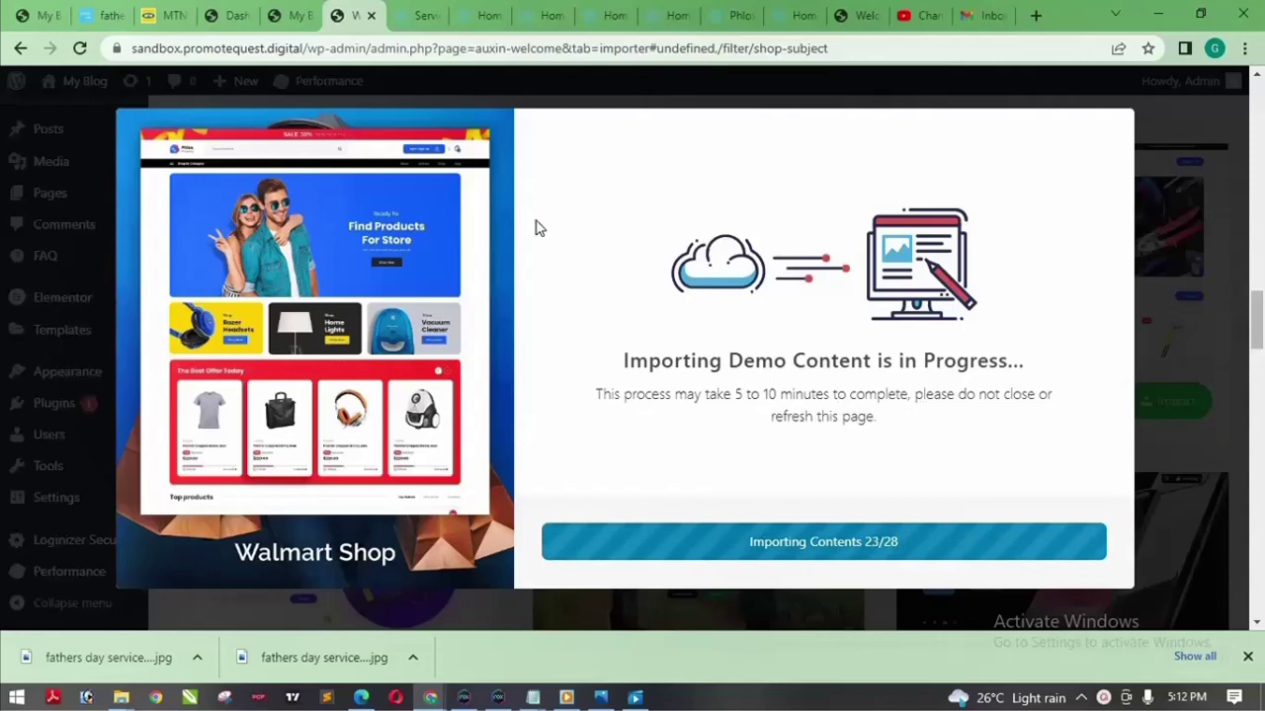
left_click(281, 17)
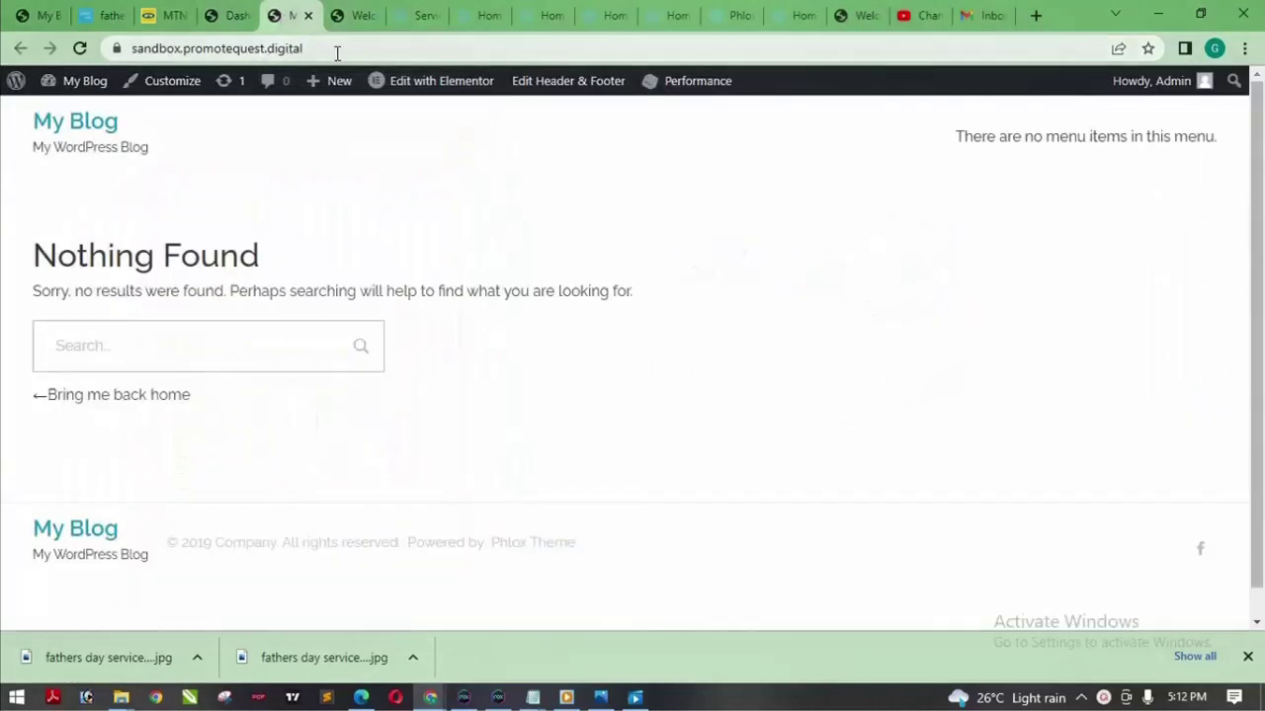
left_click(354, 16)
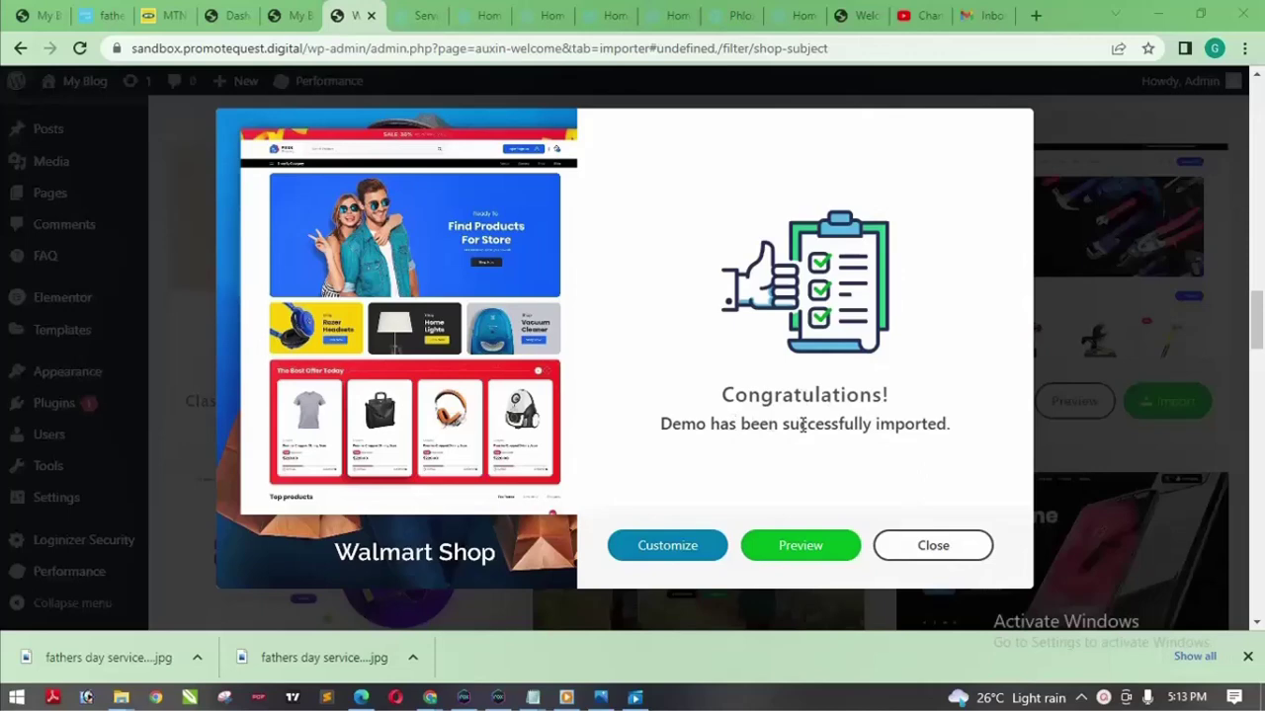
Open the preview of the imported demo and reload the site's front page in its own tab
left_click(803, 546)
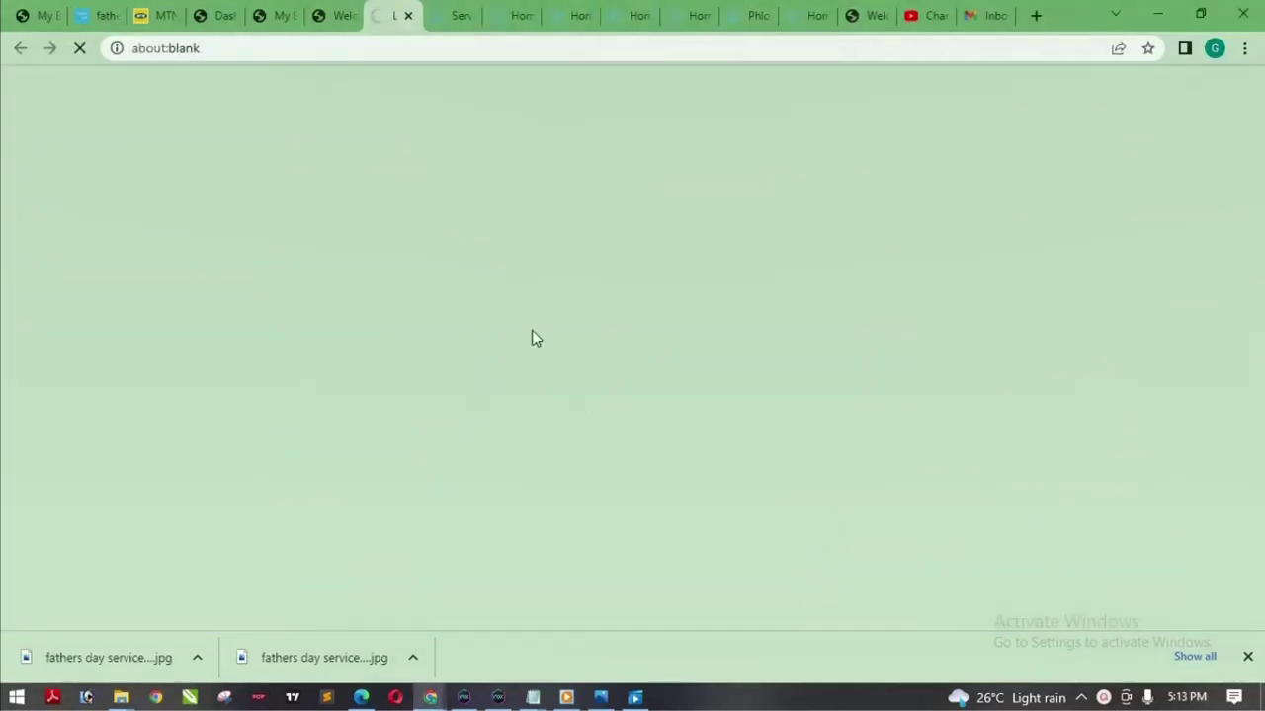
left_click(339, 19)
left_click(281, 17)
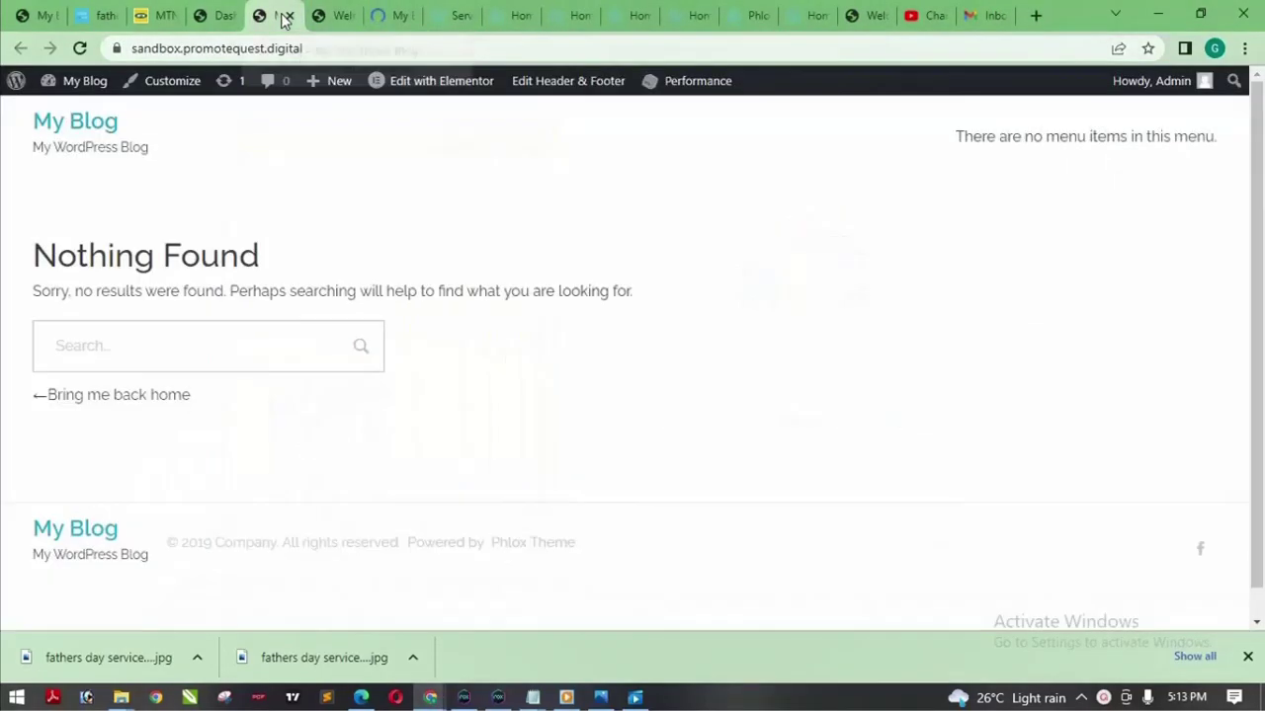
left_click(320, 49)
key("Return")
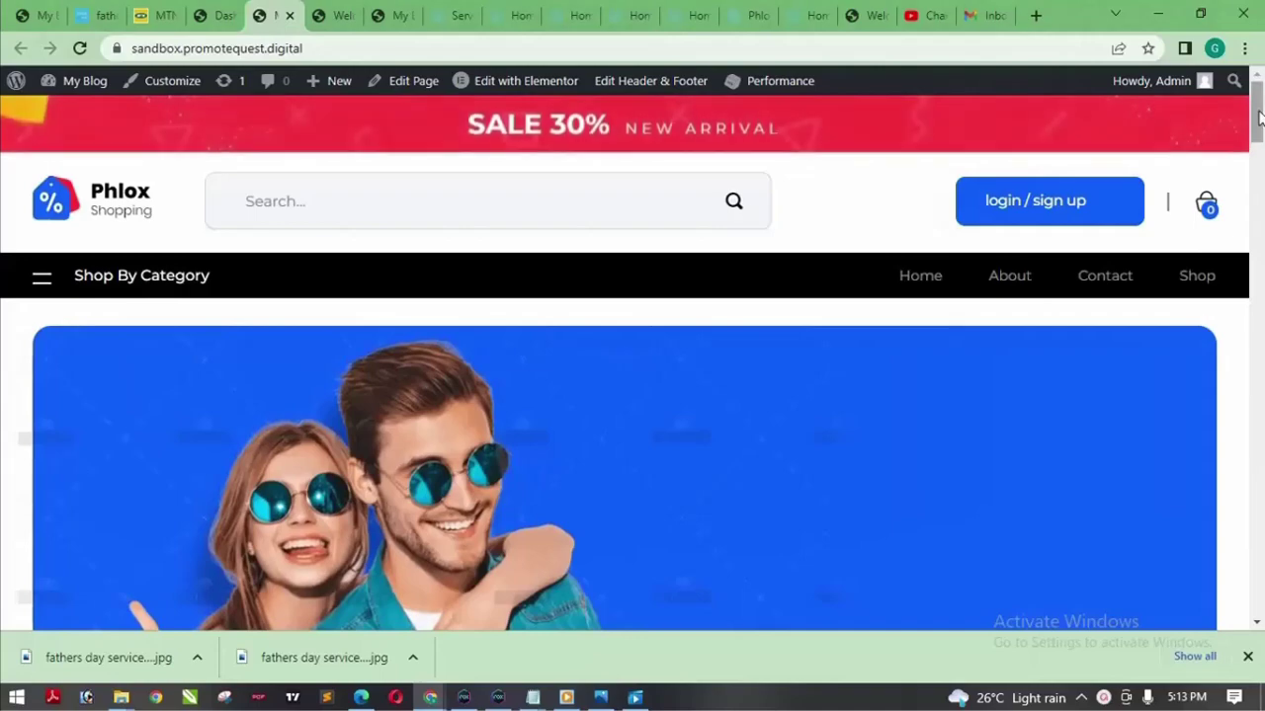
Examine the imported store's home page and, through Shop By Category, its shop page with the featured products
mouse_move(1260, 120)
left_mouse_down()
mouse_move(1258, 373)
mouse_move(1261, 96)
left_mouse_up()
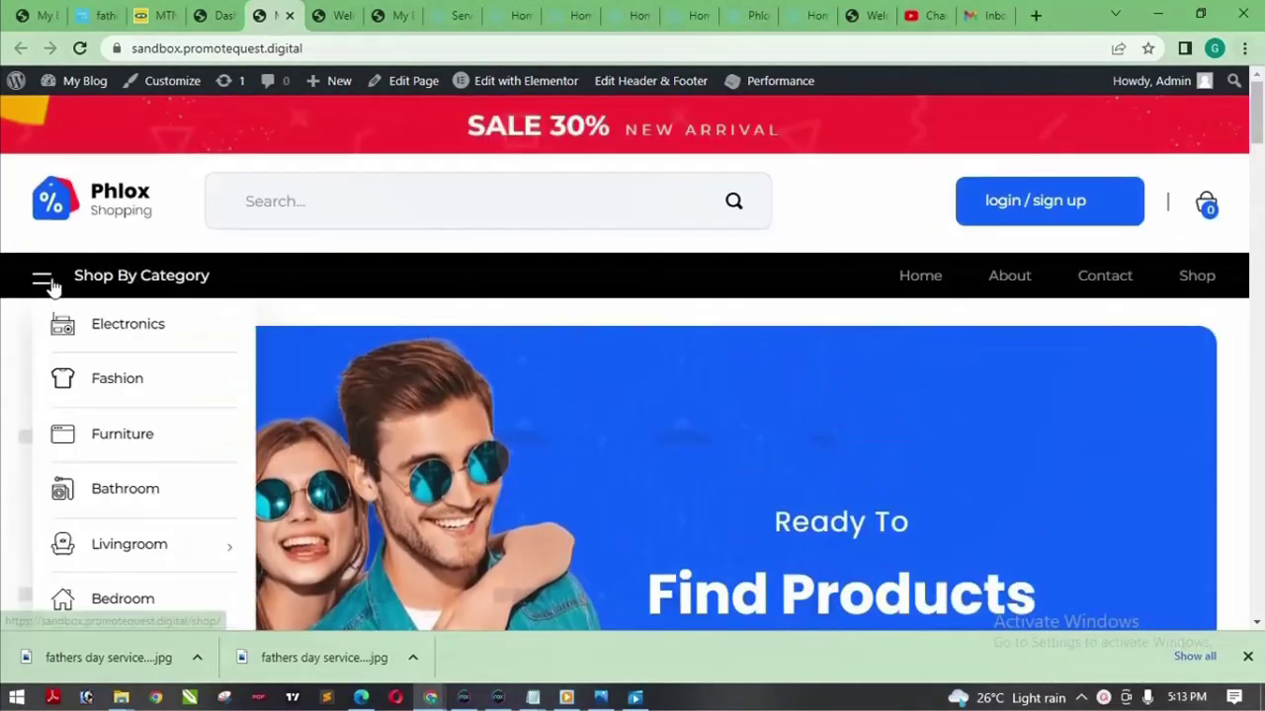
left_click(52, 284)
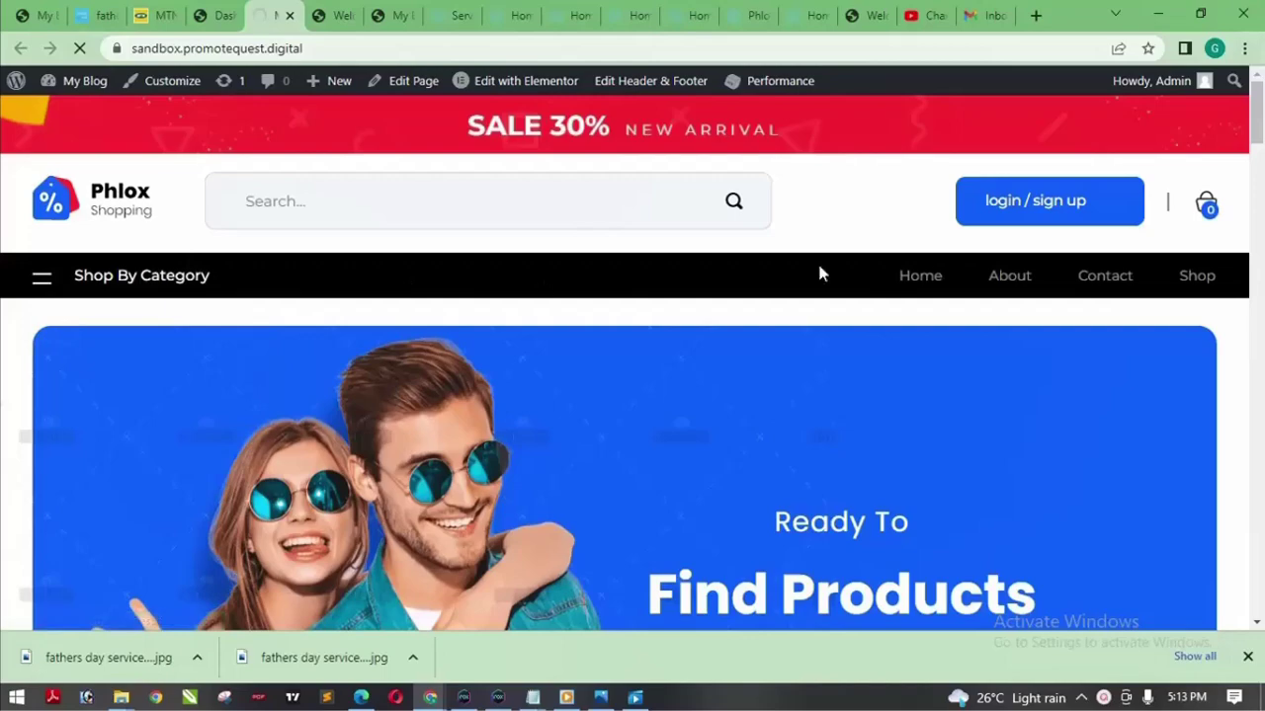
scroll(1250, 293, "down", 5)
scroll(1250, 293, "down", 5)
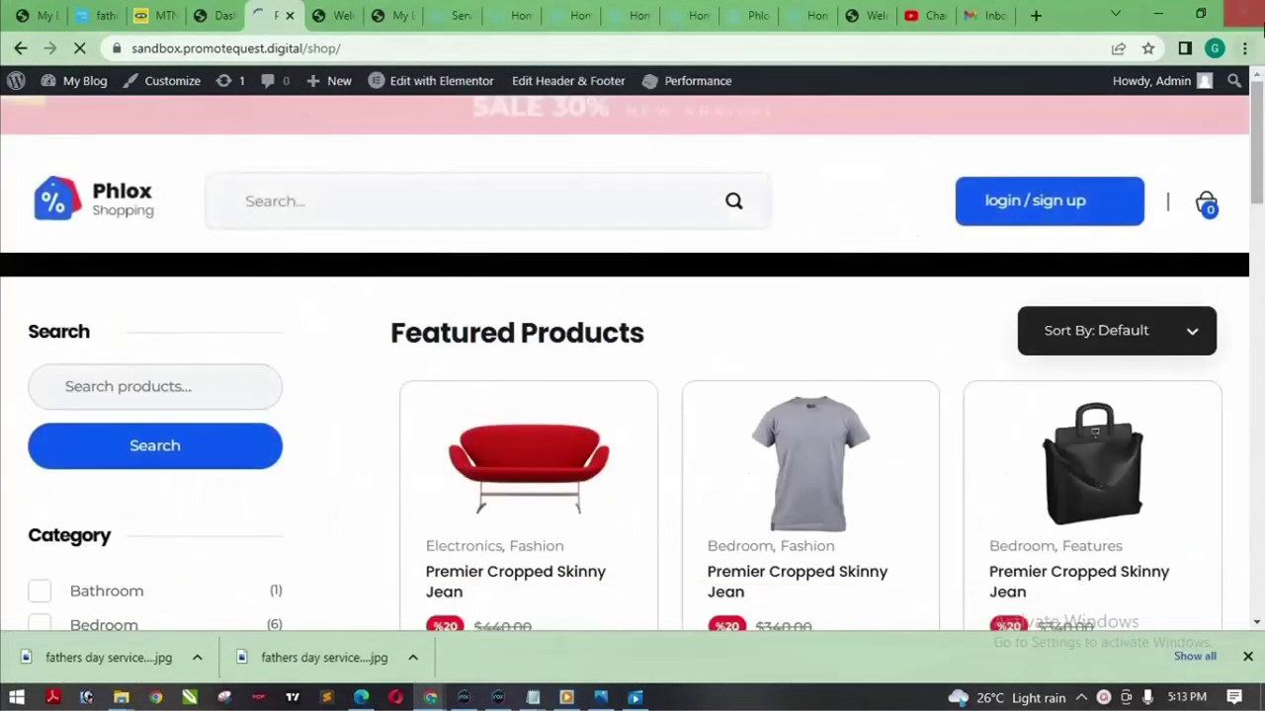
left_click_drag(1260, 142, 1260, 82)
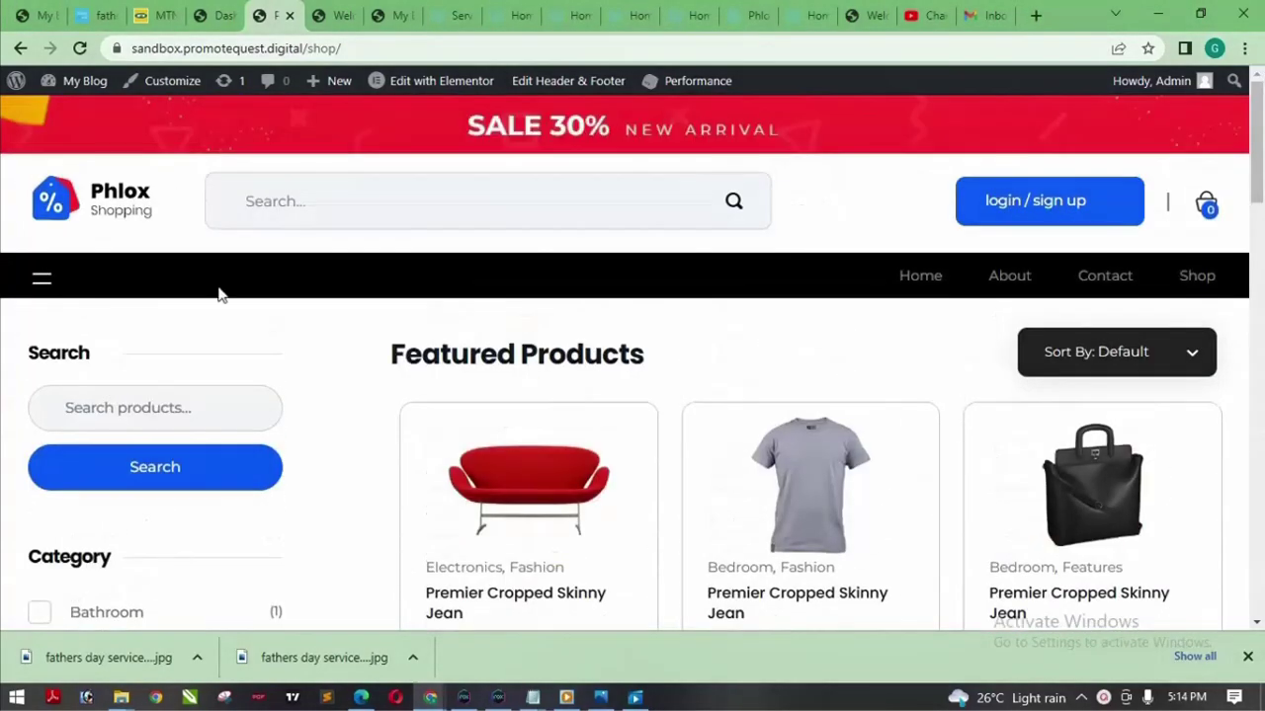
left_click(43, 284)
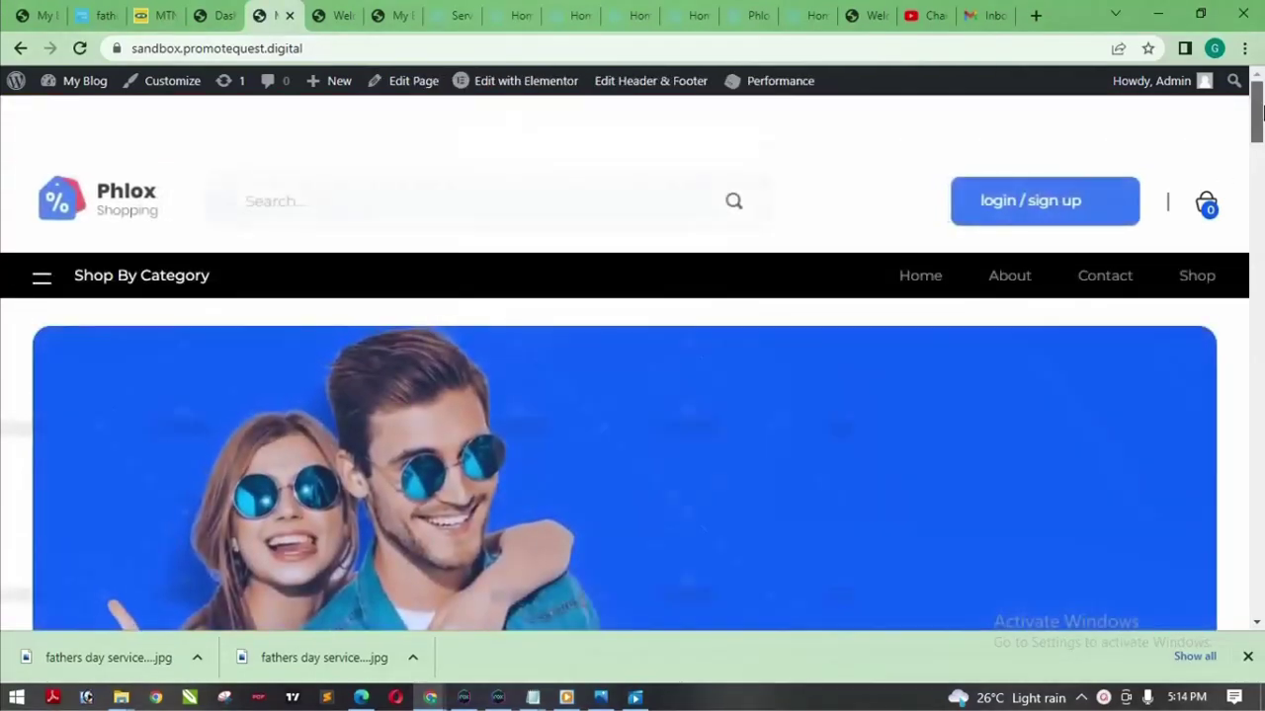
Review the header, navigation menu and hero banner on the imported store's home page
mouse_move(1258, 109)
left_mouse_down()
mouse_move(1258, 212)
mouse_move(1258, 87)
left_mouse_up()
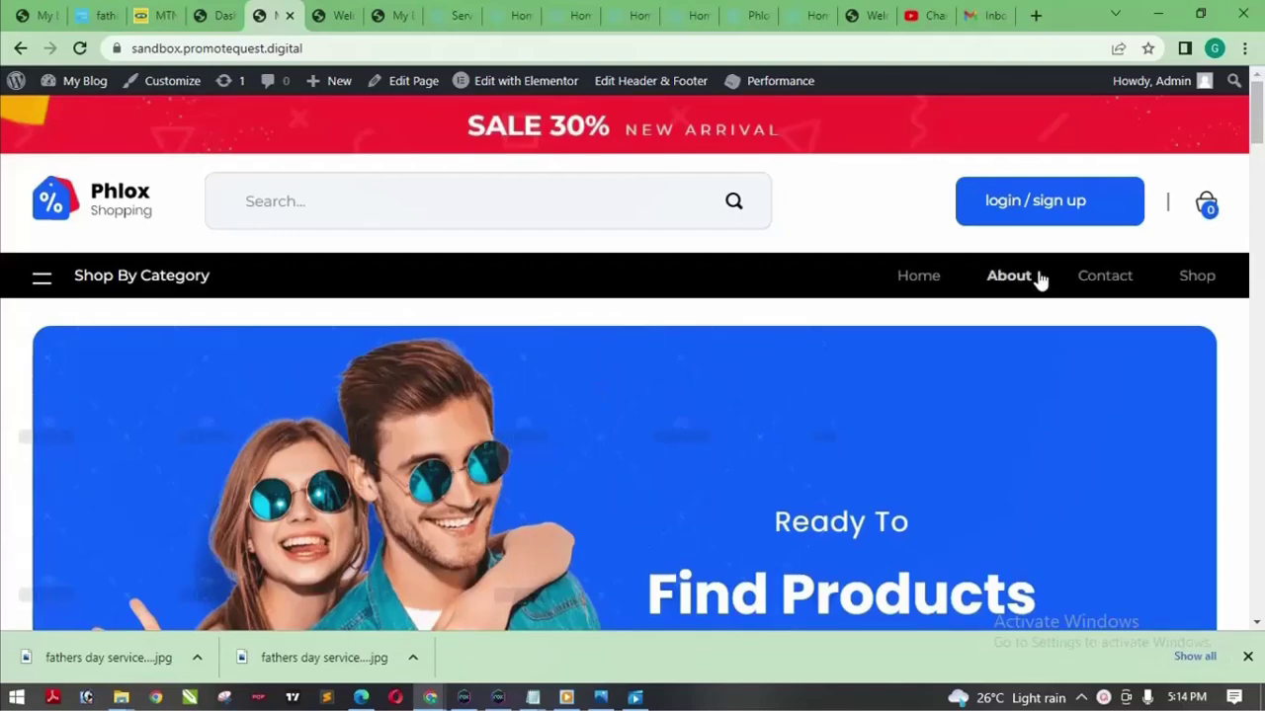
mouse_move(1258, 125)
left_mouse_down()
mouse_move(1260, 176)
mouse_move(1260, 111)
left_mouse_up()
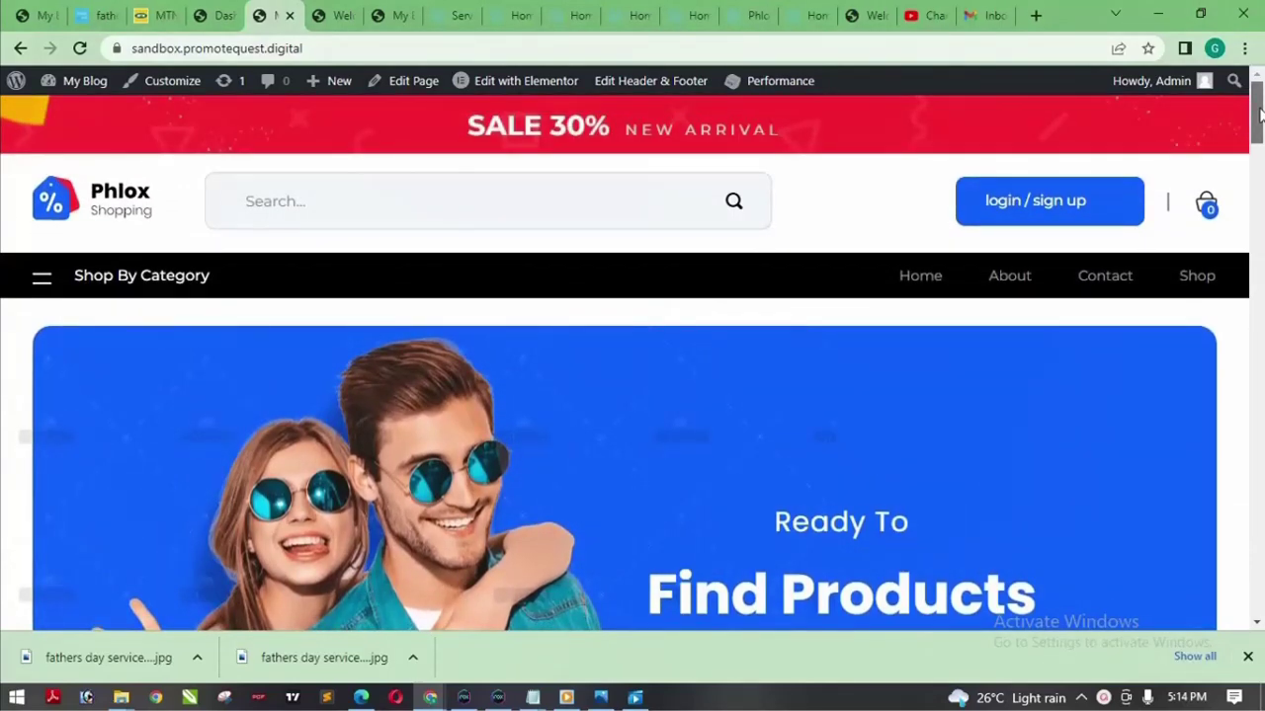
left_click_drag(1260, 116, 1259, 155)
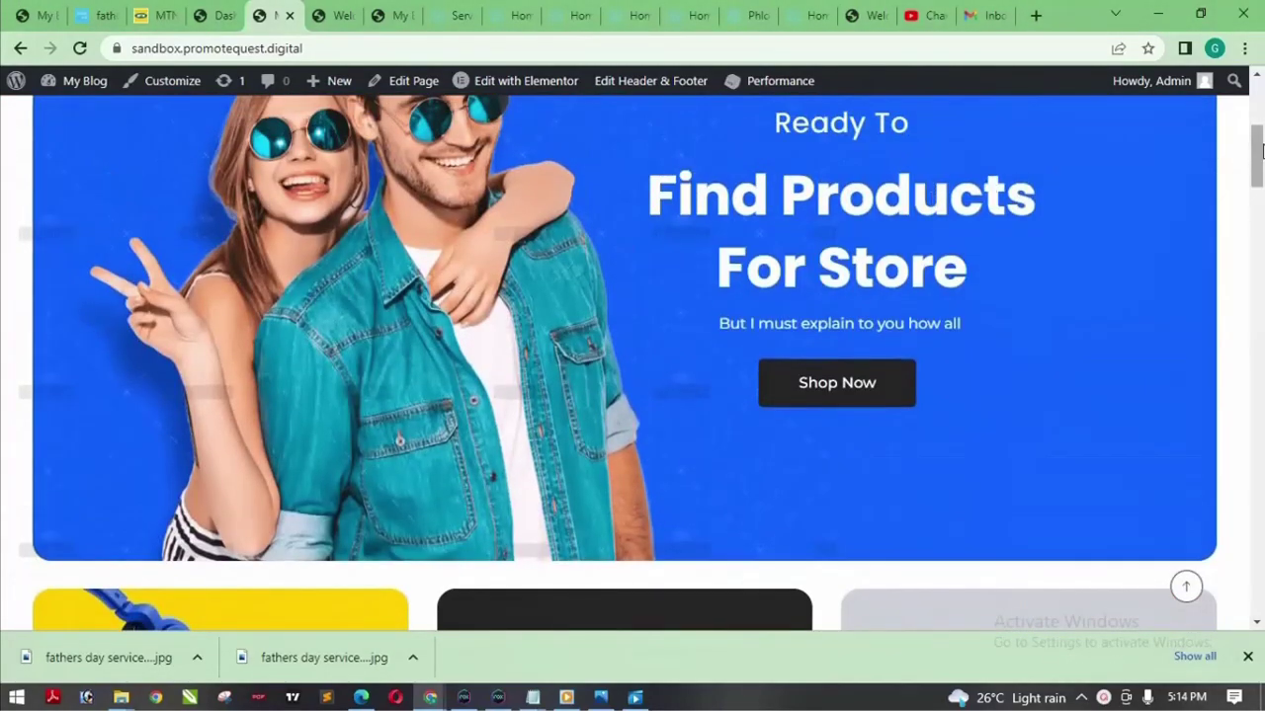
left_click_drag(1259, 158, 1259, 99)
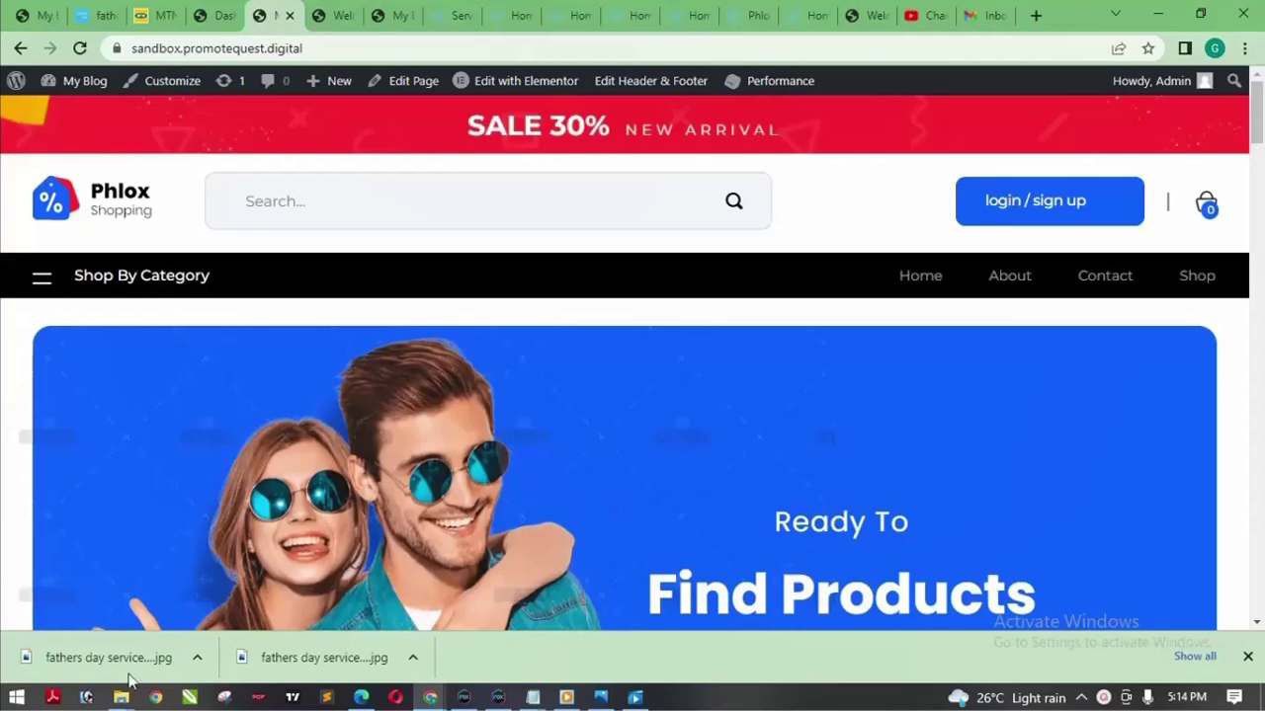
Switch to File Explorer's wp-tools window, open the template-kit folder and look over its template archives and folders
mouse_move(121, 696)
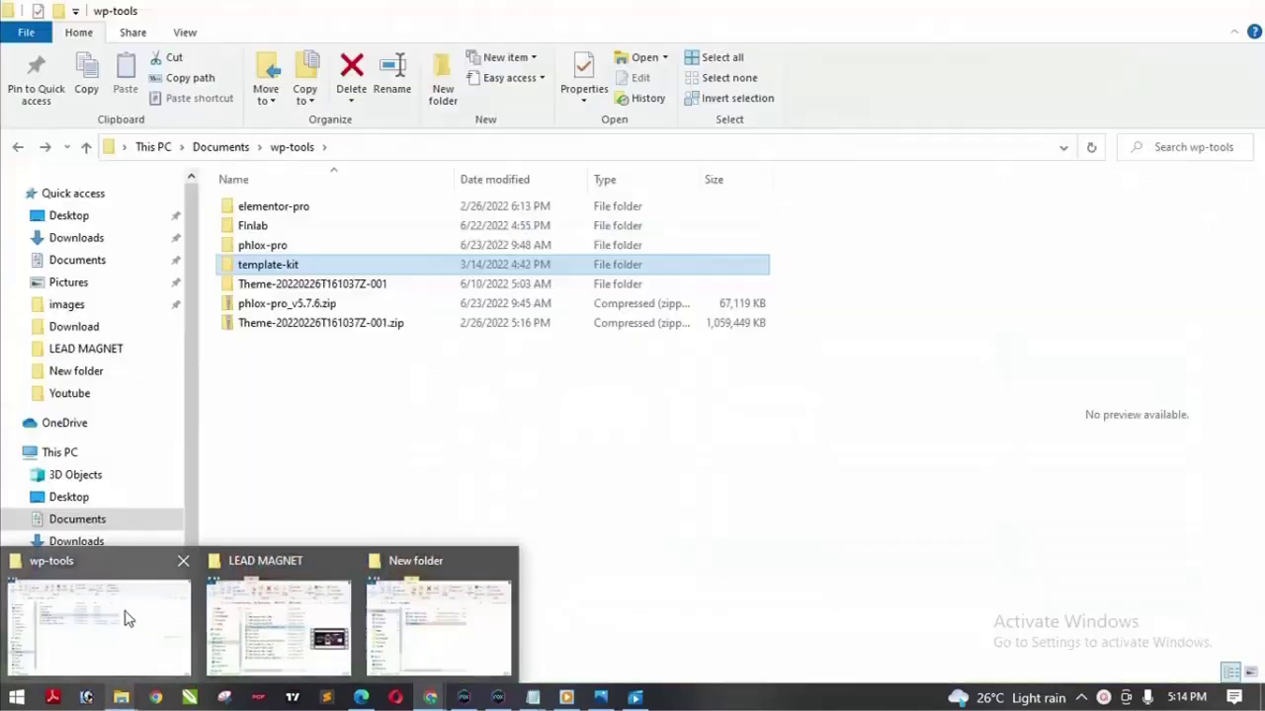
left_click(125, 615)
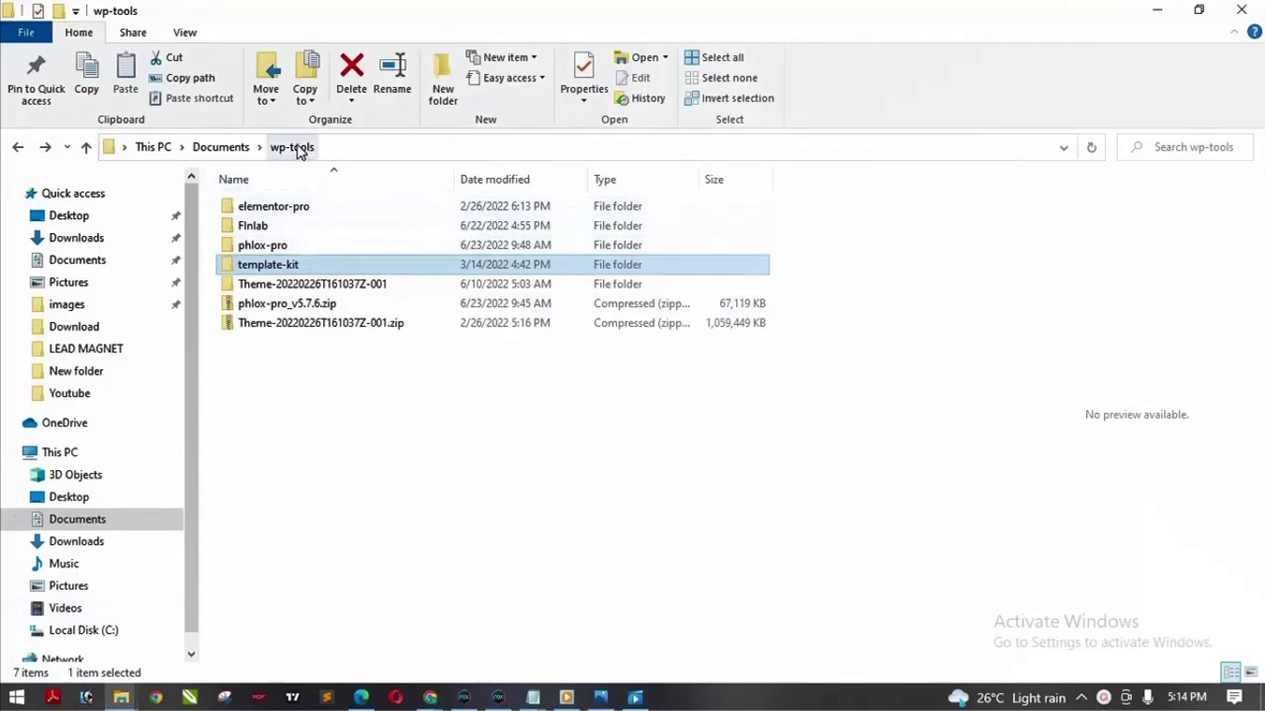
double_click(319, 267)
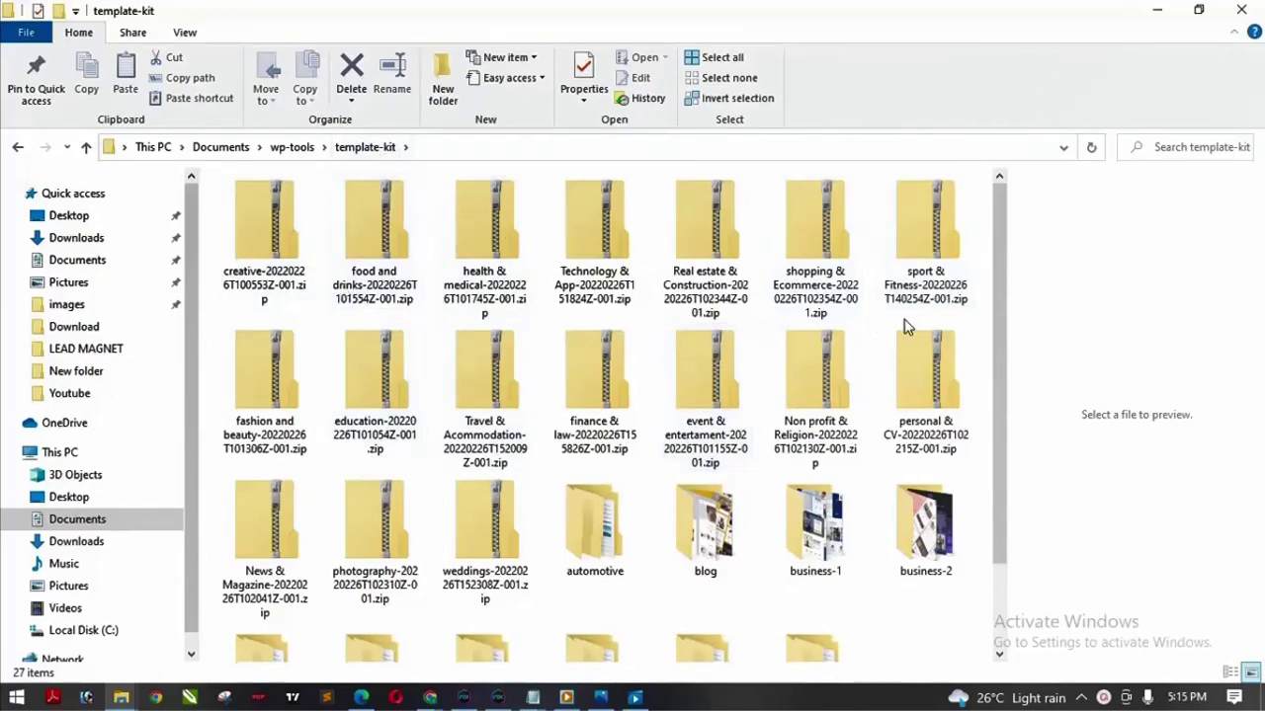
scroll(999, 279, "down", 1)
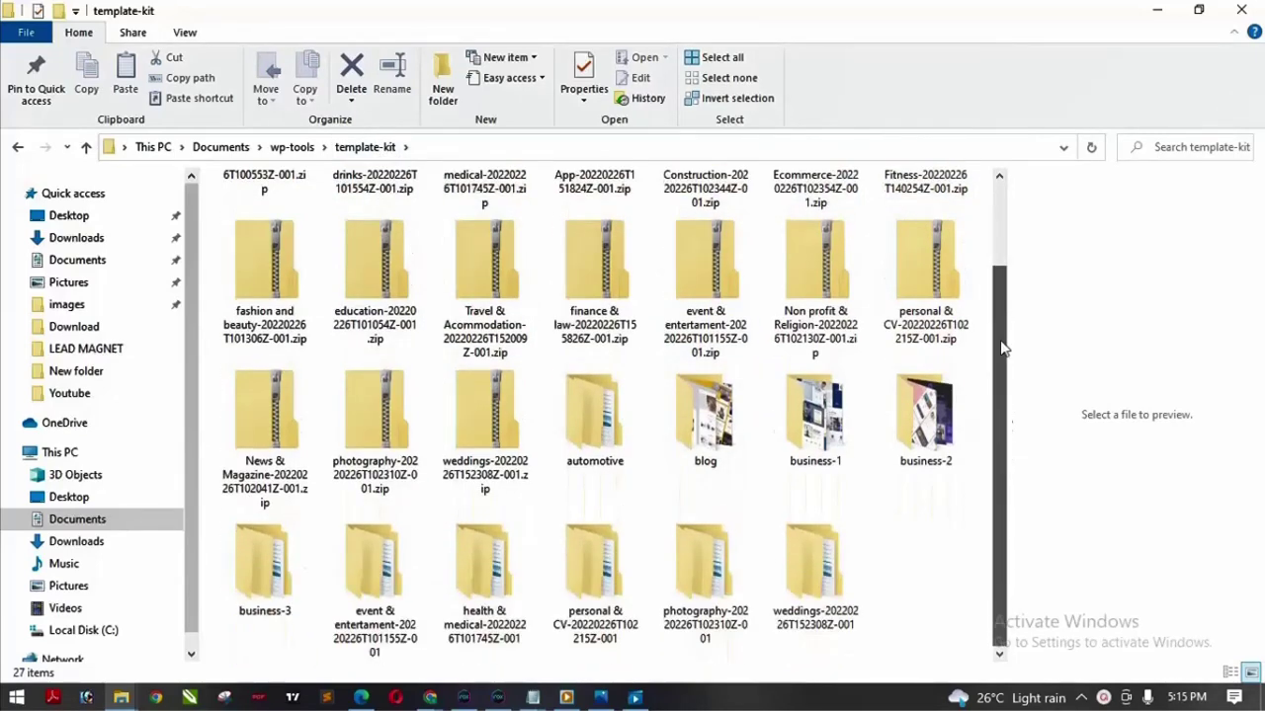
scroll(1002, 345, "up", 1)
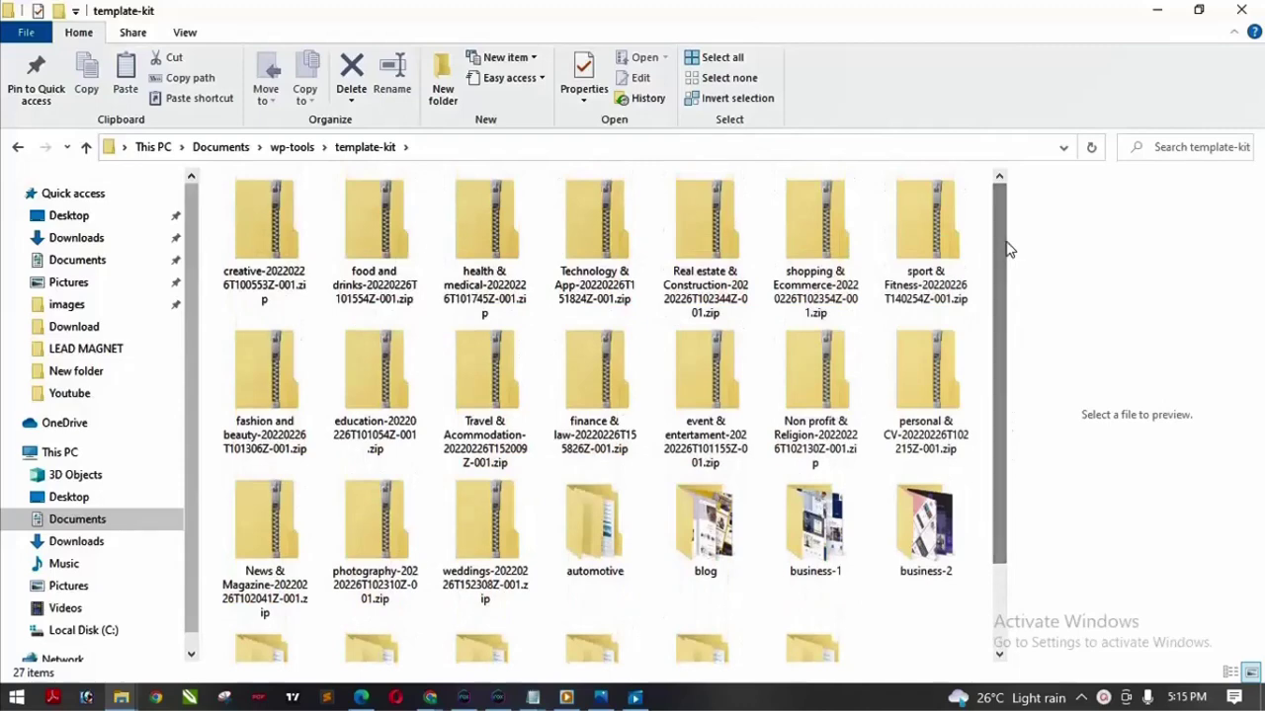
Open the creative folder inside the creative zip archive, browse its Elementor template kits and return to the template-kit folder
left_click(263, 228)
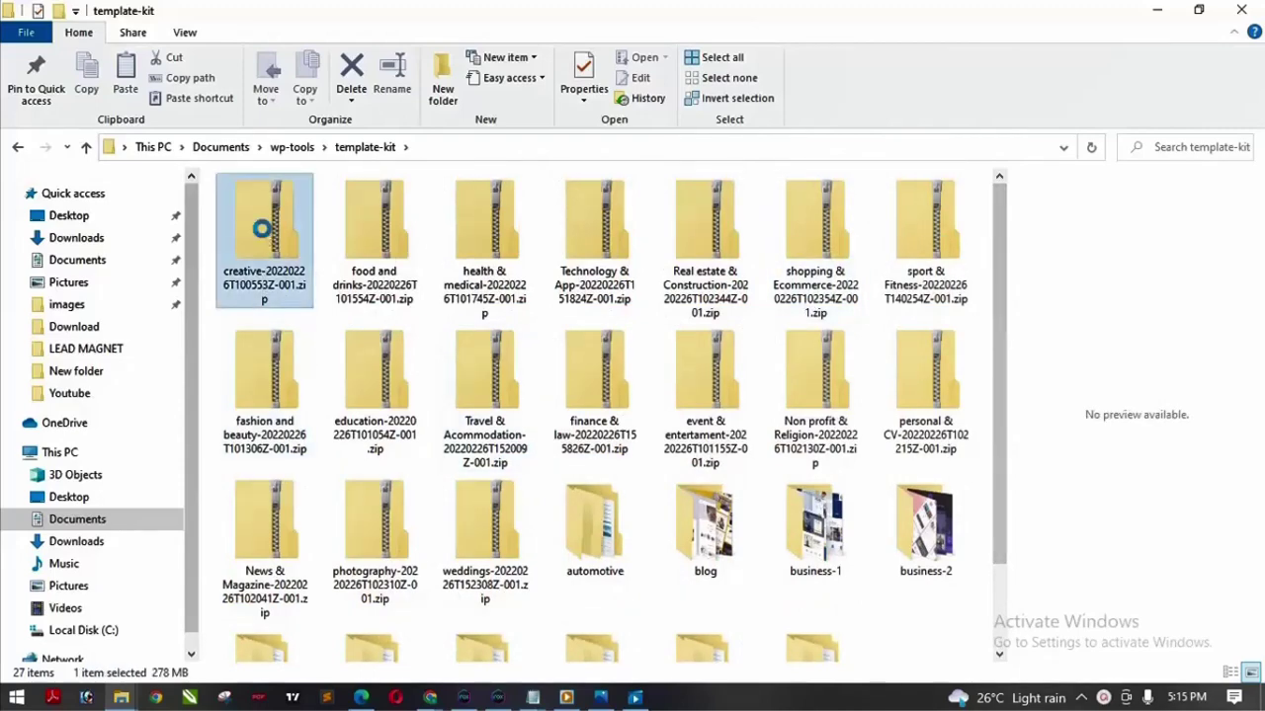
double_click(261, 228)
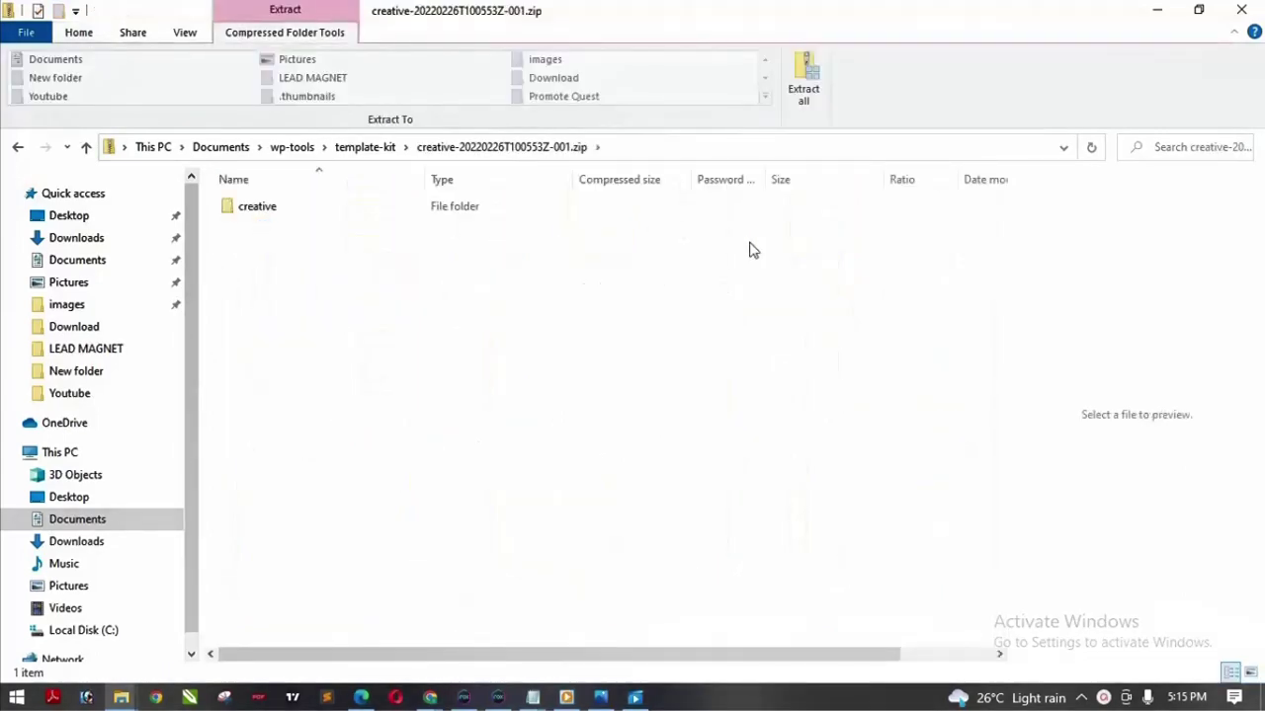
left_click(270, 214)
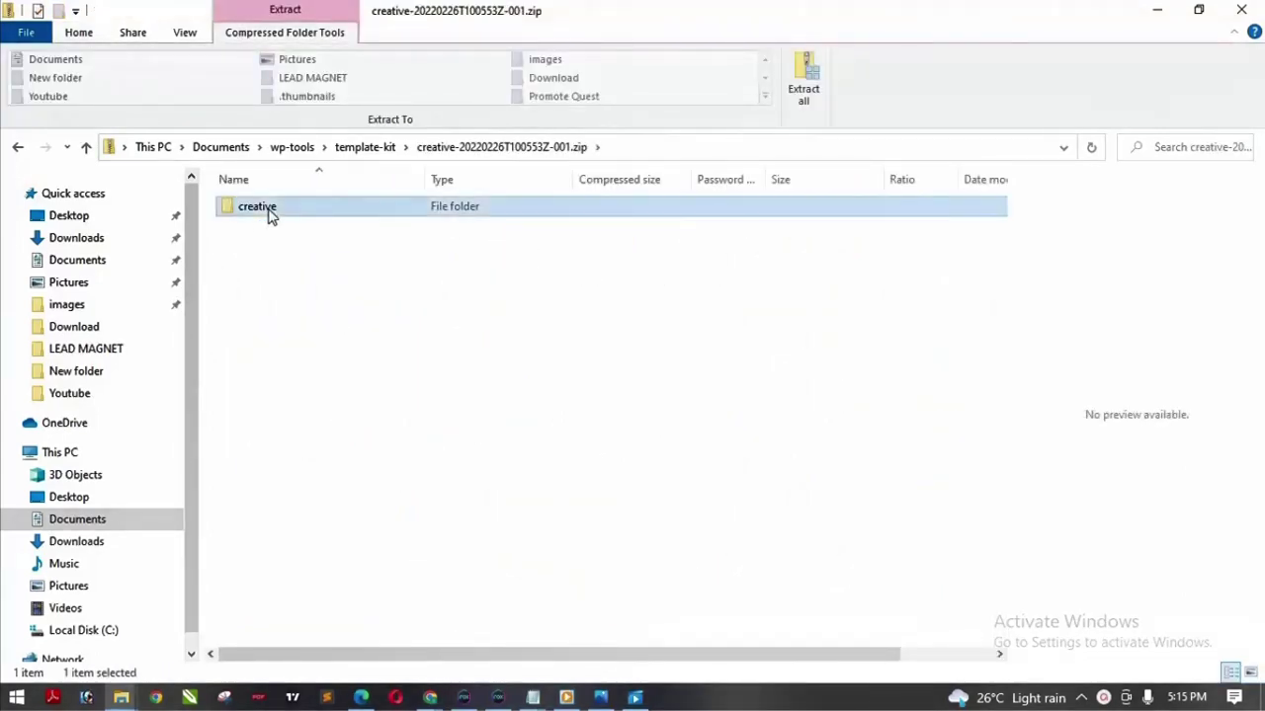
double_click(269, 215)
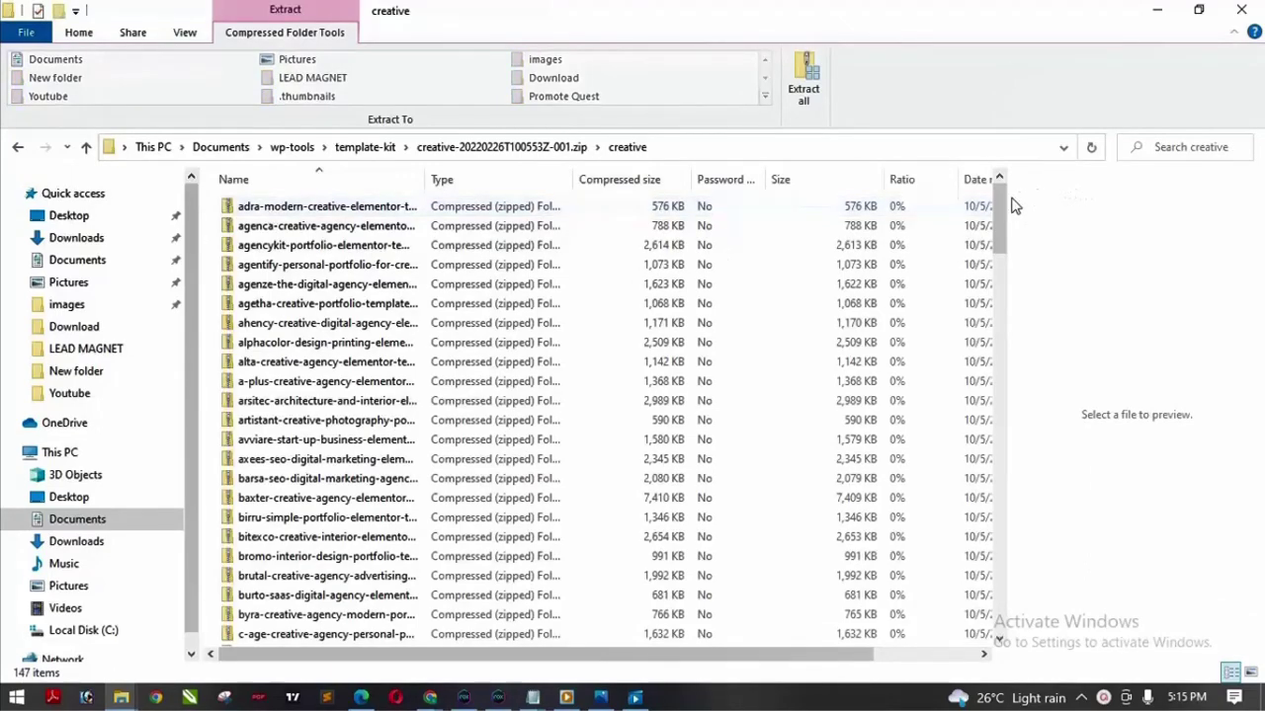
left_click_drag(995, 205, 998, 500)
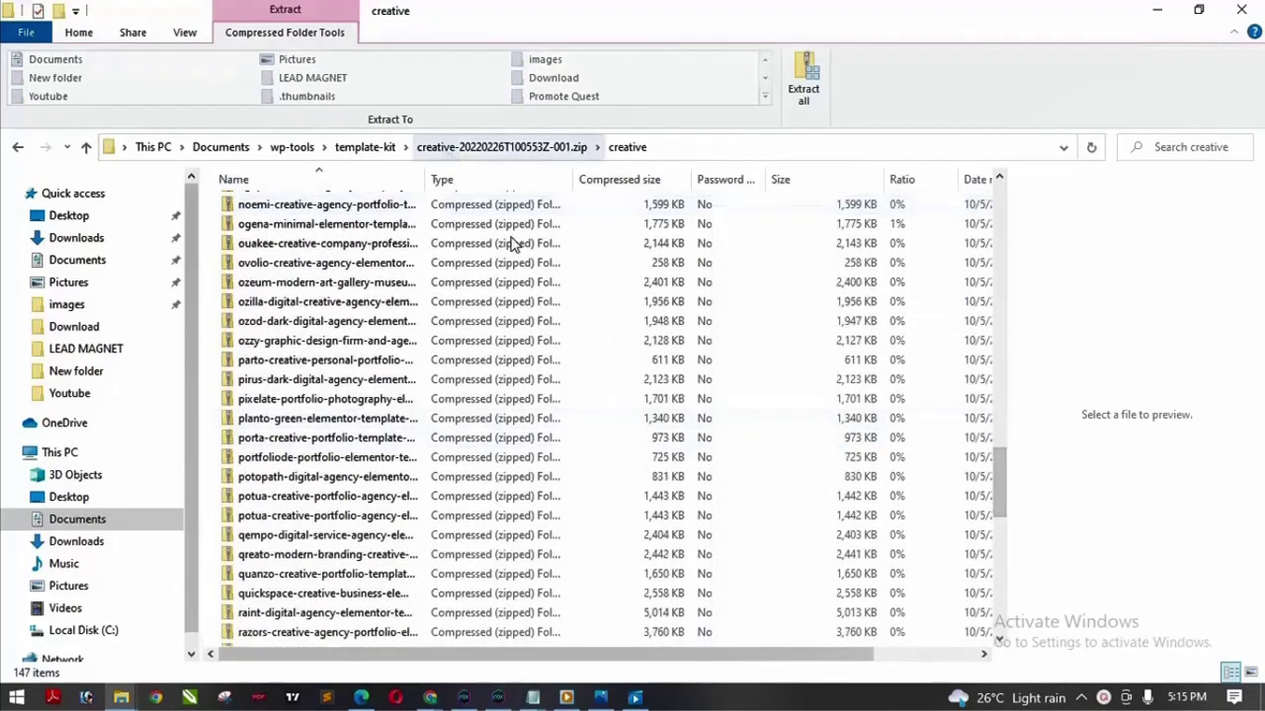
left_click_drag(998, 483, 994, 211)
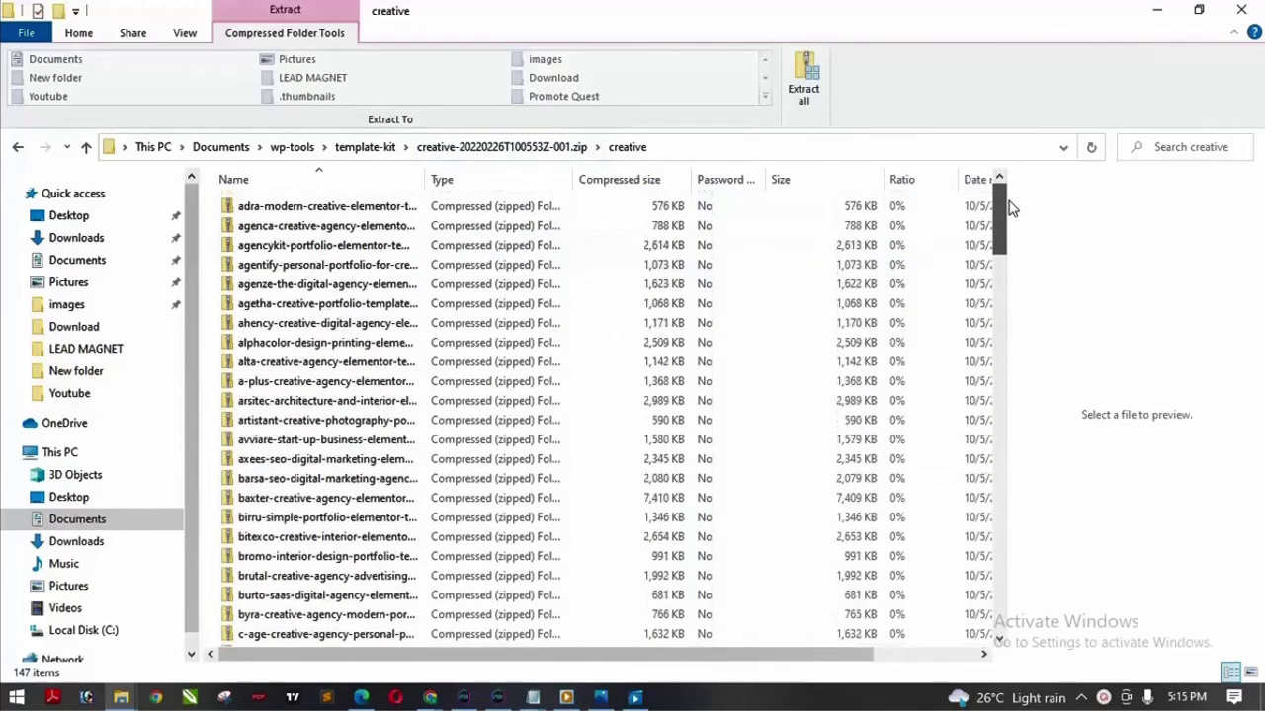
left_click(16, 150)
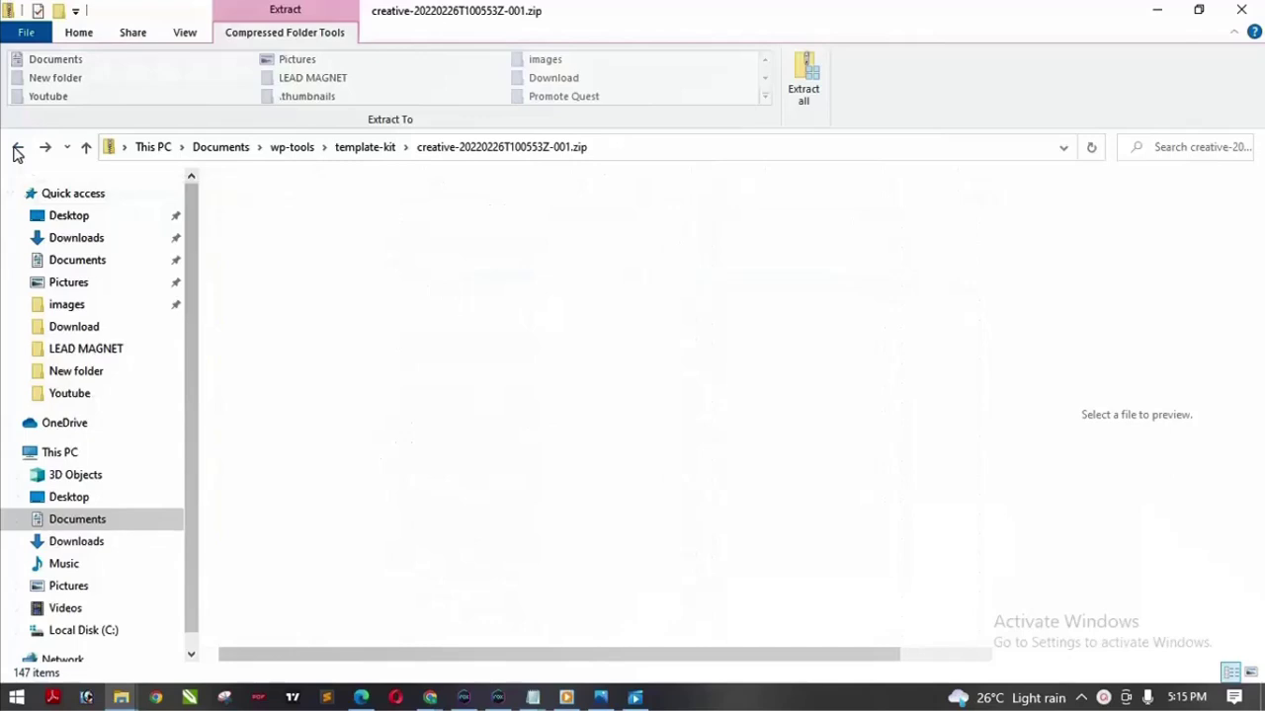
left_click(16, 150)
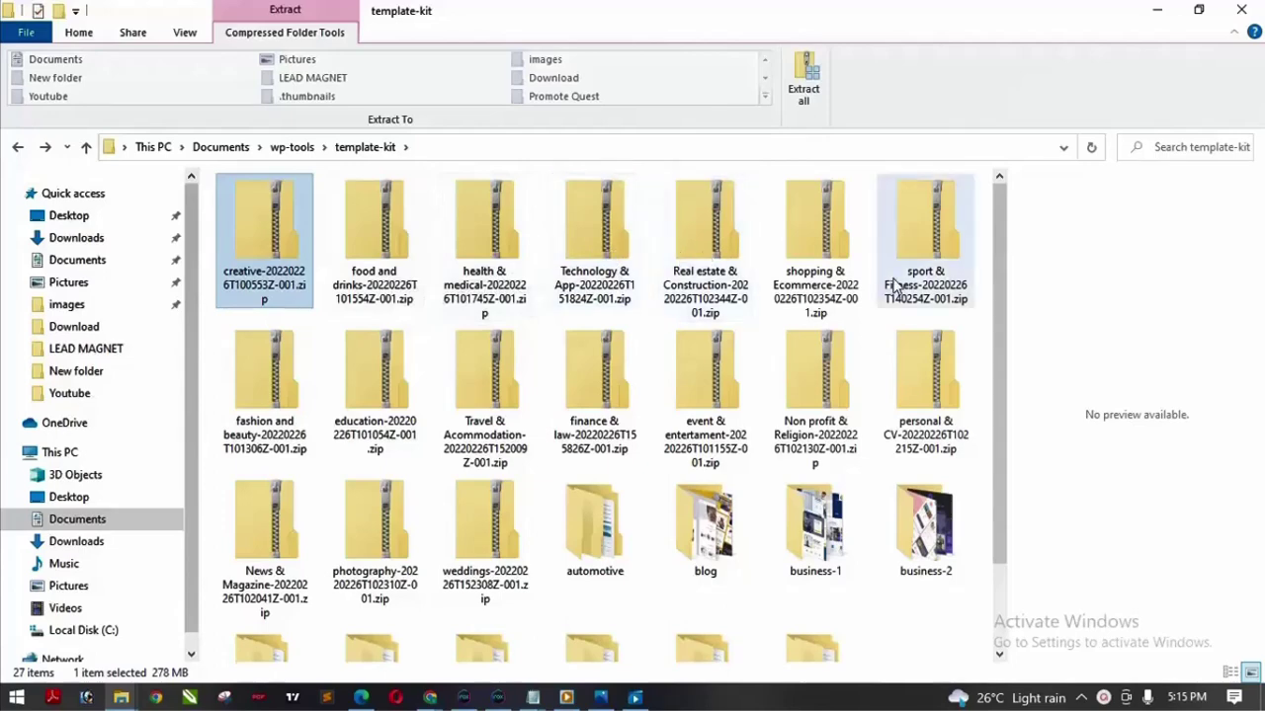
Browse the kits in the News & Magazine zip archive, return to the template-kit folder and look over its remaining categories
left_click_drag(1002, 246, 997, 314)
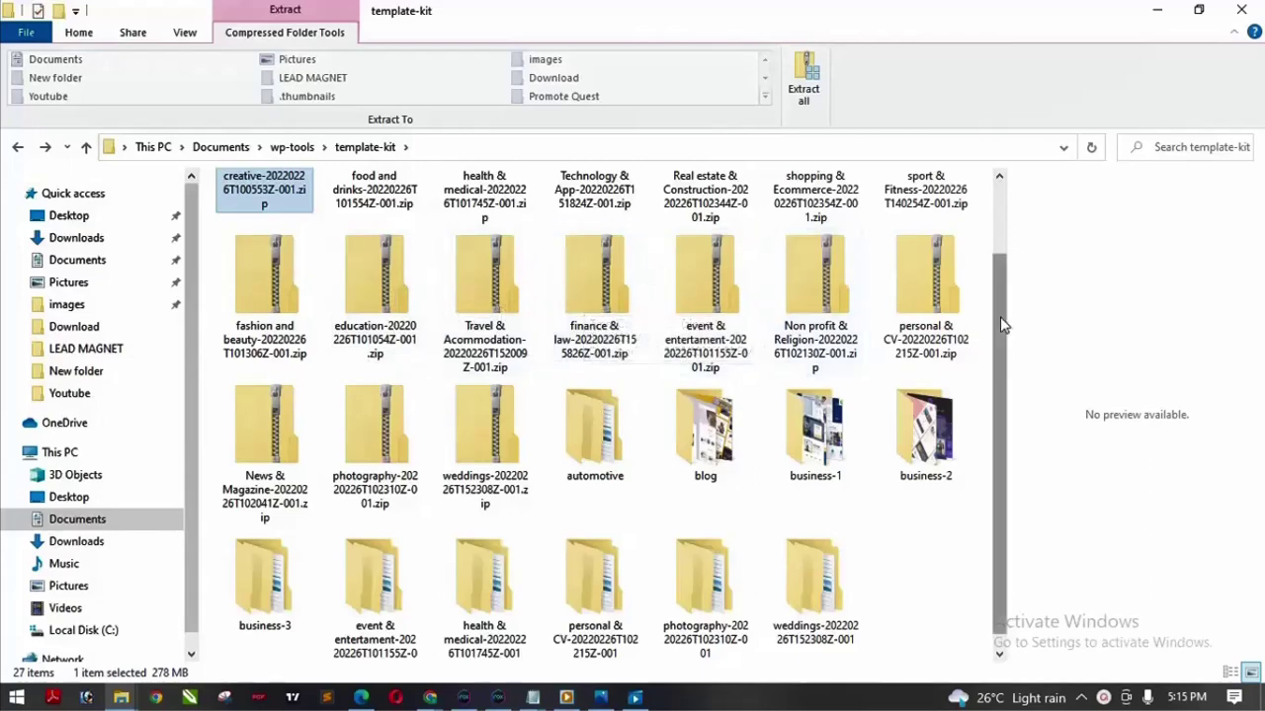
left_click_drag(1001, 325, 1004, 409)
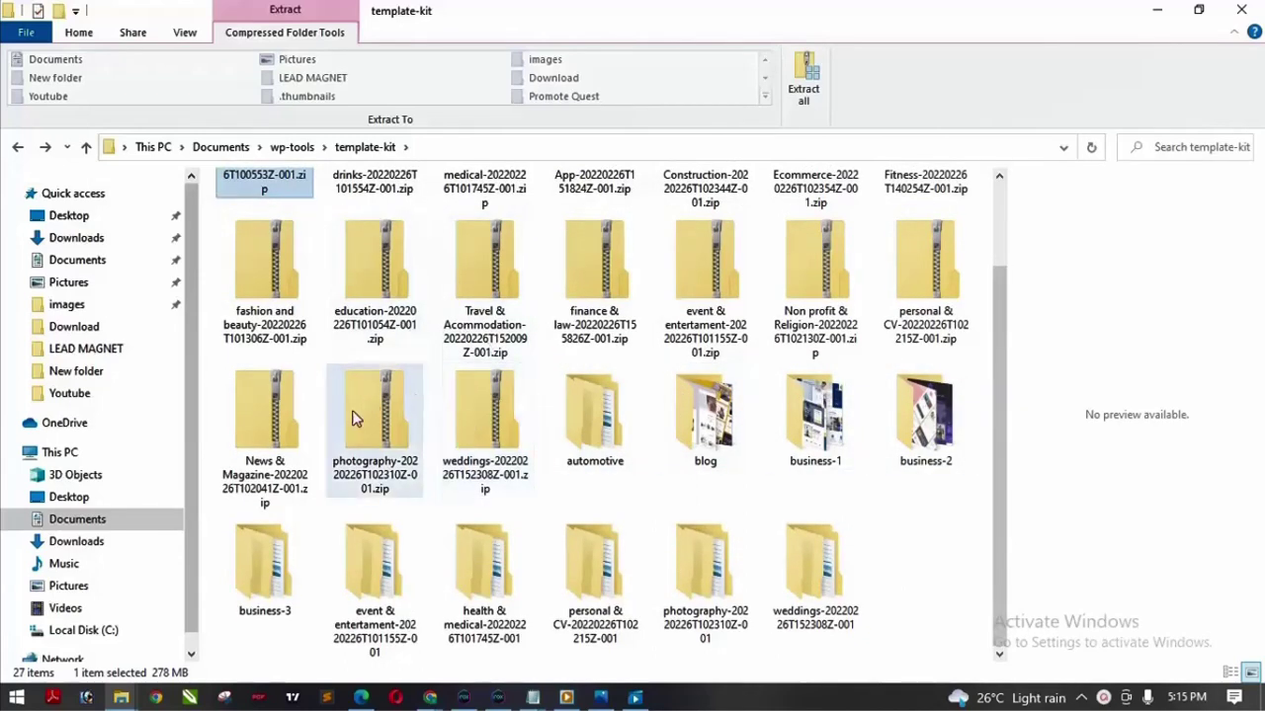
left_click(269, 415)
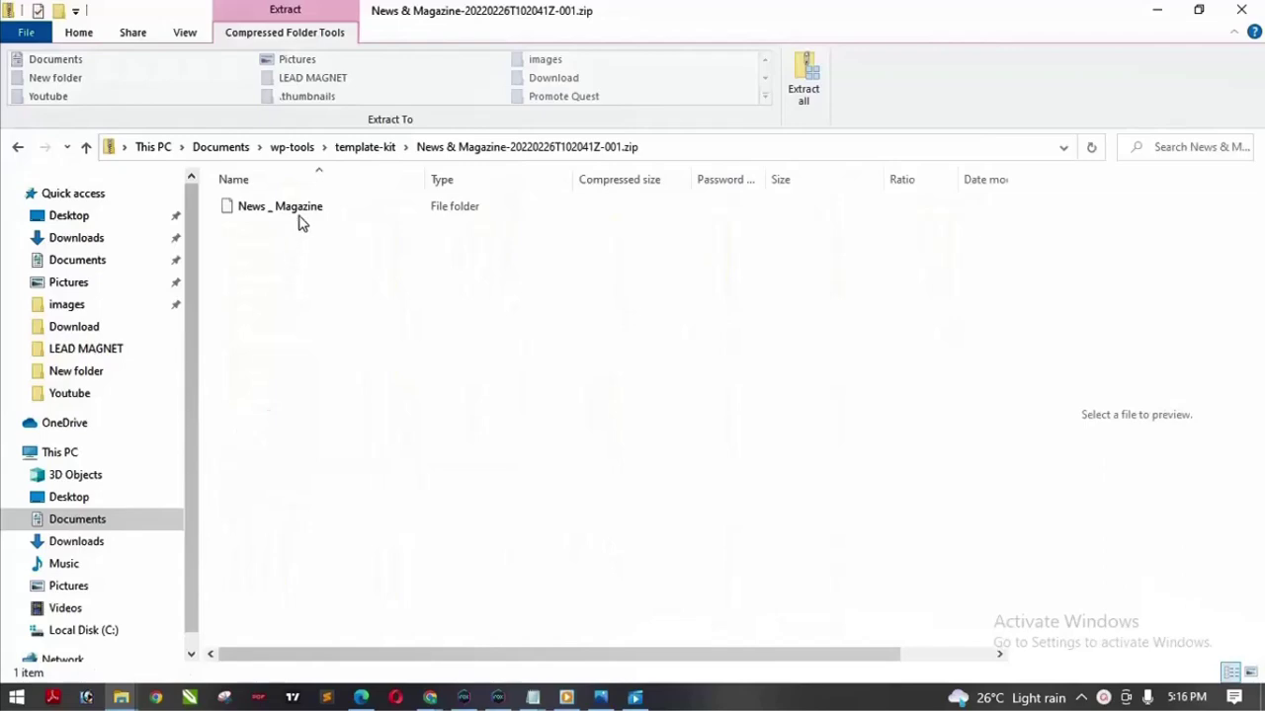
left_click(309, 218)
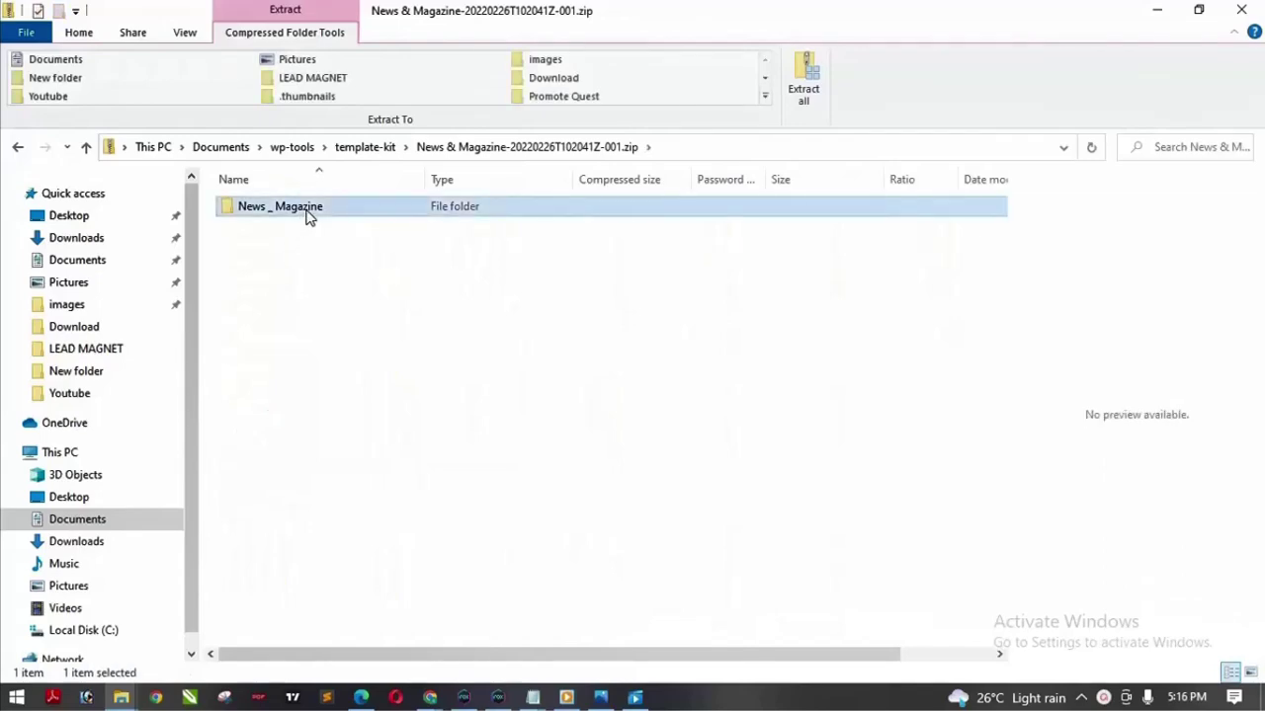
double_click(307, 215)
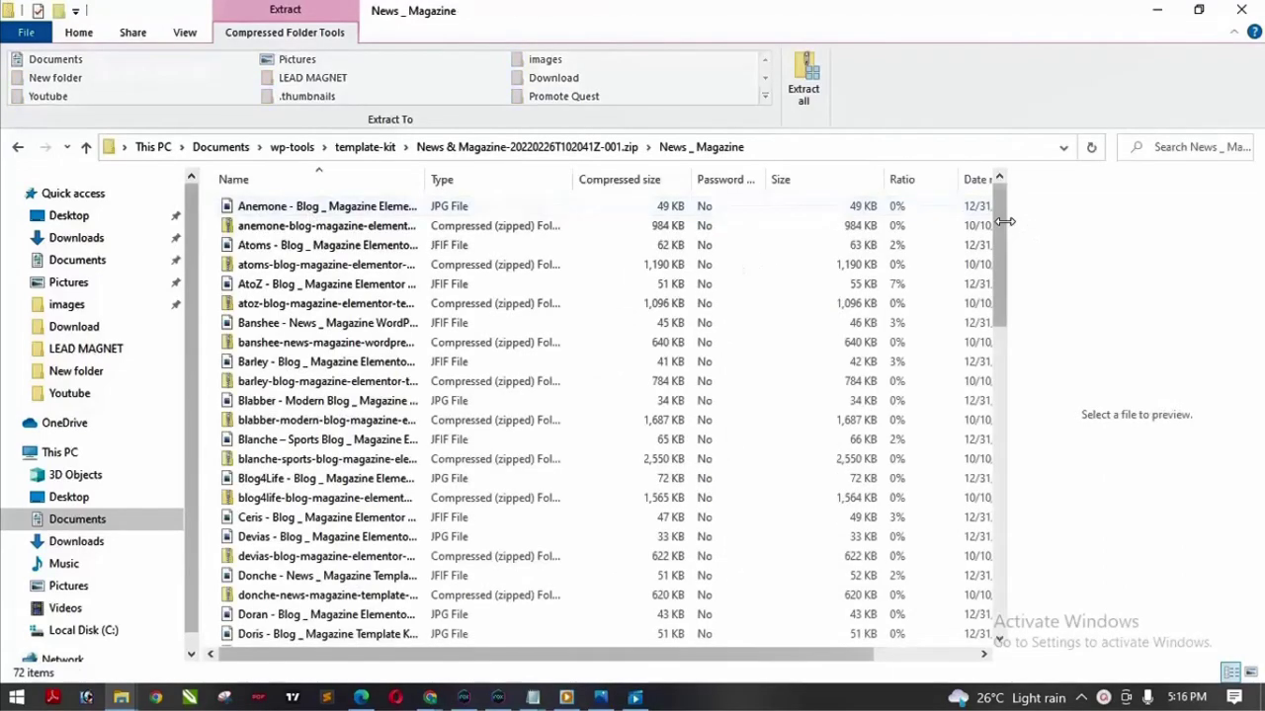
left_click_drag(998, 220, 998, 247)
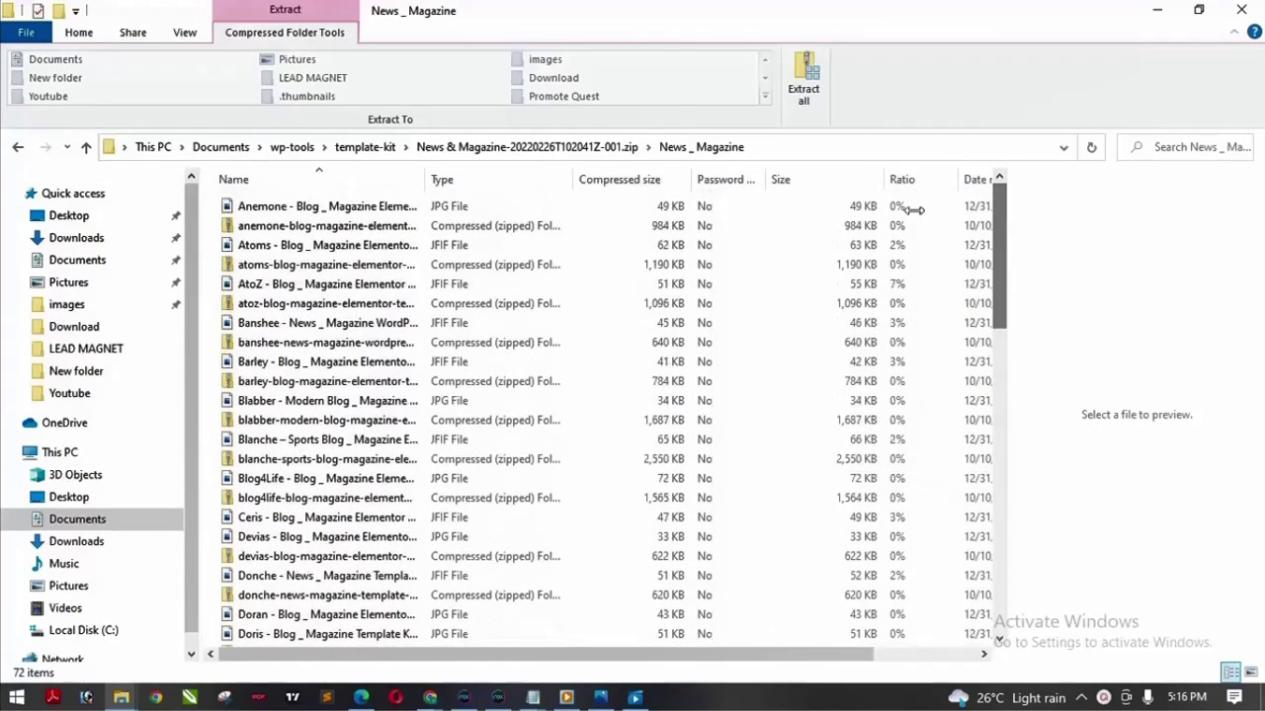
left_click(18, 148)
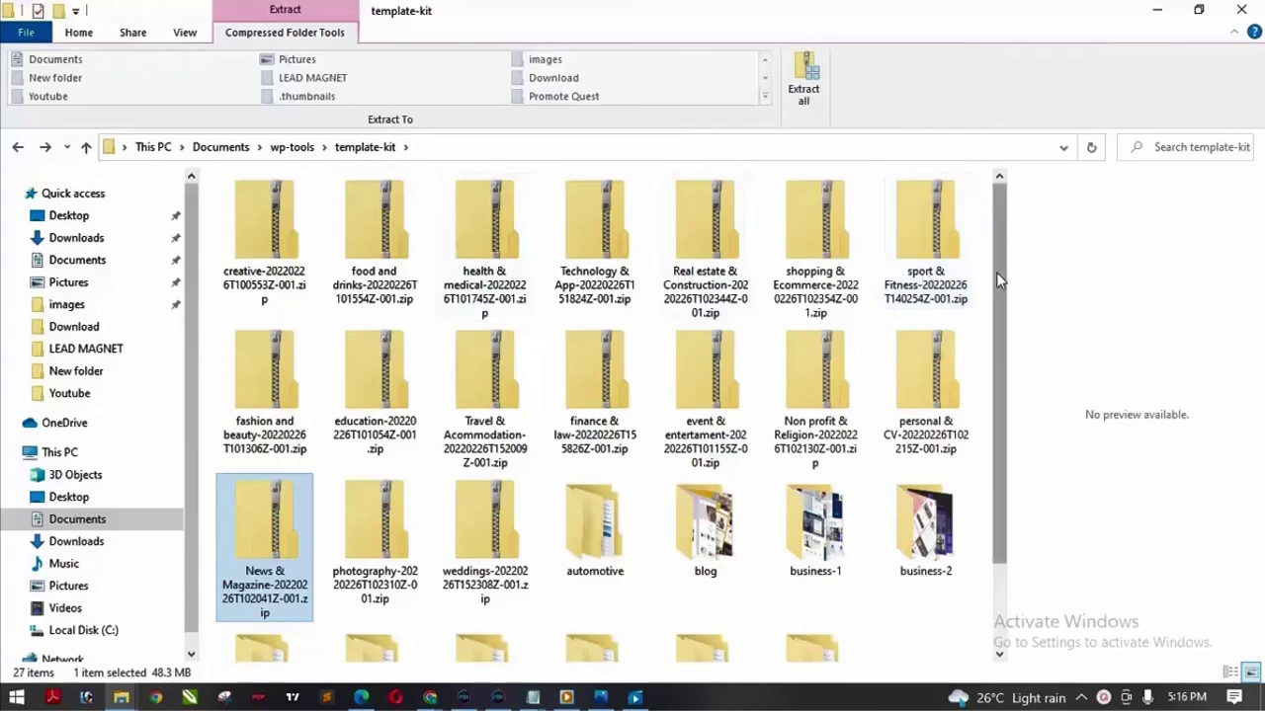
mouse_move(996, 272)
left_mouse_down()
mouse_move(1004, 378)
mouse_move(1000, 262)
left_mouse_up()
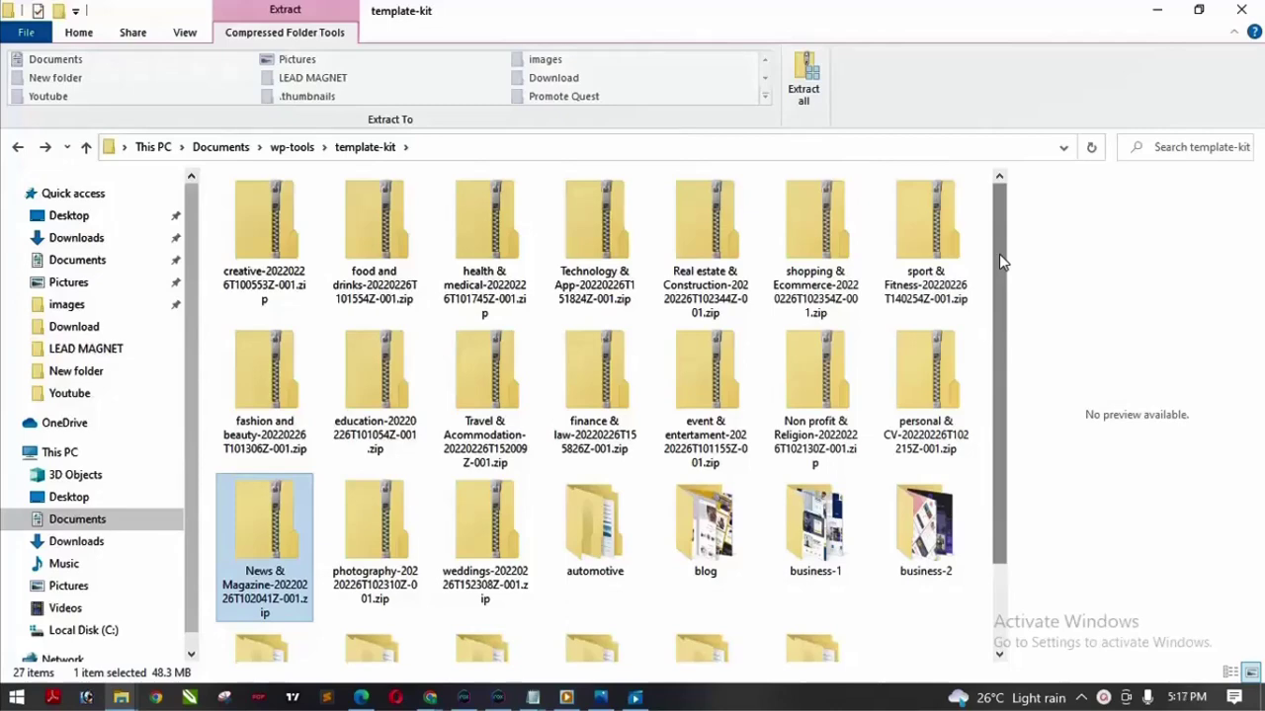
left_click_drag(1000, 262, 997, 346)
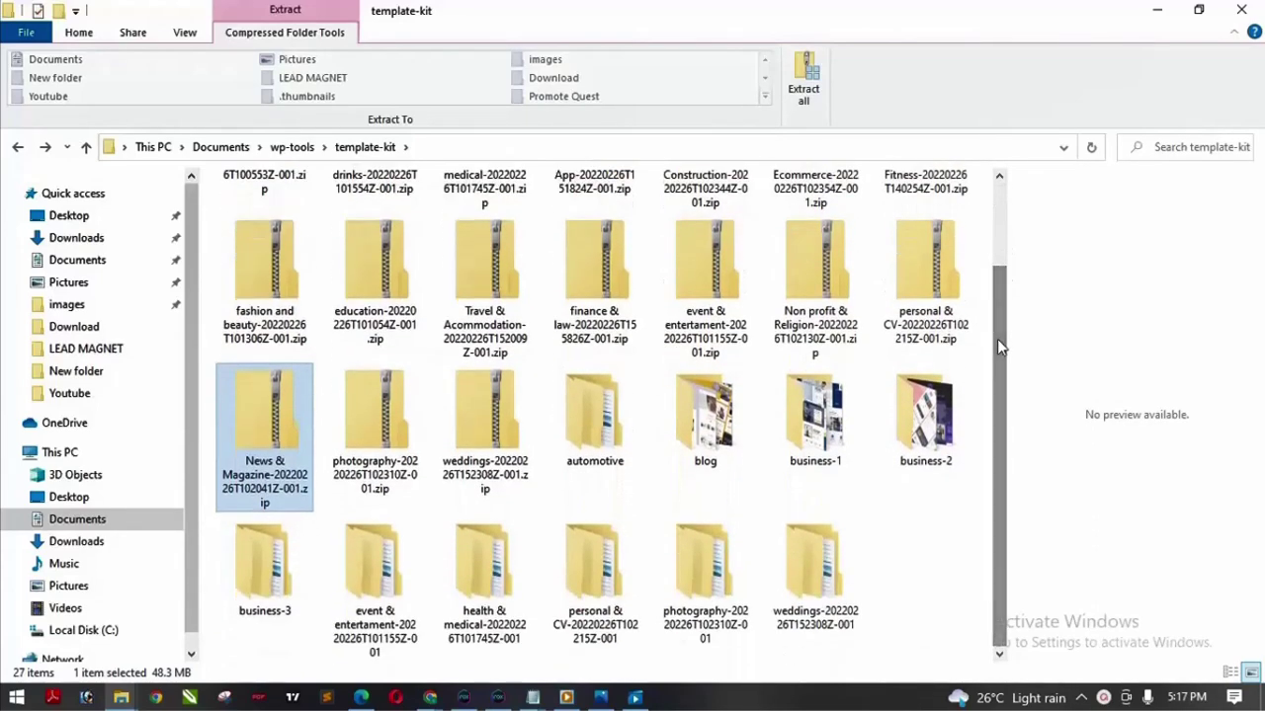